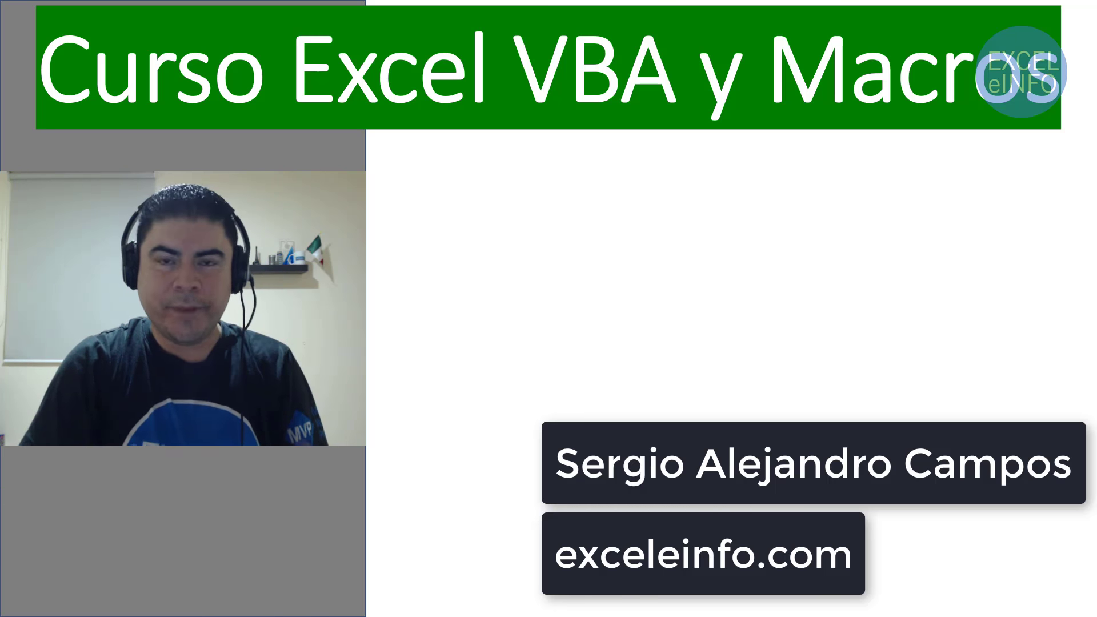
Reveal the topics Programación estructurada, Bucles o ciclos and Instrucción For…Next, then advance to the next slide.
key("Right")
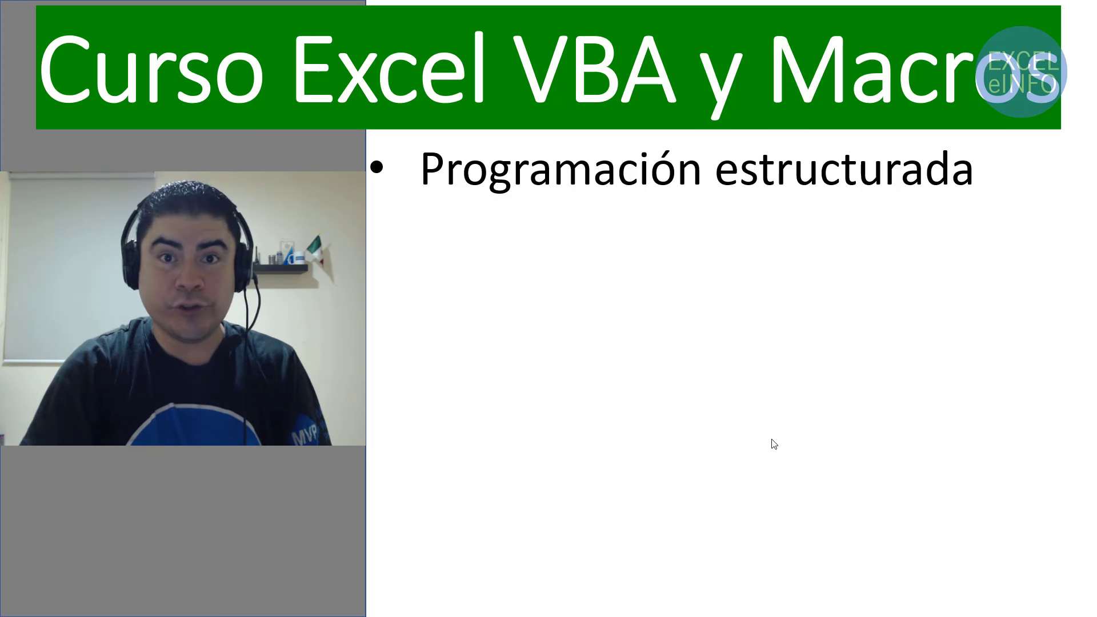
key("Right")
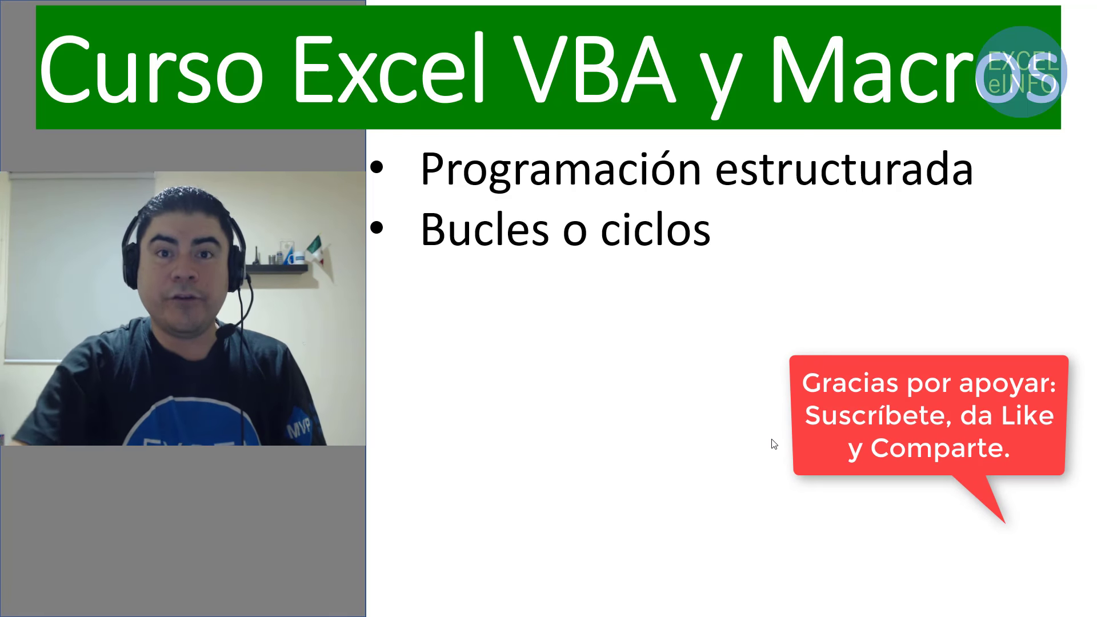
key("Right")
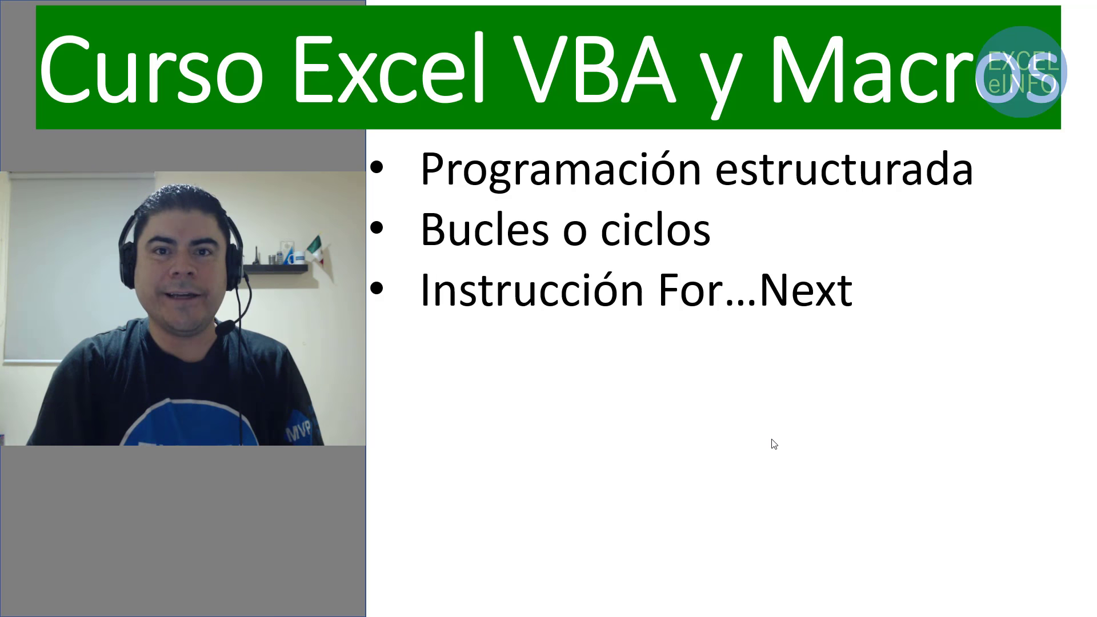
key("Right")
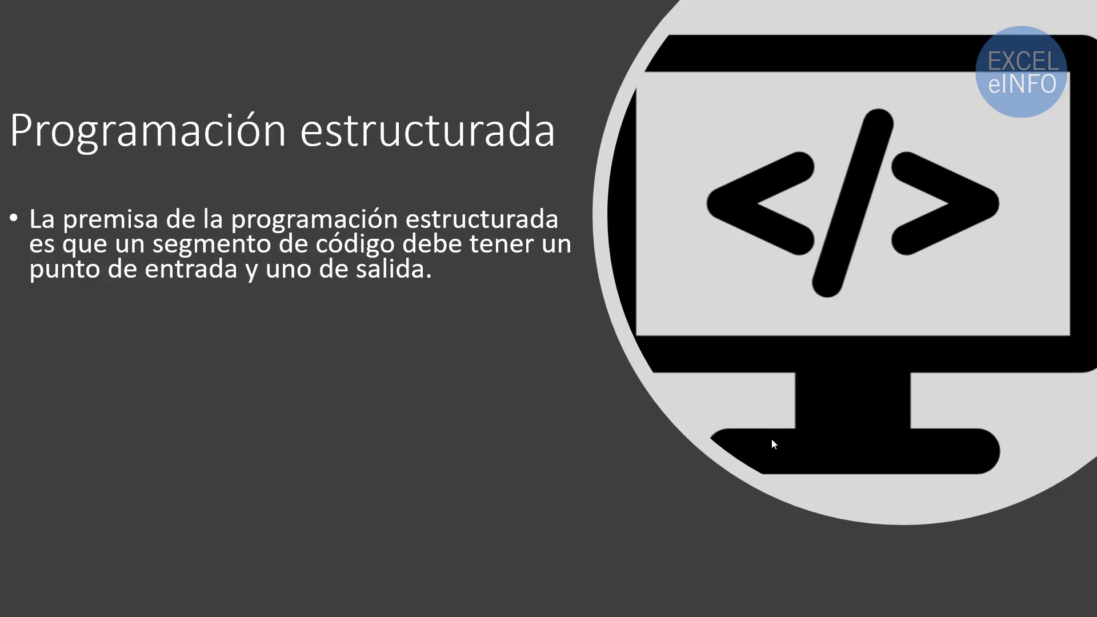
Show the bullets on avoiding GoTo, using GoTo for errors and avoiding spaghetti code, then advance to the next slide.
left_click(774, 444)
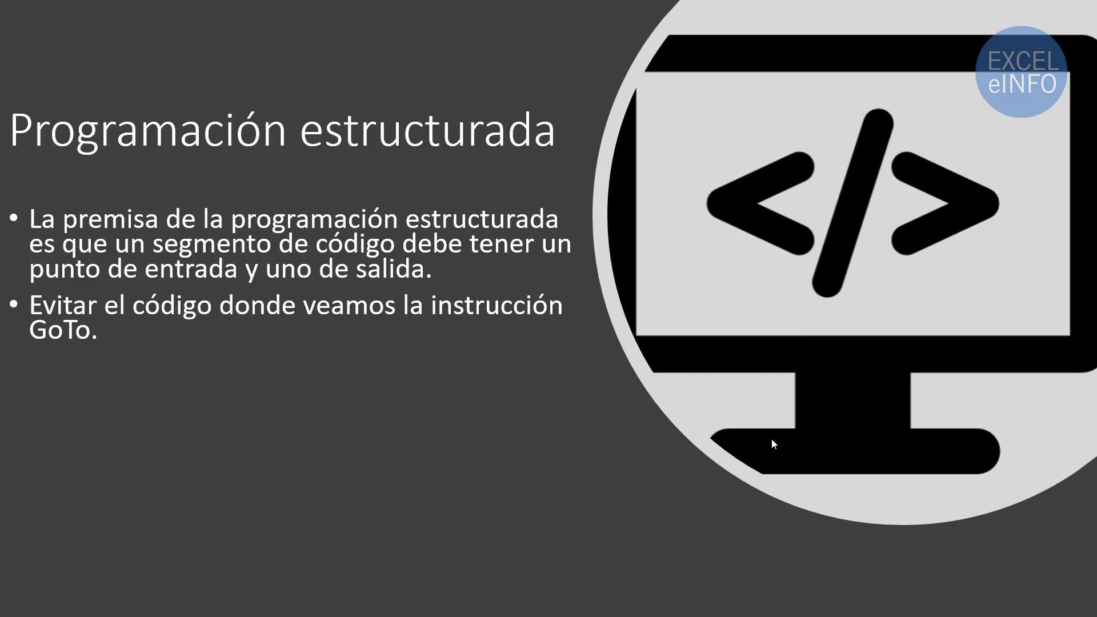
left_click(773, 444)
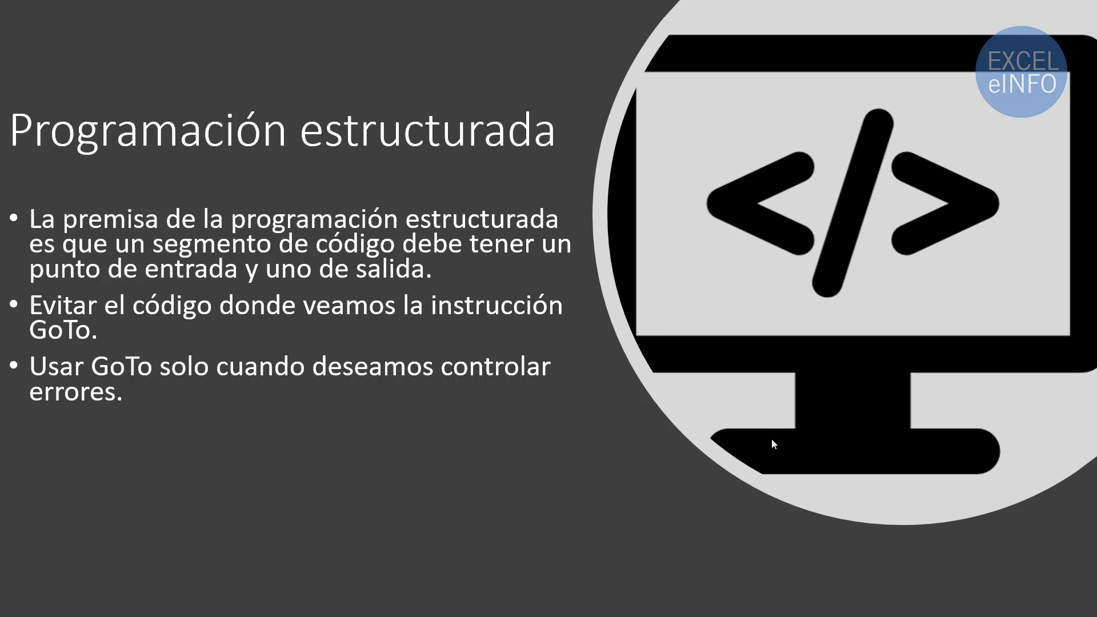
left_click(774, 445)
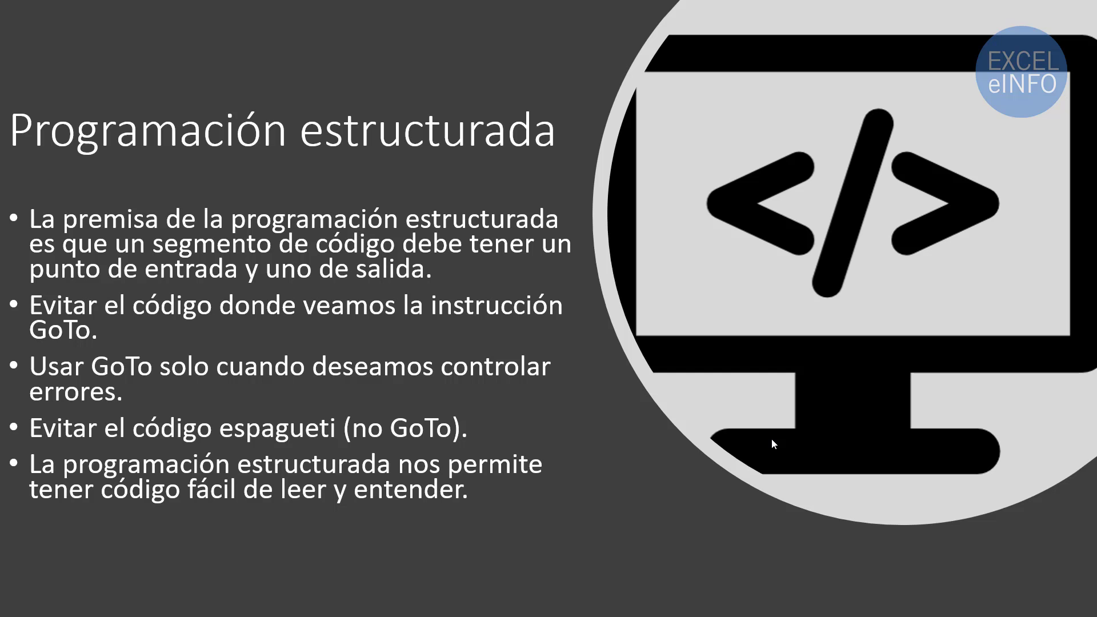
left_click(773, 445)
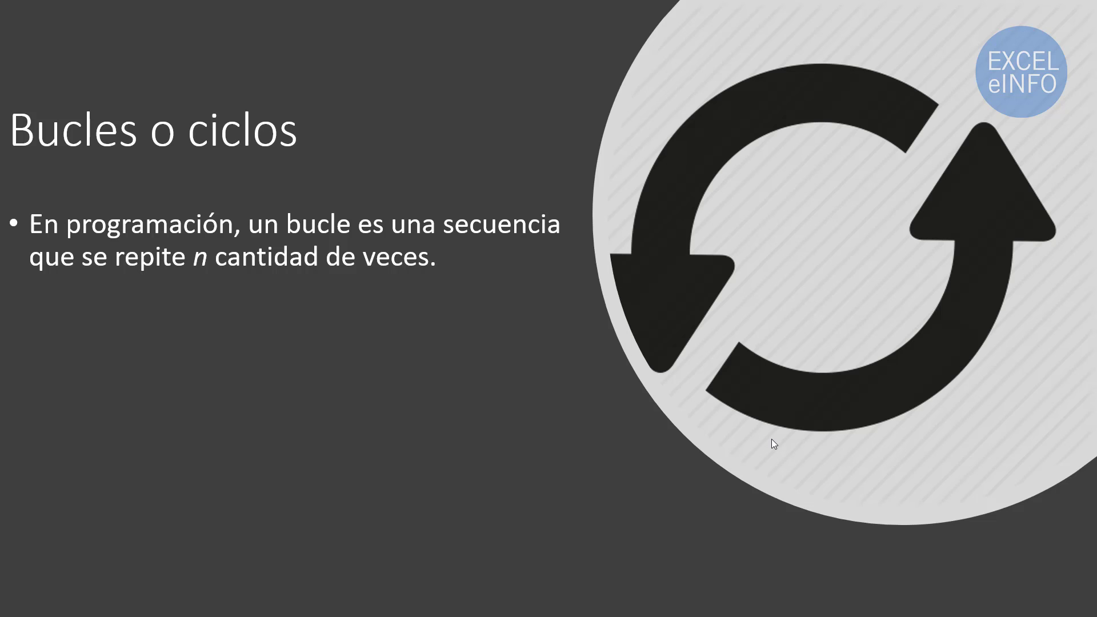
Show the loop-stopping point and the For-Next, Do While and Do Until loop items.
left_click(774, 444)
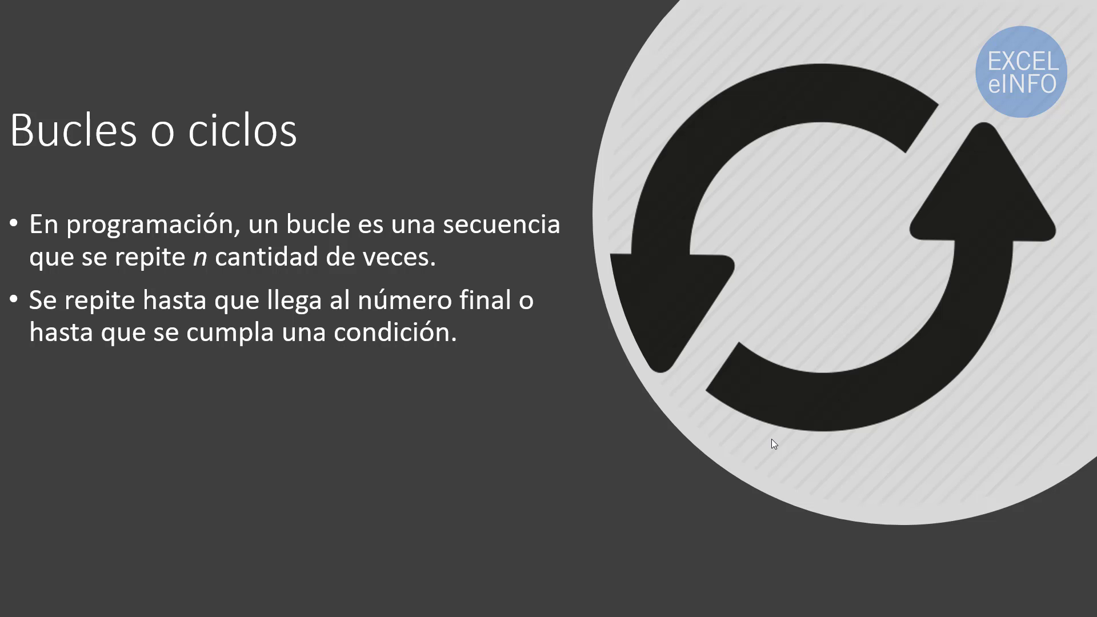
left_click(774, 444)
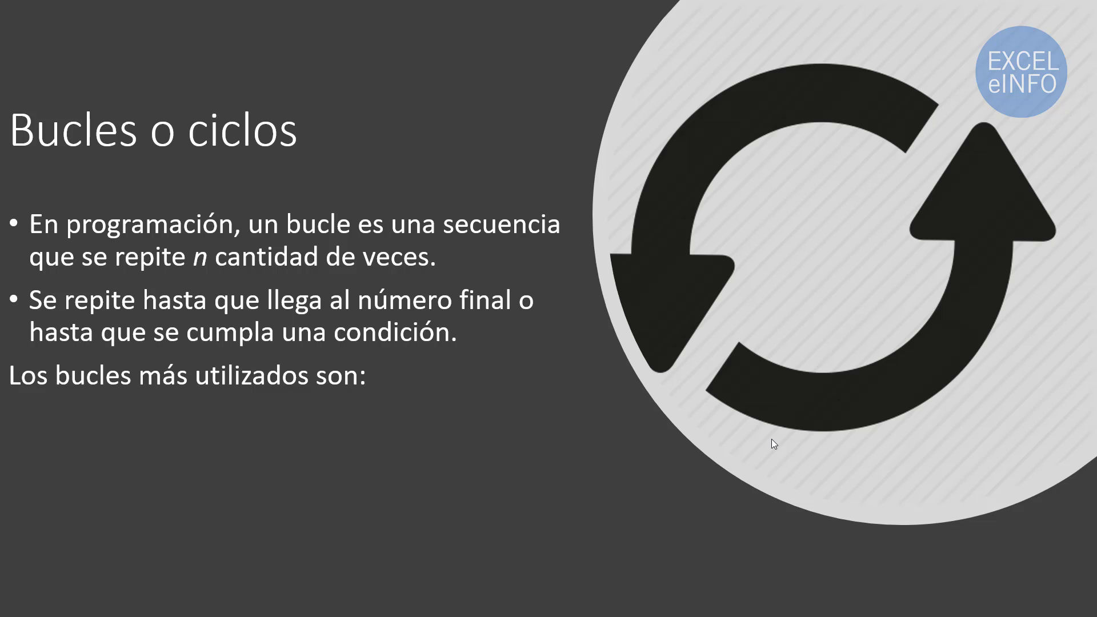
left_click(774, 444)
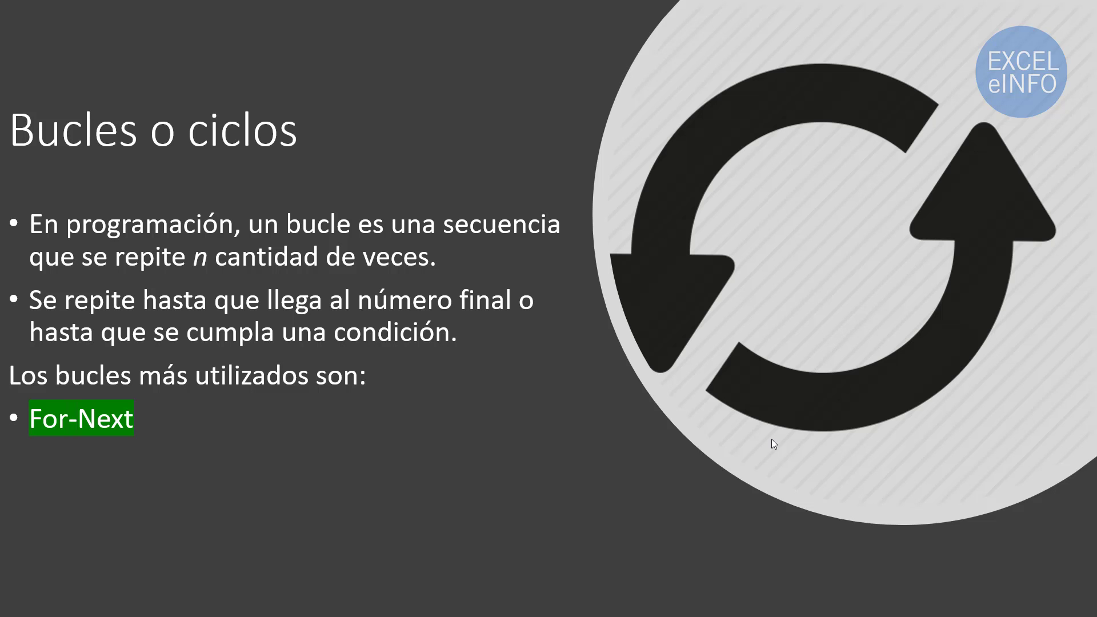
left_click(774, 444)
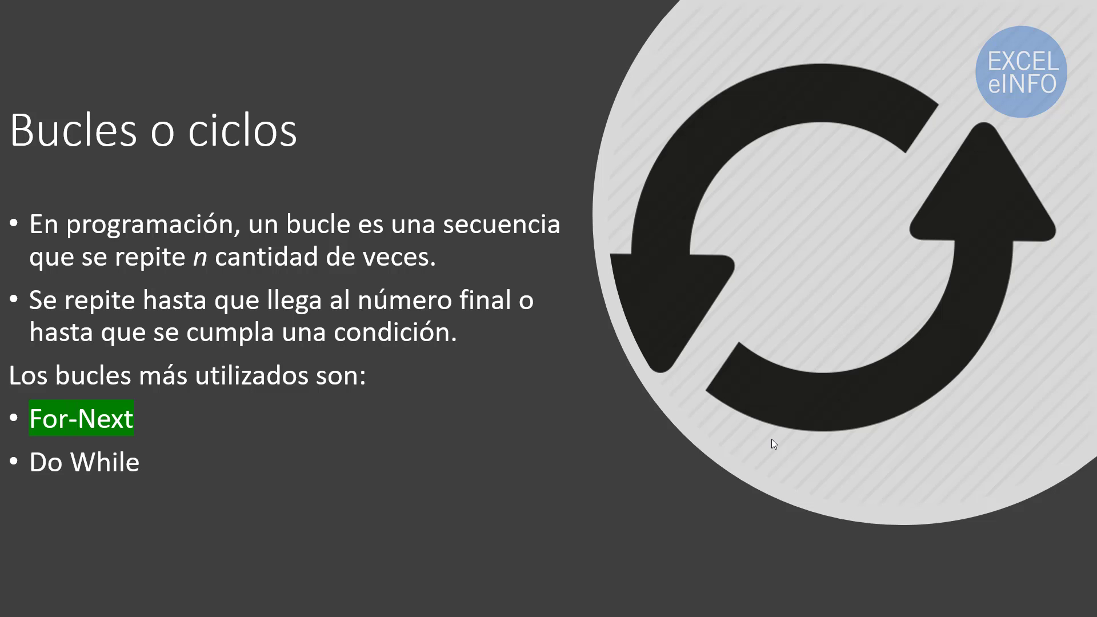
key("Right")
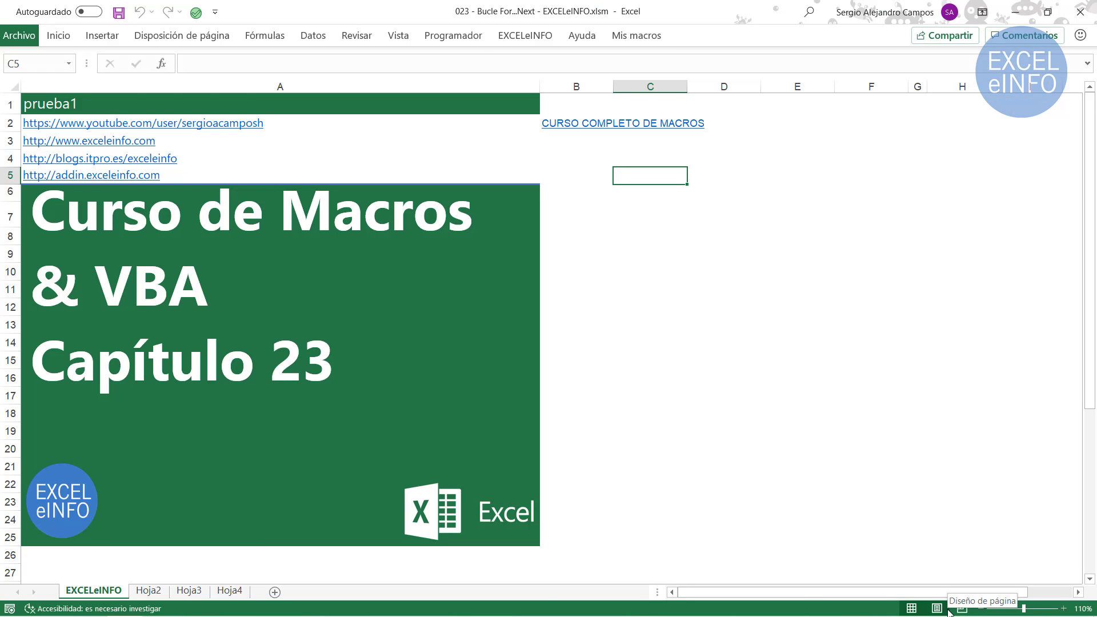
Open the Bucle_For_Next module in the Visual Basic editor and place the caret on line 3.
left_click(453, 35)
left_click(20, 74)
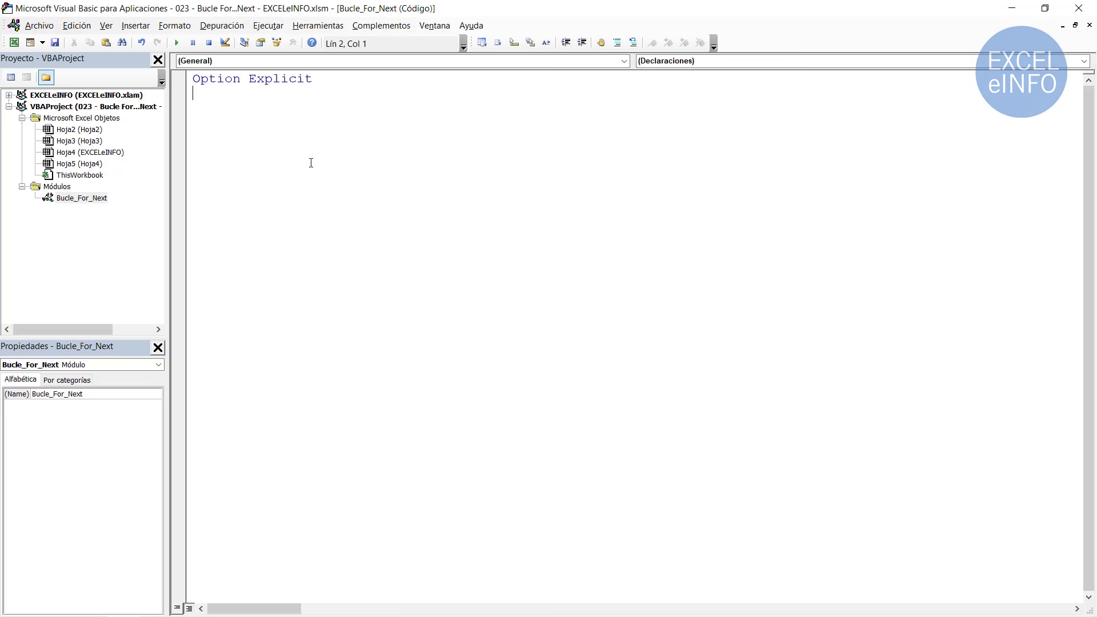
left_click(103, 199)
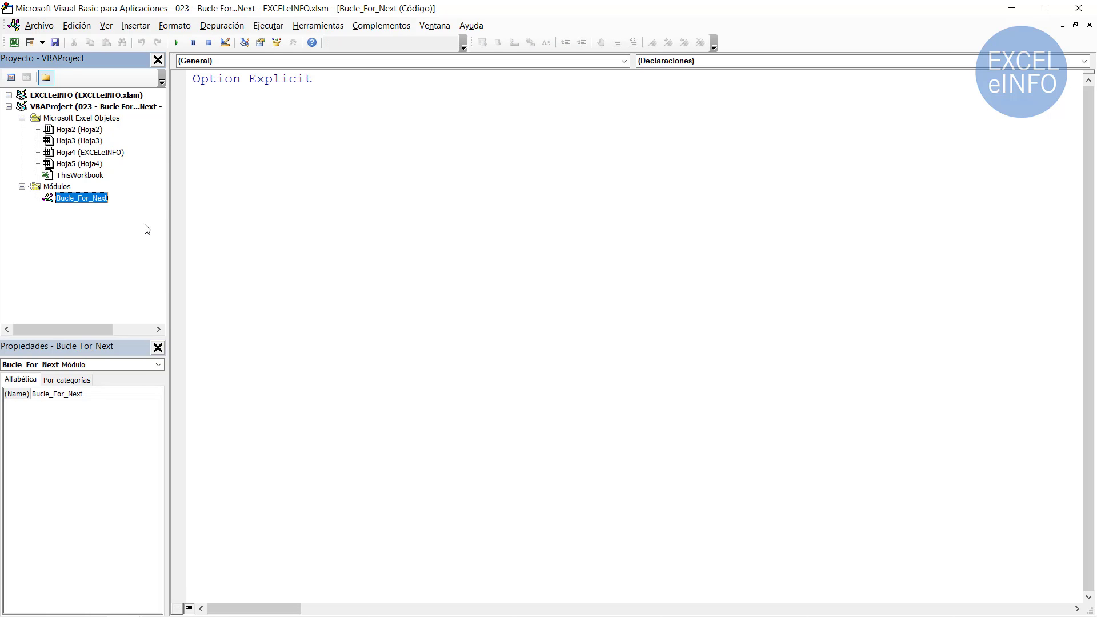
left_click_drag(165, 214, 2, 214)
left_click(169, 124)
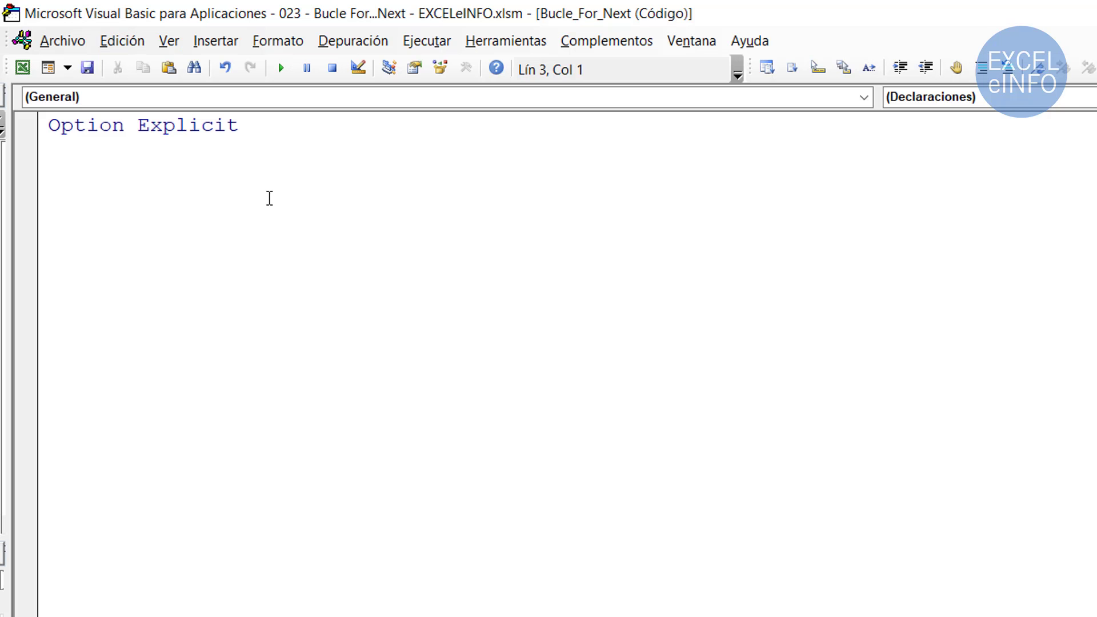
Create Sub Bucle_For and declare Dim i As Byte.
type("Sub ")
type("Bucle")
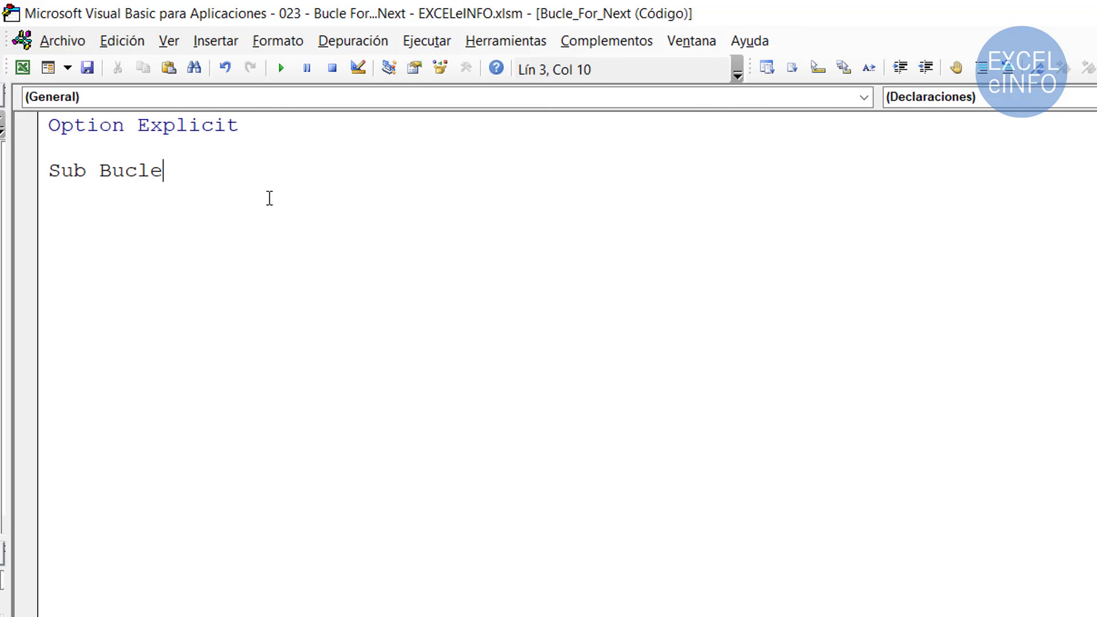
type("_For")
key("Return")
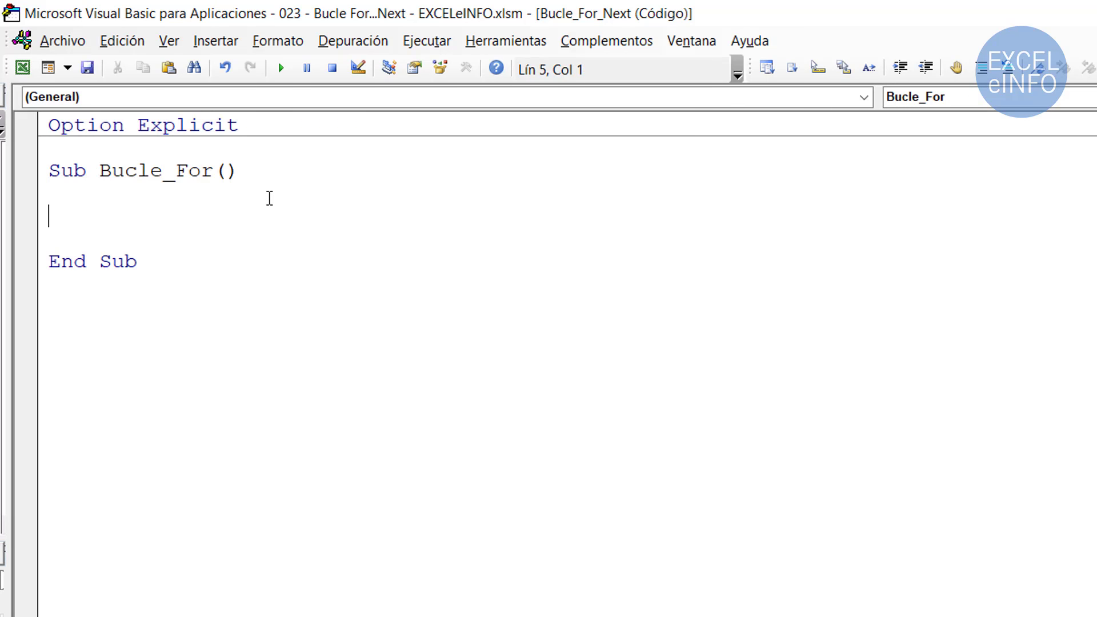
type("Dim ")
type("i a")
type("s byt")
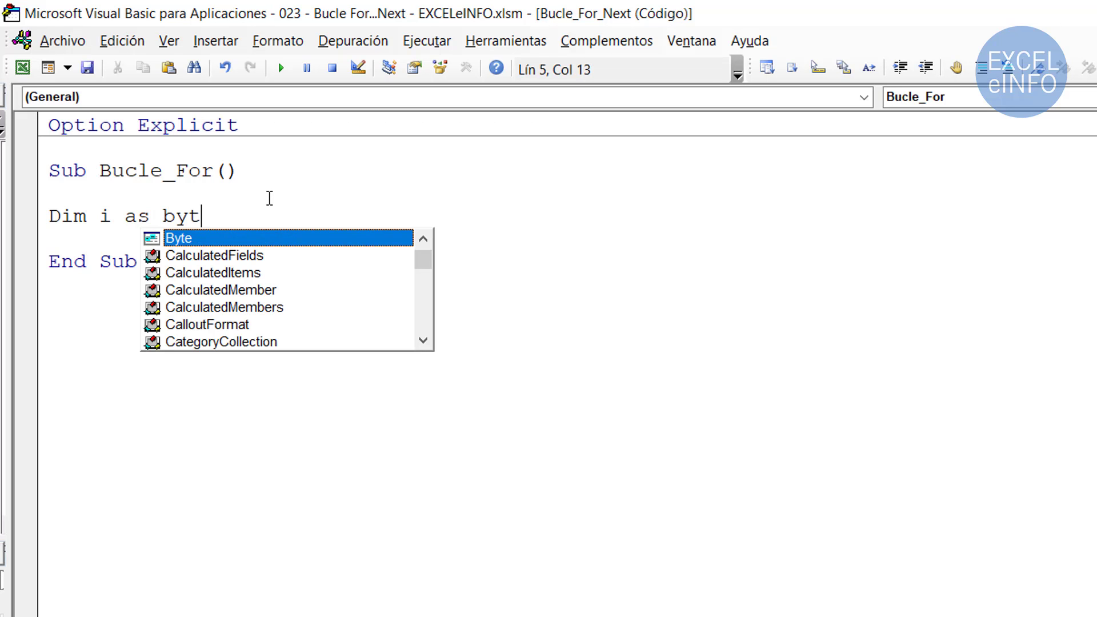
key("Return")
key("Return")
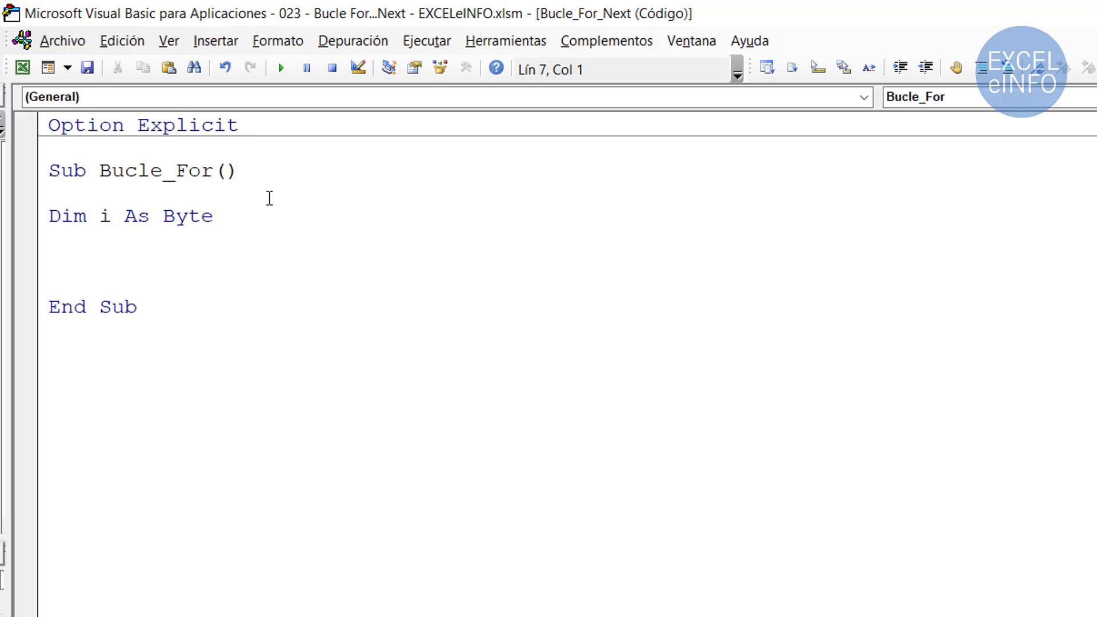
Try renaming the variable to contador, revert it to i, and move below the declaration.
key("Up")
key("Up")
key("Right")
key("Right")
key("Right")
key("Right")
key("shift+Right")
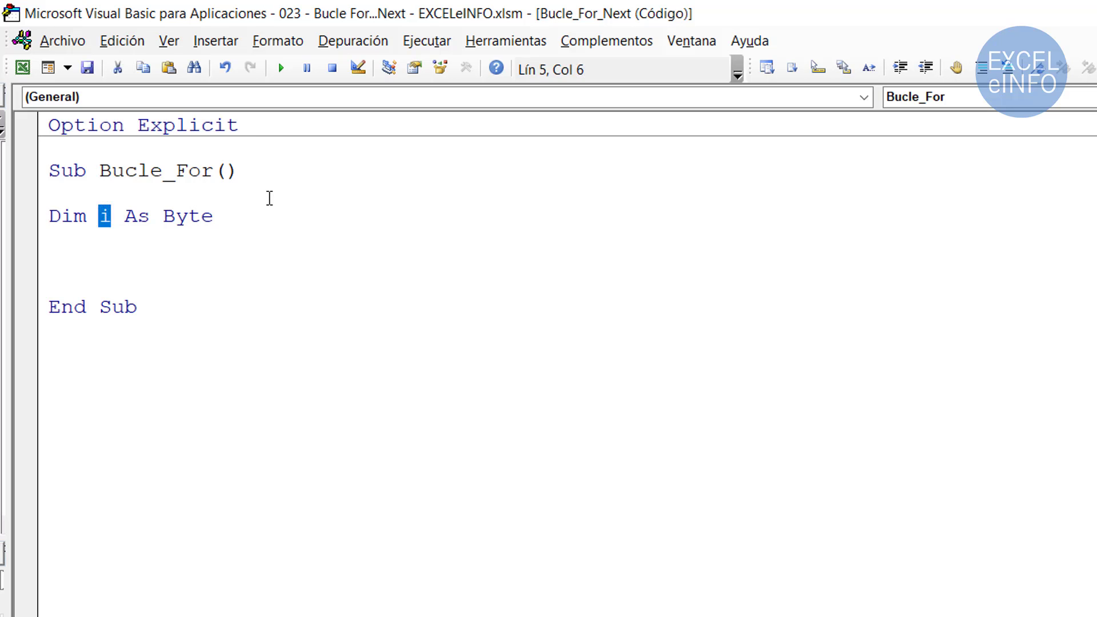
type("contador")
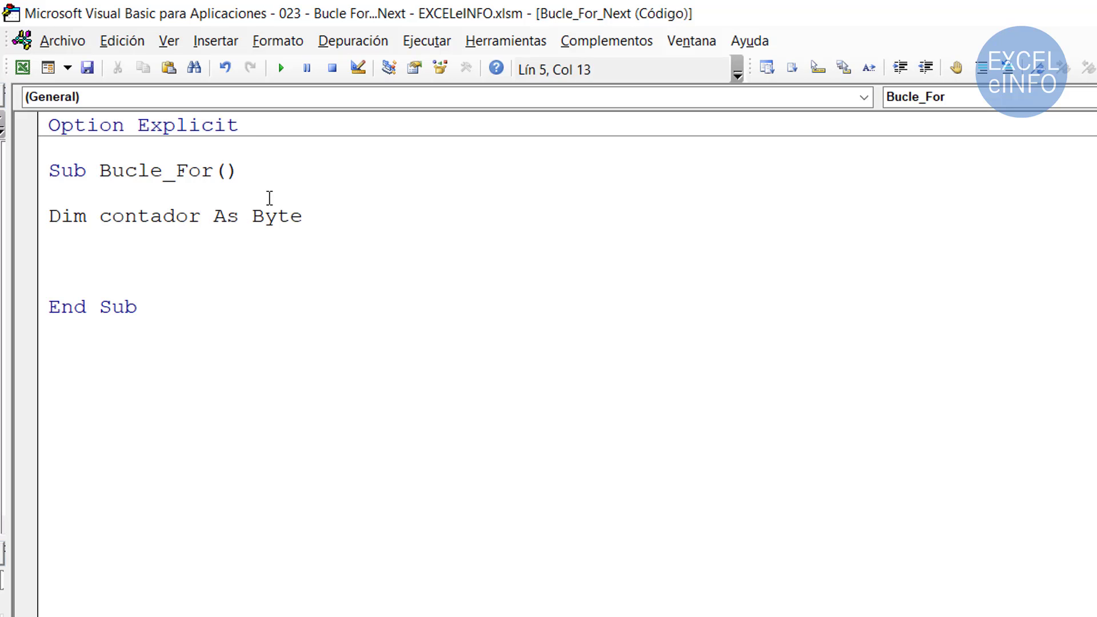
key("BackSpace")
key("BackSpace")
key("BackSpace")
key("BackSpace")
key("BackSpace")
key("BackSpace")
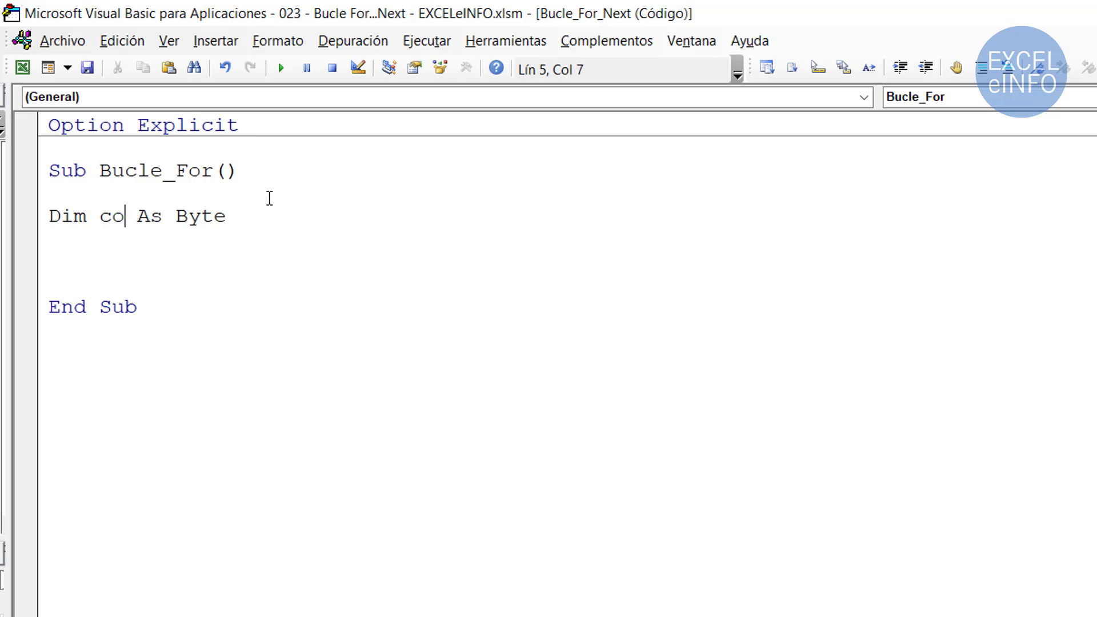
key("BackSpace")
key("BackSpace")
type("i")
key("Down")
key("Down")
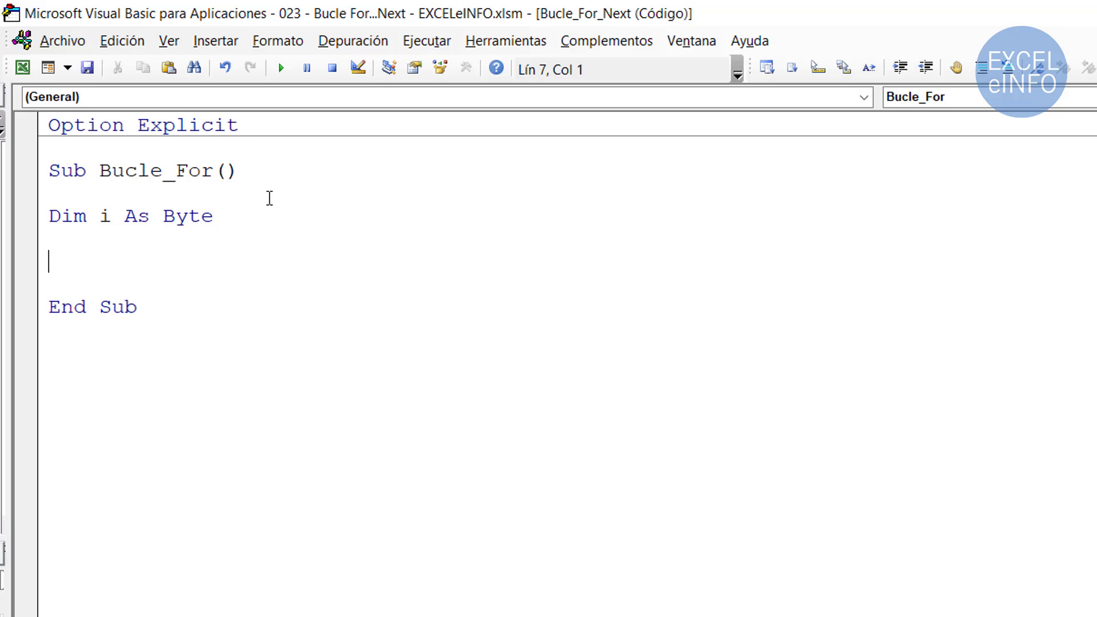
Write the loop header For i = 1 To 5 and highlight its range.
type("For")
type("i")
type(" =")
type("1")
type(" to ")
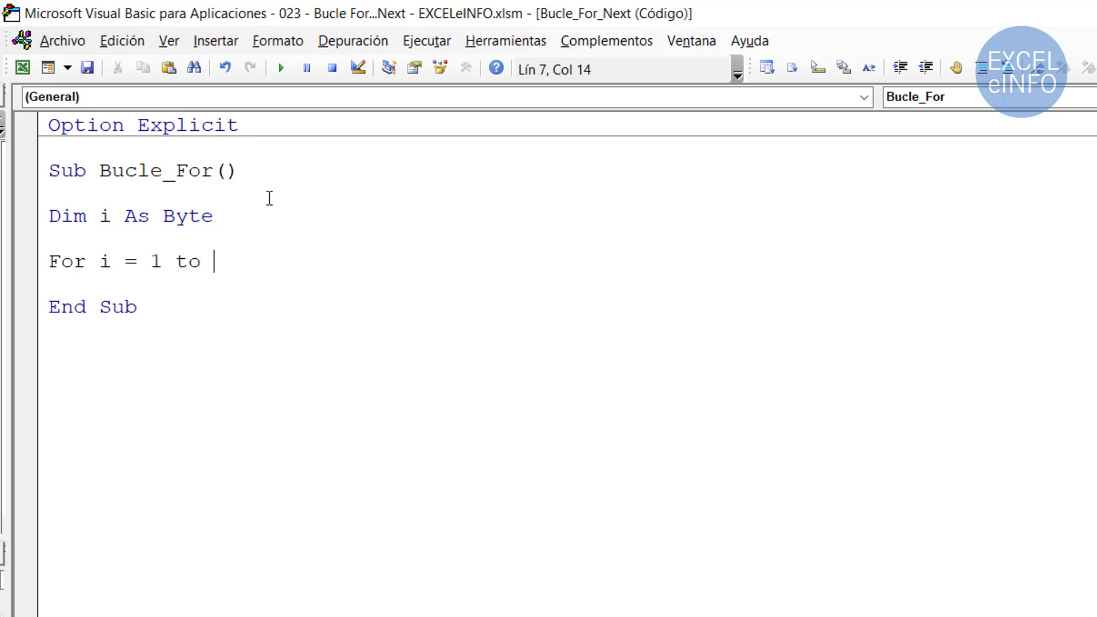
type("5")
key("ctrl+Left")
key("ctrl+Left")
key("ctrl+Left")
key("shift+Right")
key("shift+End")
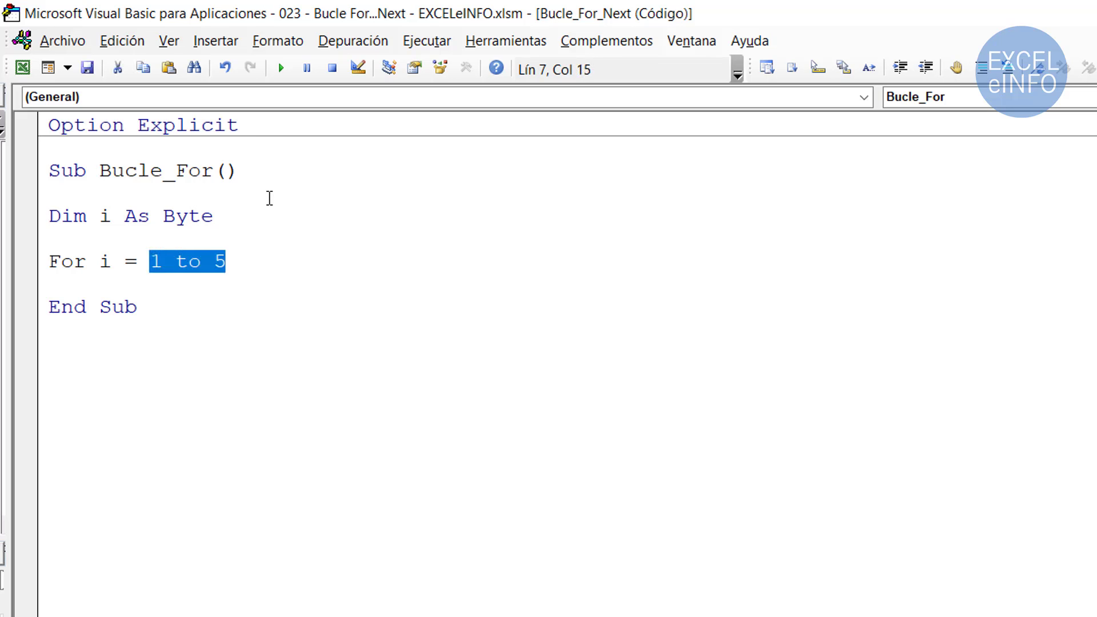
Close the loop with Next i, leaving blank lines between.
key("Down")
key("Return")
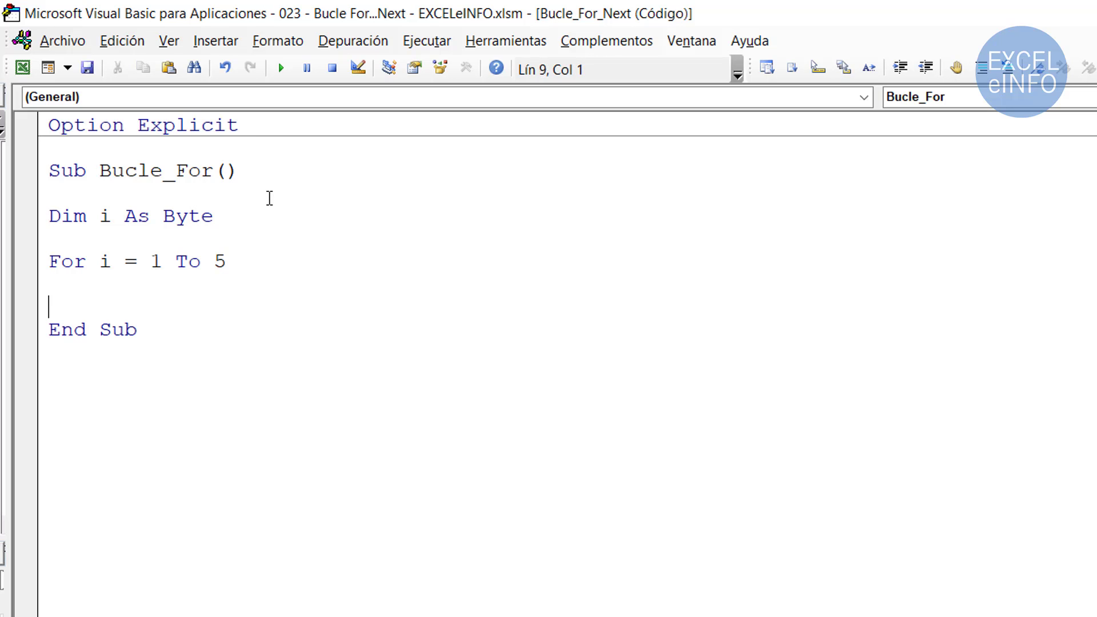
key("Return")
key("Up")
type("Nex")
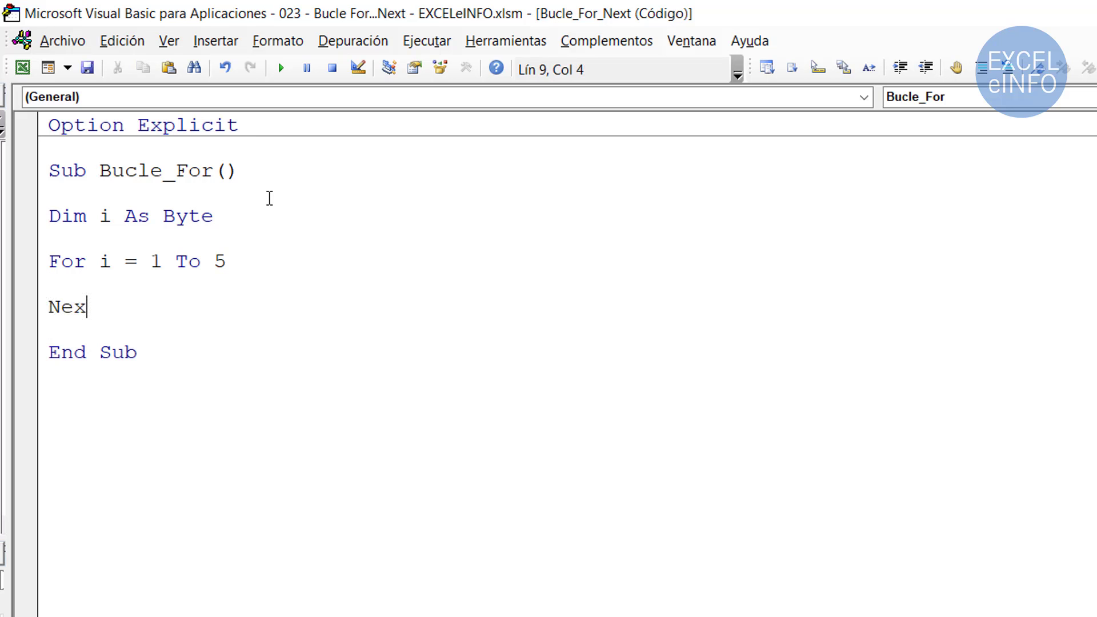
type("t i")
key("Up")
Highlight the For and Next lines, then open an indented blank line inside the loop.
left_click_drag(49, 261, 232, 262)
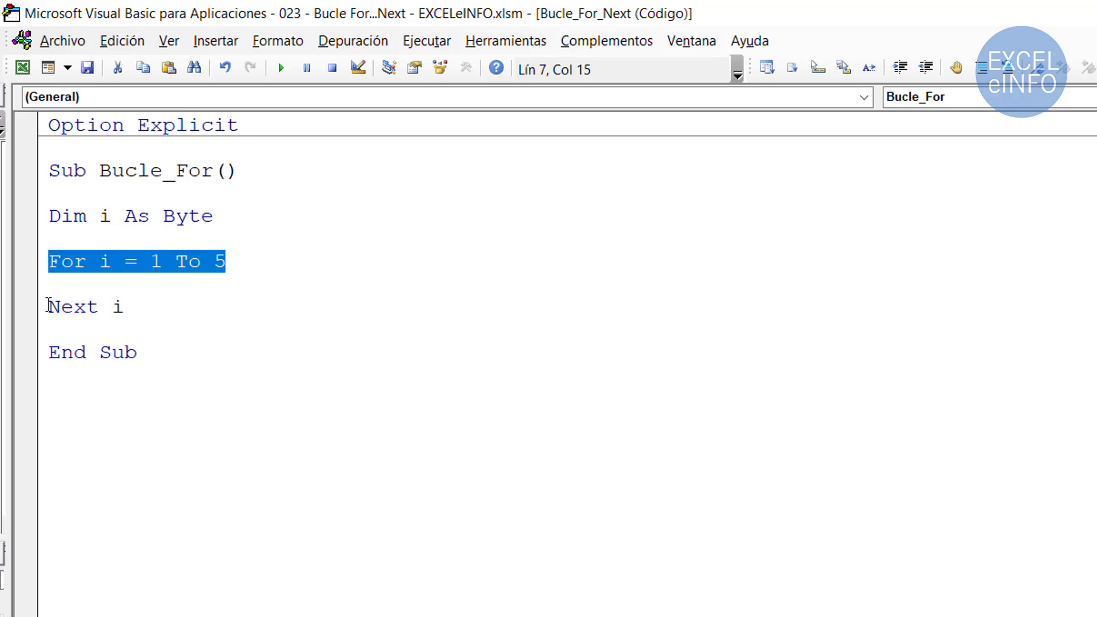
left_click_drag(48, 307, 161, 295)
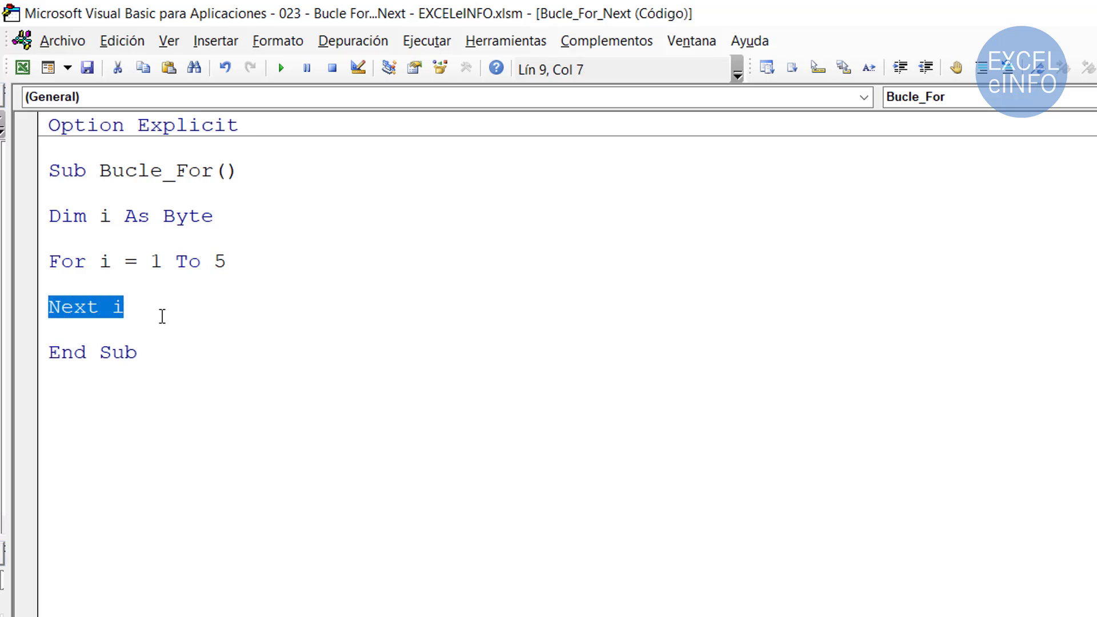
left_click_drag(50, 262, 142, 306)
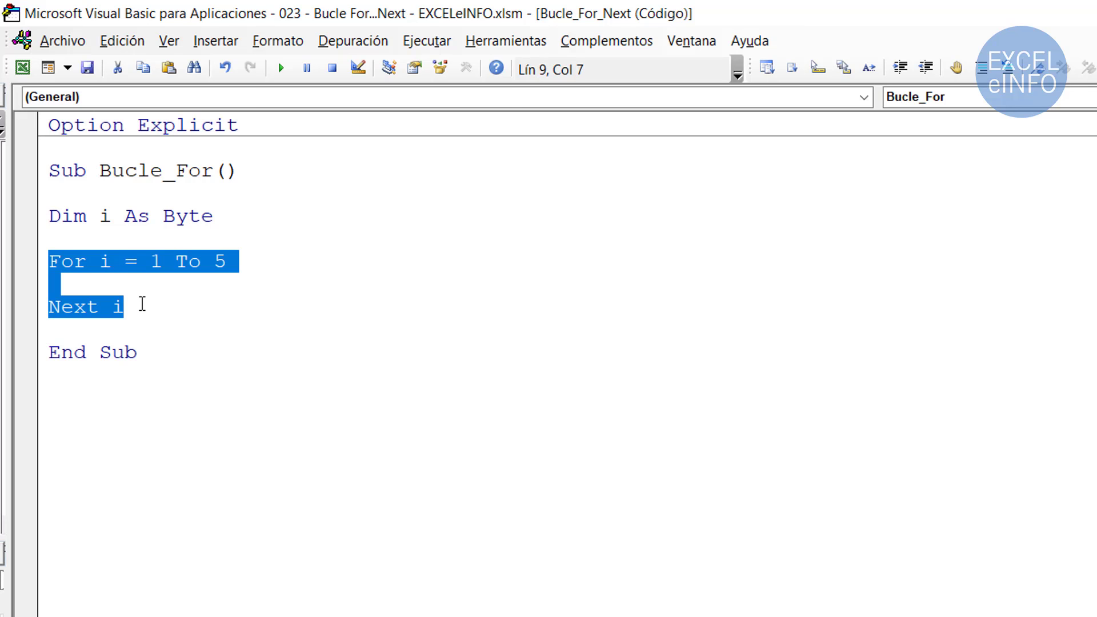
key("Up")
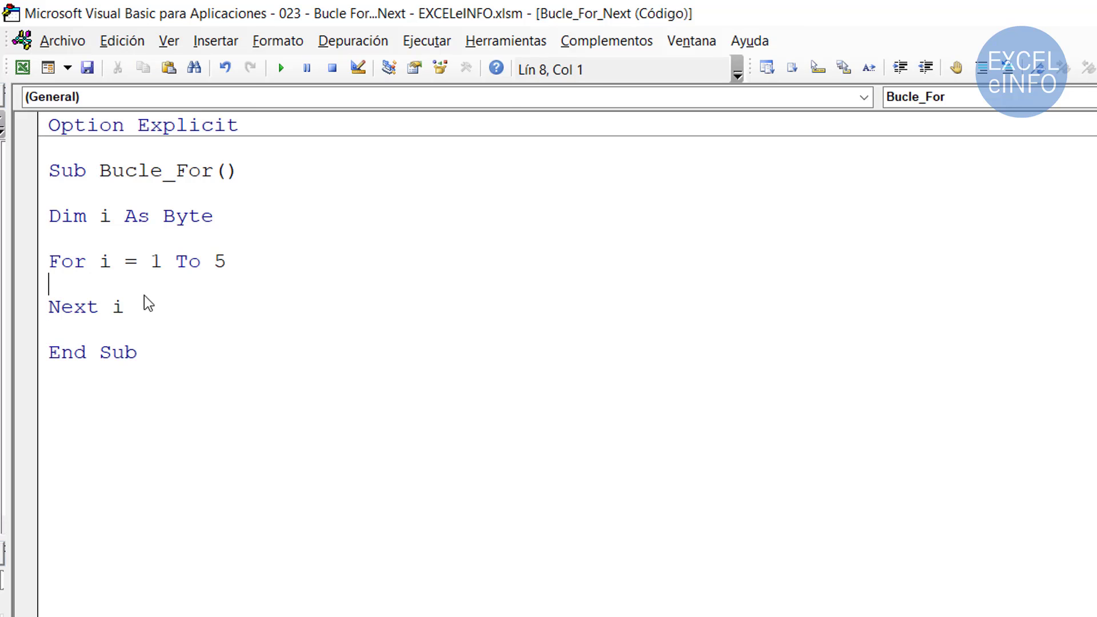
key("Tab")
Highlight the counter i and start value 1 on the For line.
key("Up")
key("shift+Right")
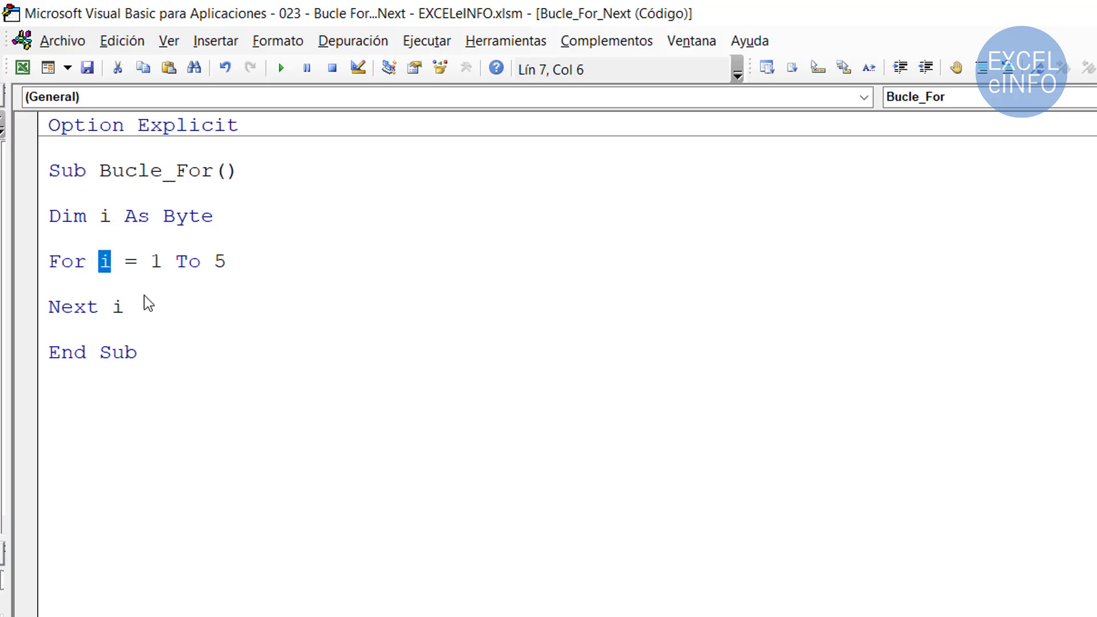
key("Right")
key("Right")
key("Right")
key("shift+Right")
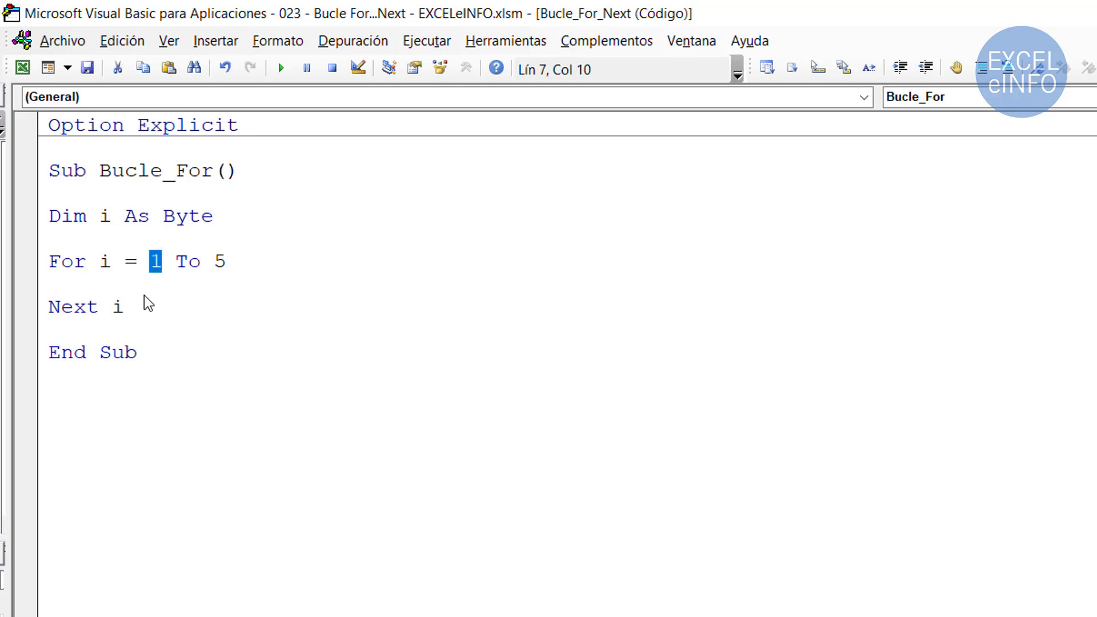
key("Down")
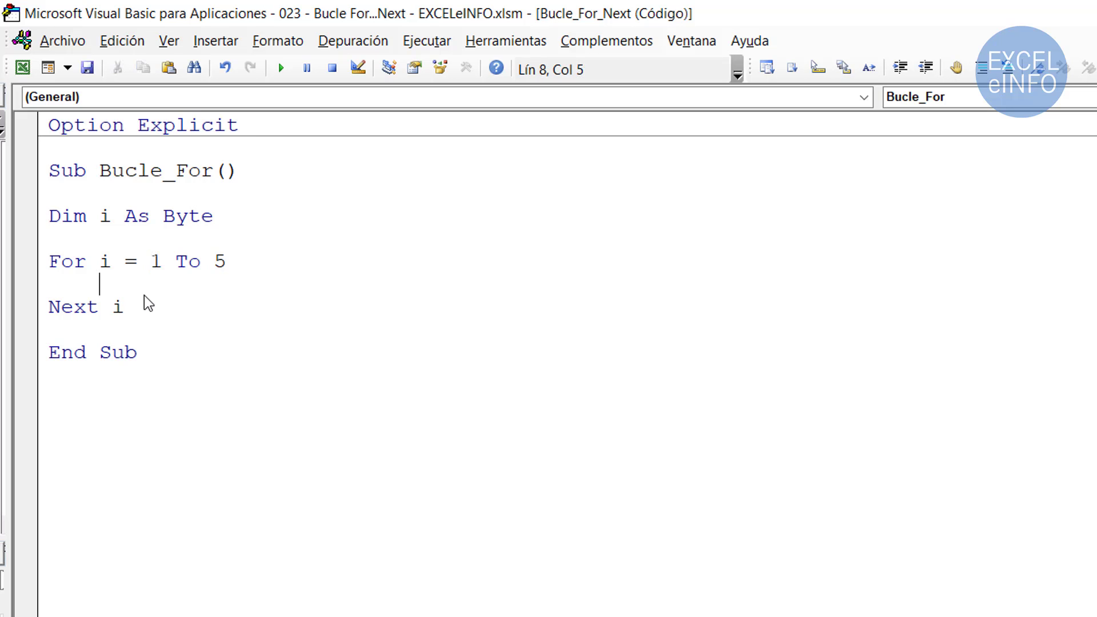
key("Up")
key("shift+Right")
key("Down")
Write MsgBox "El valor del contador i, es: " & i in the loop body and add i after Next.
type("msg")
type("box \"")
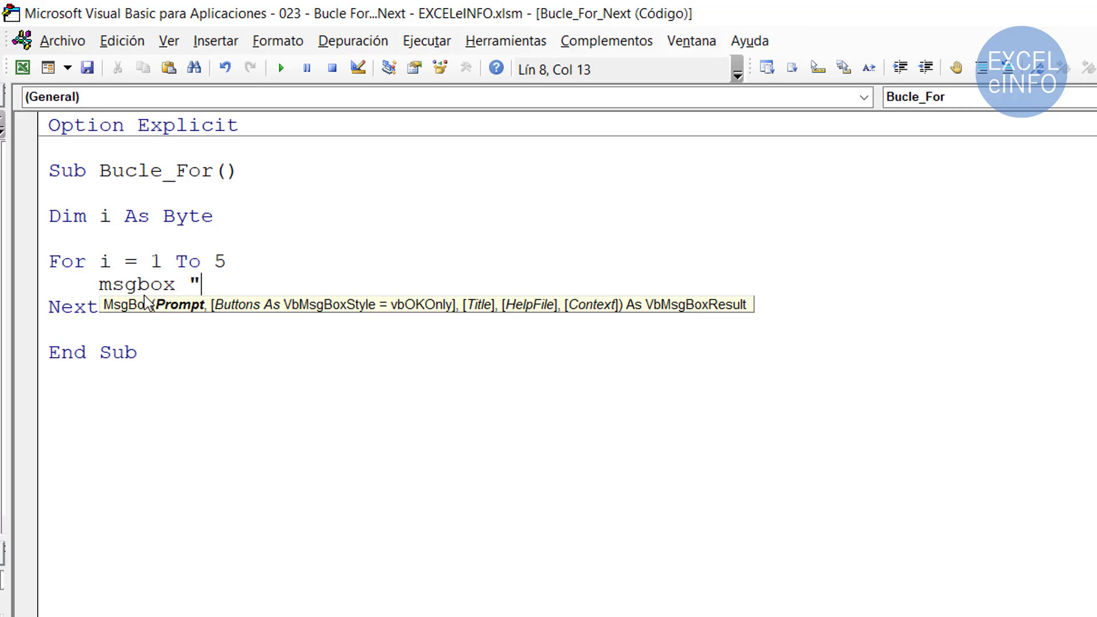
type("El v")
type("alor del c")
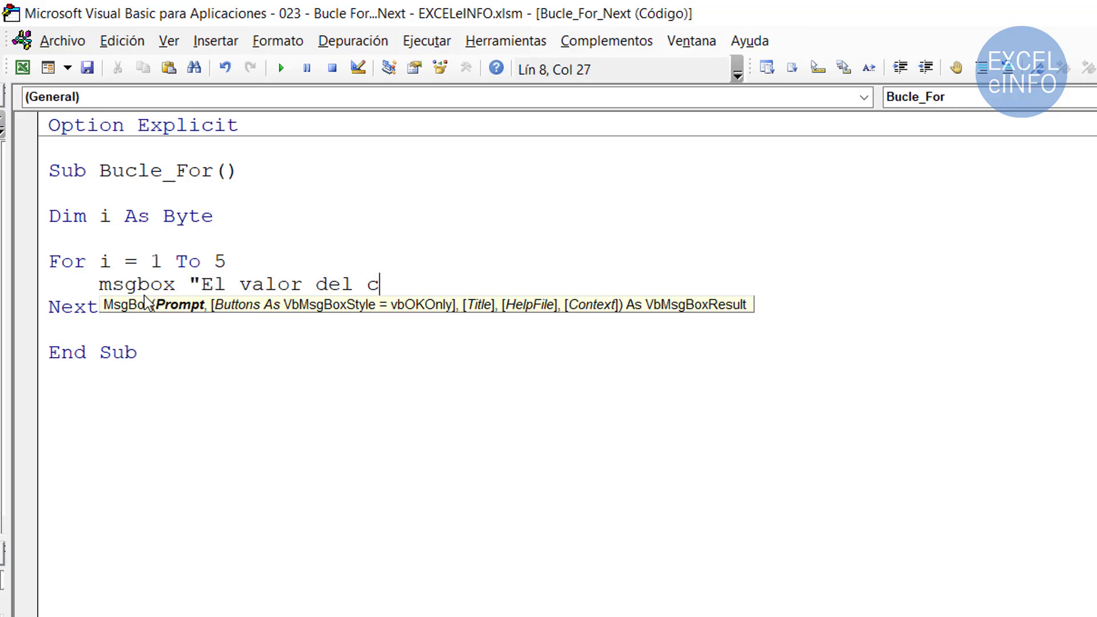
type("ontador")
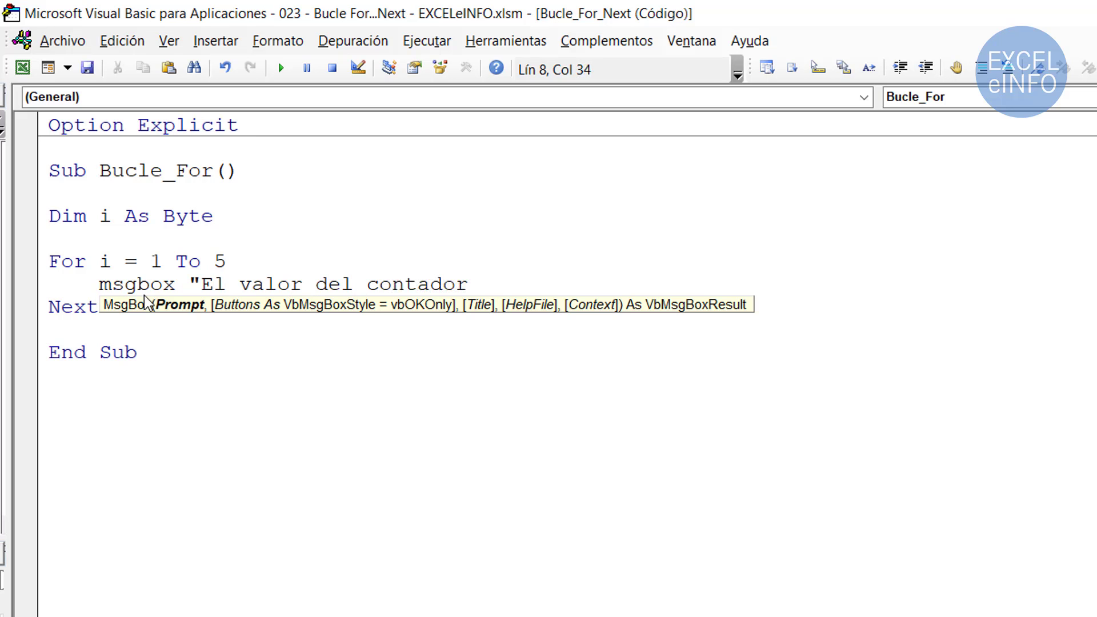
type(" i, ")
type("es")
type(": ")
type("\"")
type(" & ")
type("i")
key("Down")
type("i")
key("Up")
key("End")
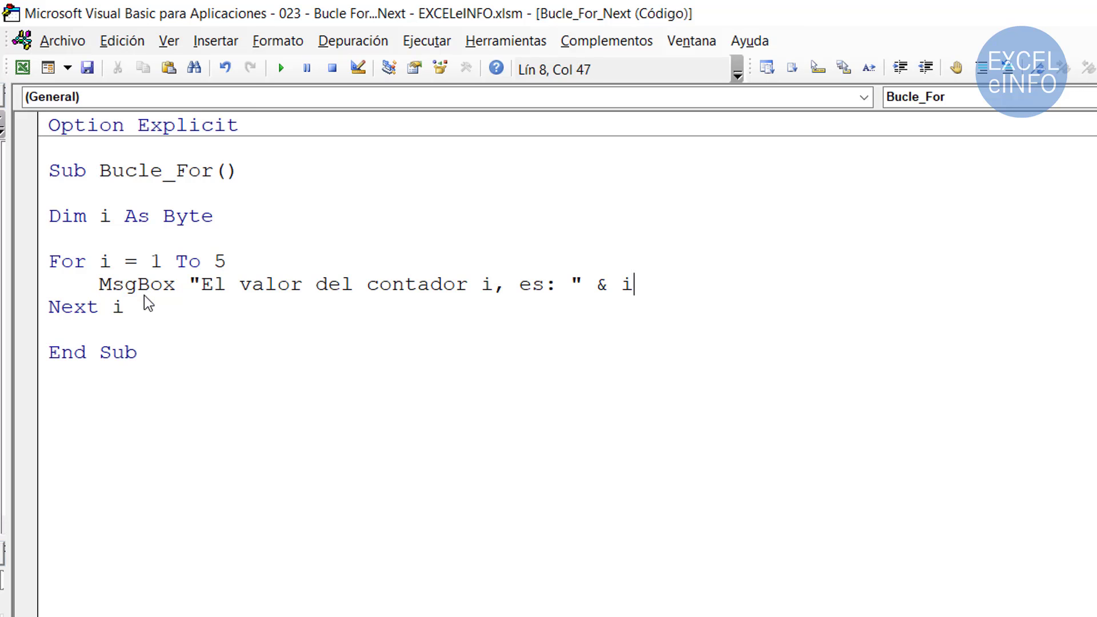
left_click_drag(150, 261, 226, 261)
left_click(181, 284)
Run Bucle_For and dismiss each counter message for values 1 through 5.
left_click(280, 68)
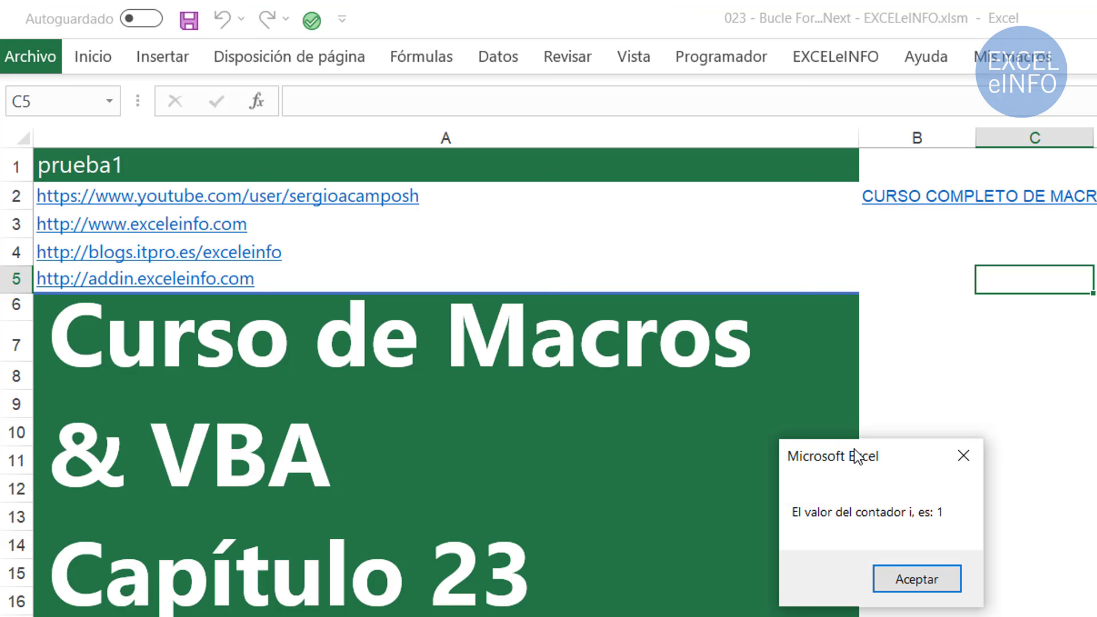
left_click(917, 578)
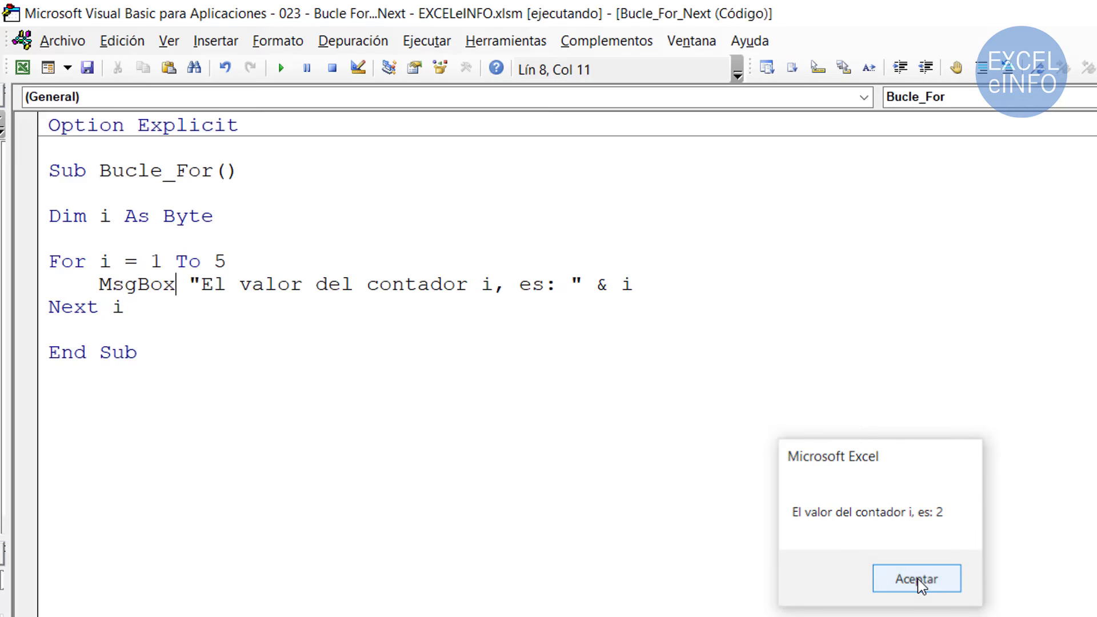
left_click(918, 579)
left_click(918, 579)
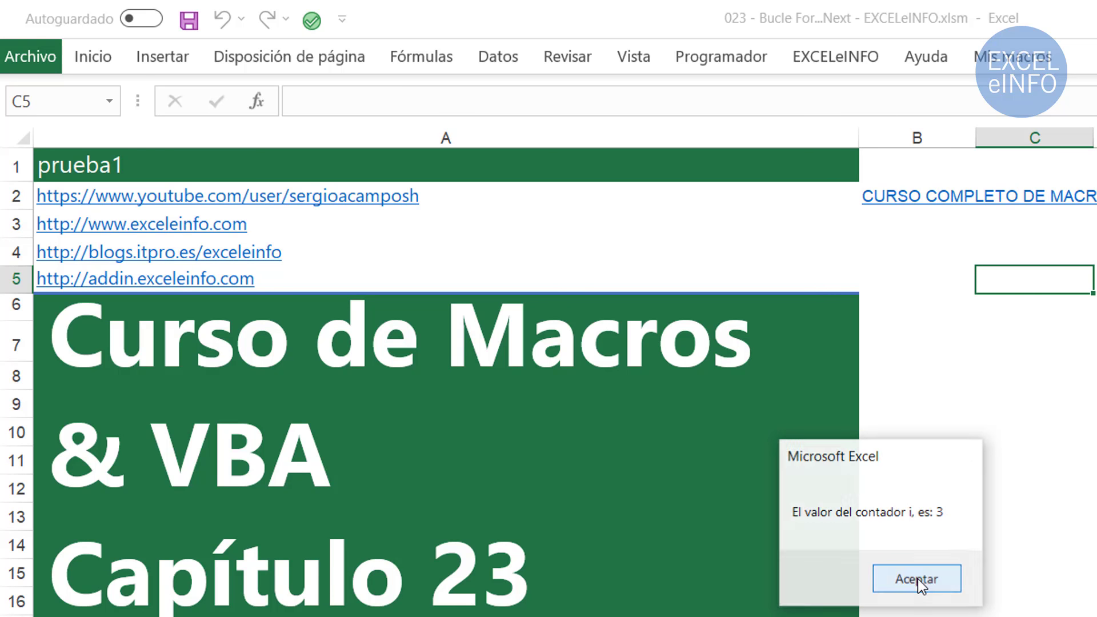
left_click(918, 578)
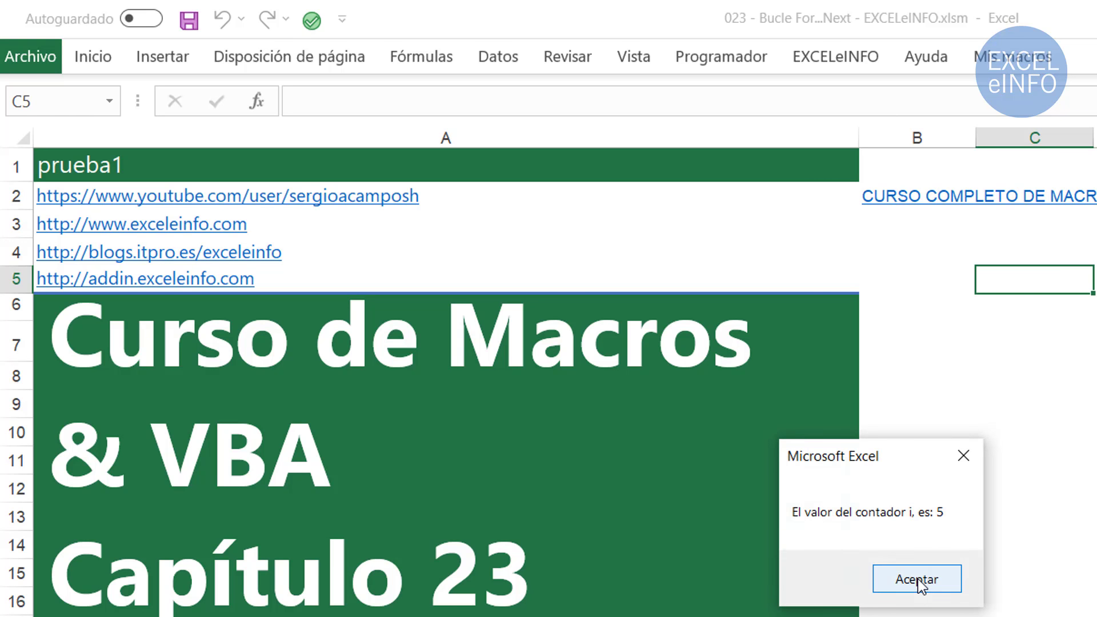
left_click(918, 579)
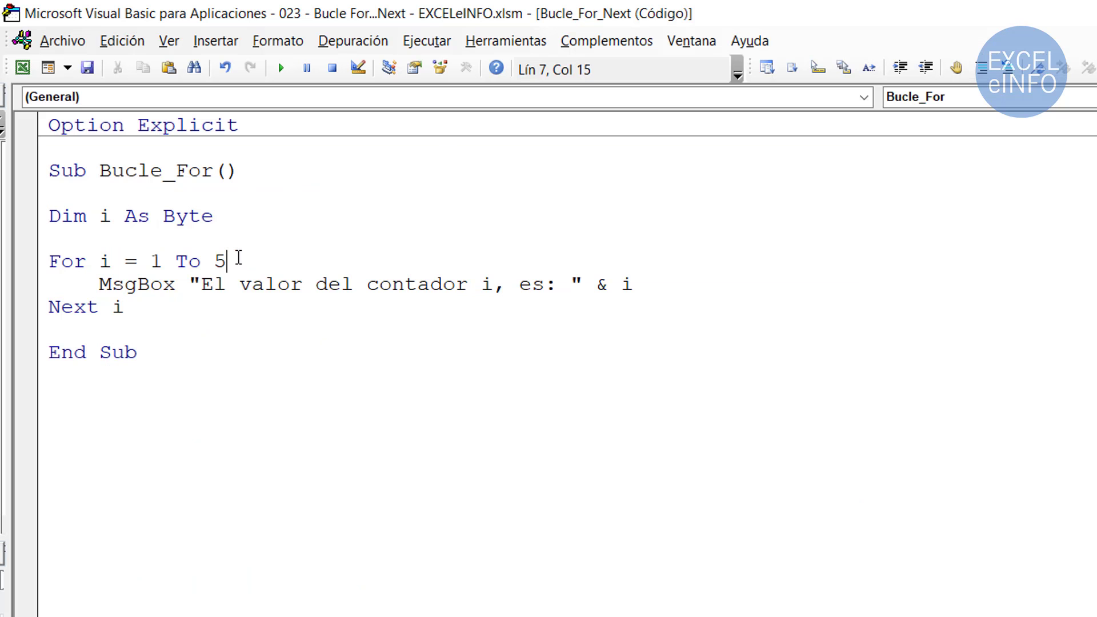
left_click_drag(149, 262, 244, 260)
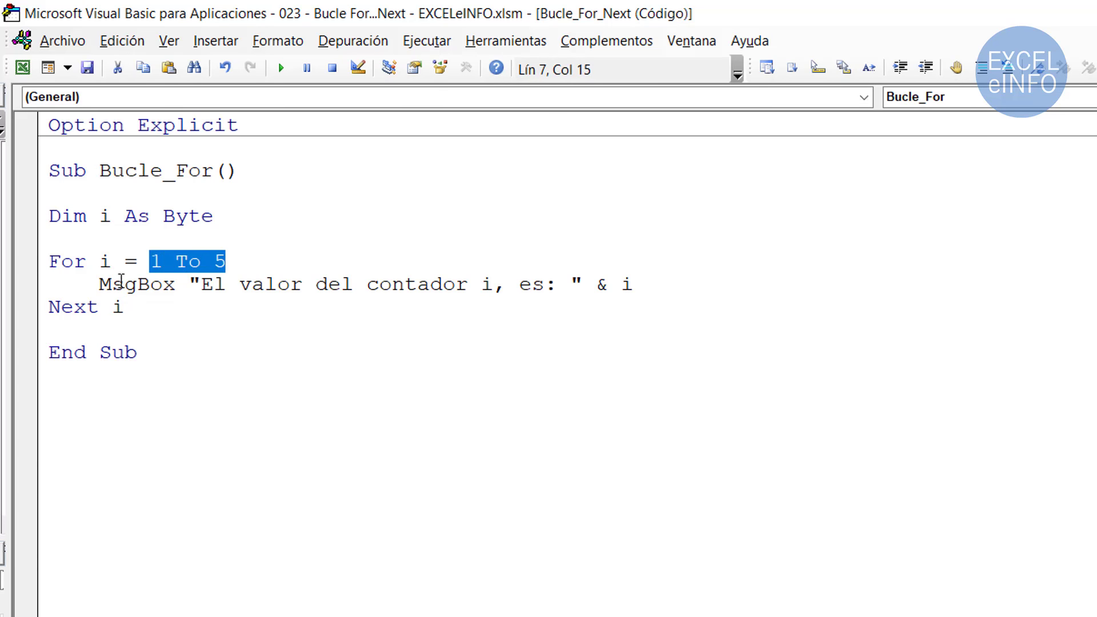
left_click_drag(100, 284, 639, 286)
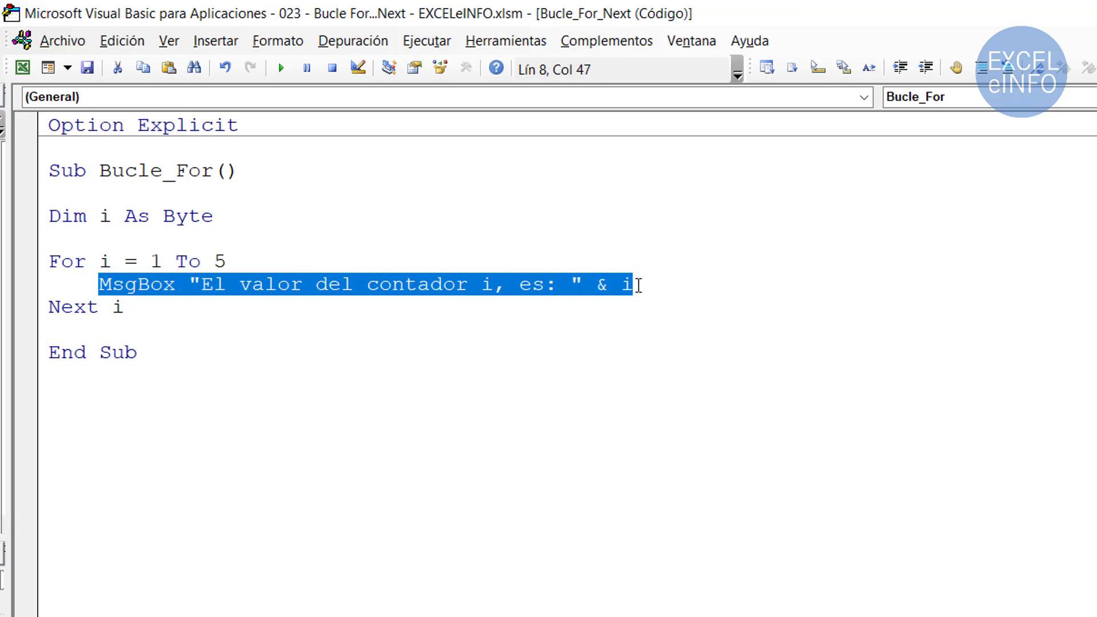
left_click(639, 286)
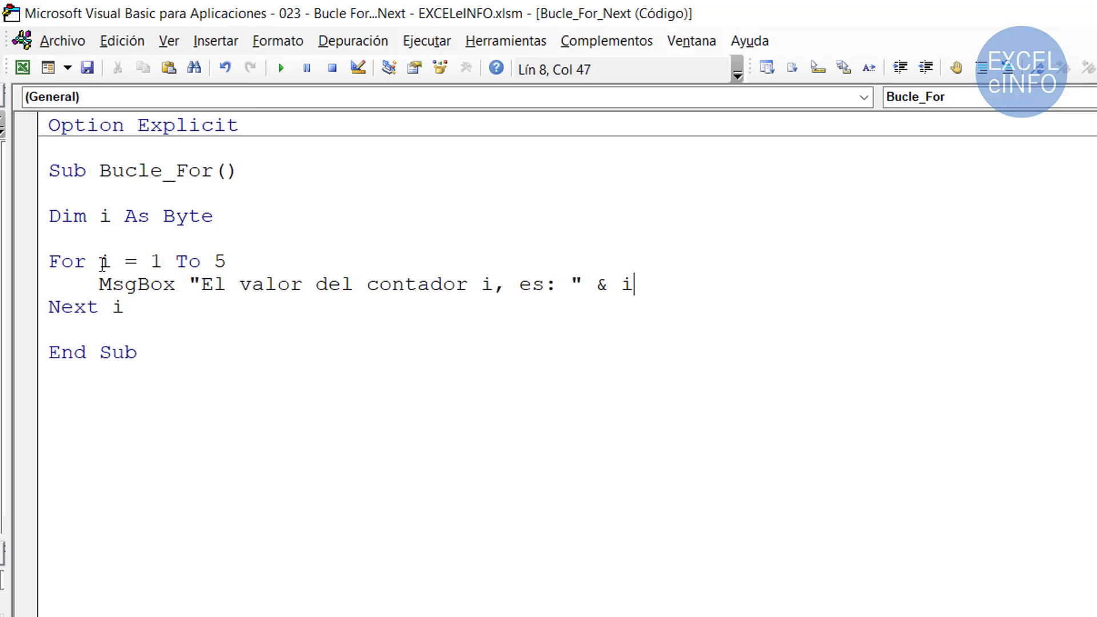
left_click(623, 284)
double_click(625, 284)
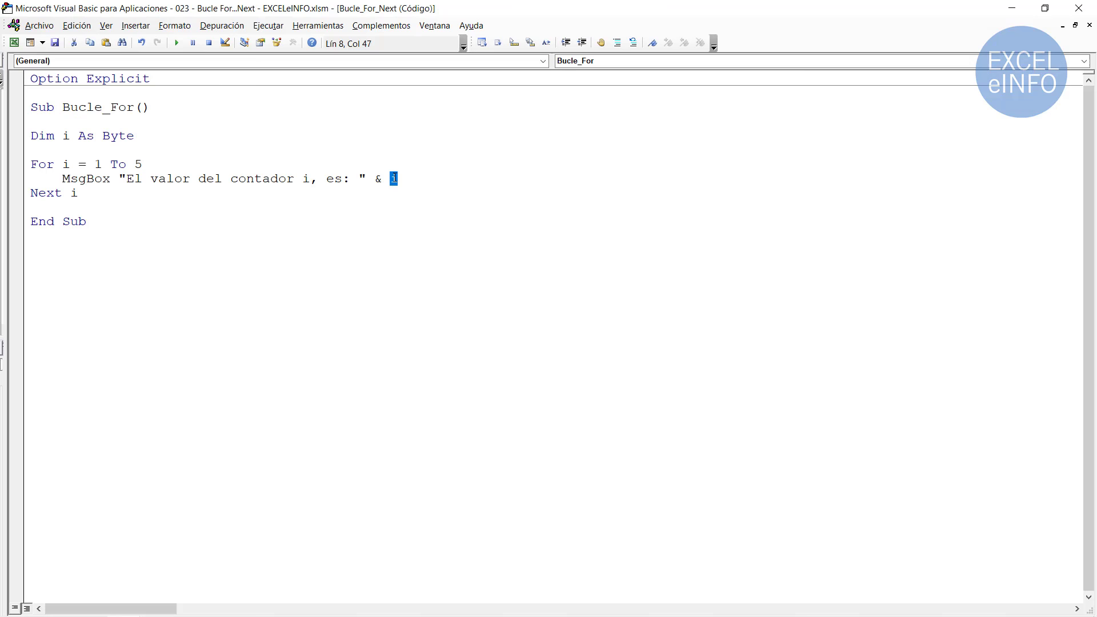
Switch to Excel and browse sheets Hoja3, Hoja4 and Hoja2 before returning to EXCELeINFO.
key("alt+Tab")
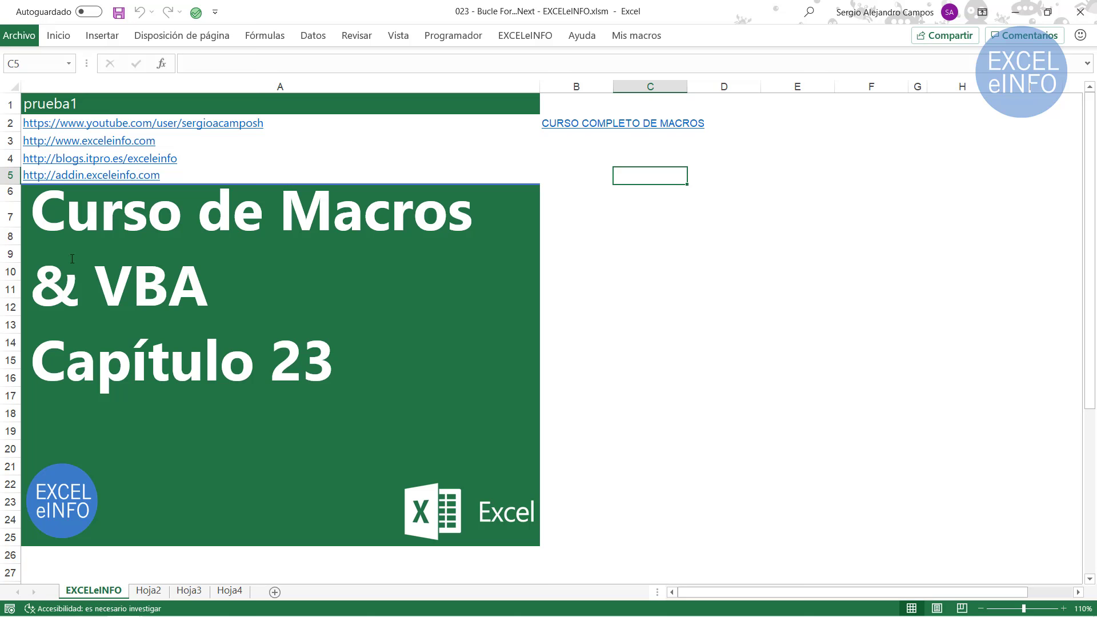
left_click(189, 591)
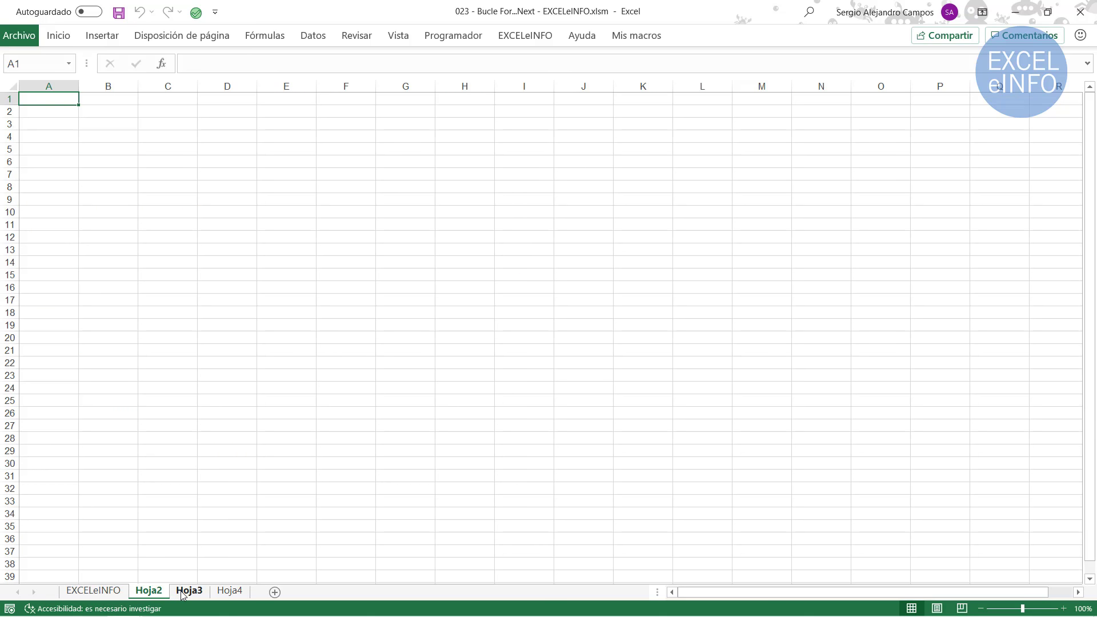
left_click(225, 594)
left_click(149, 592)
left_click(114, 593)
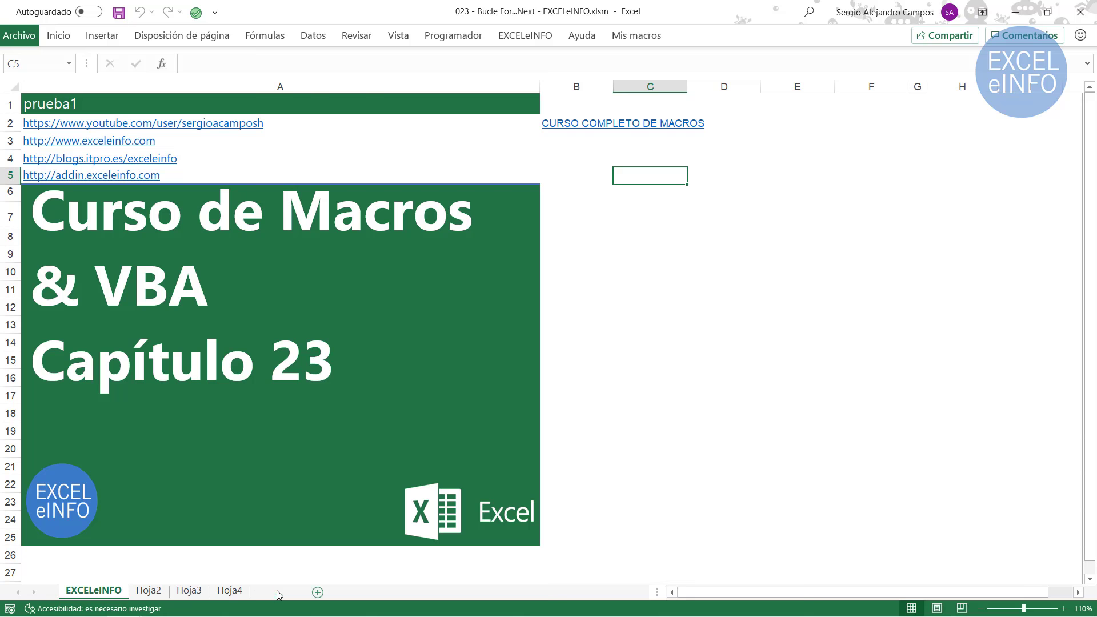
Insert blank sheets Hoja10, Hoja11 and Hoja12 using the new-sheet button and Shift+F11.
left_click(276, 595)
key("shift+F11")
left_click(96, 591)
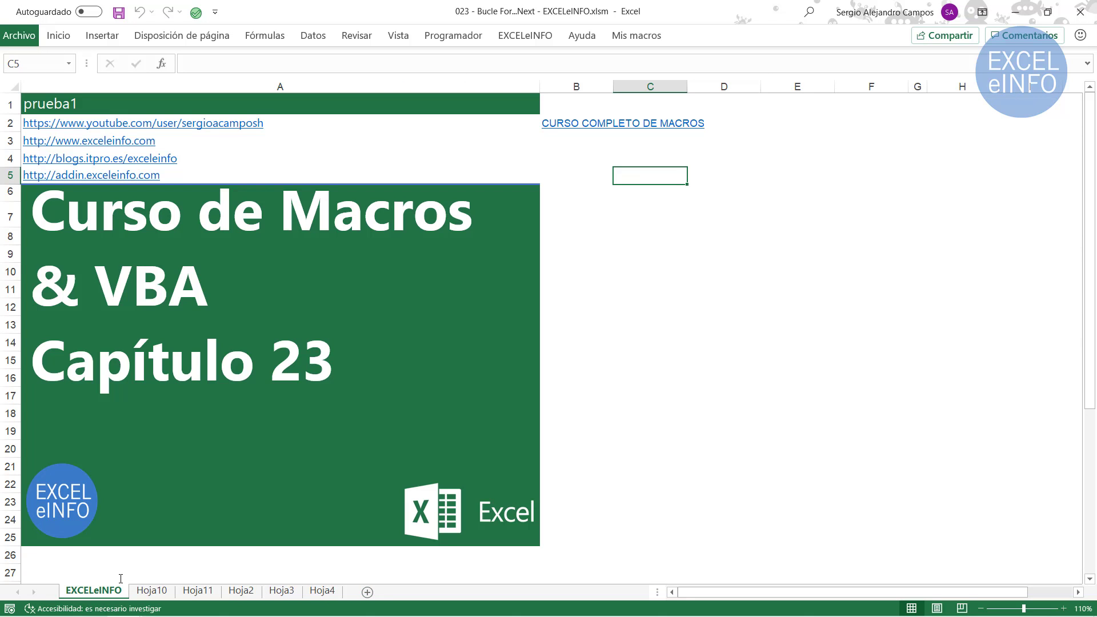
left_click(324, 591)
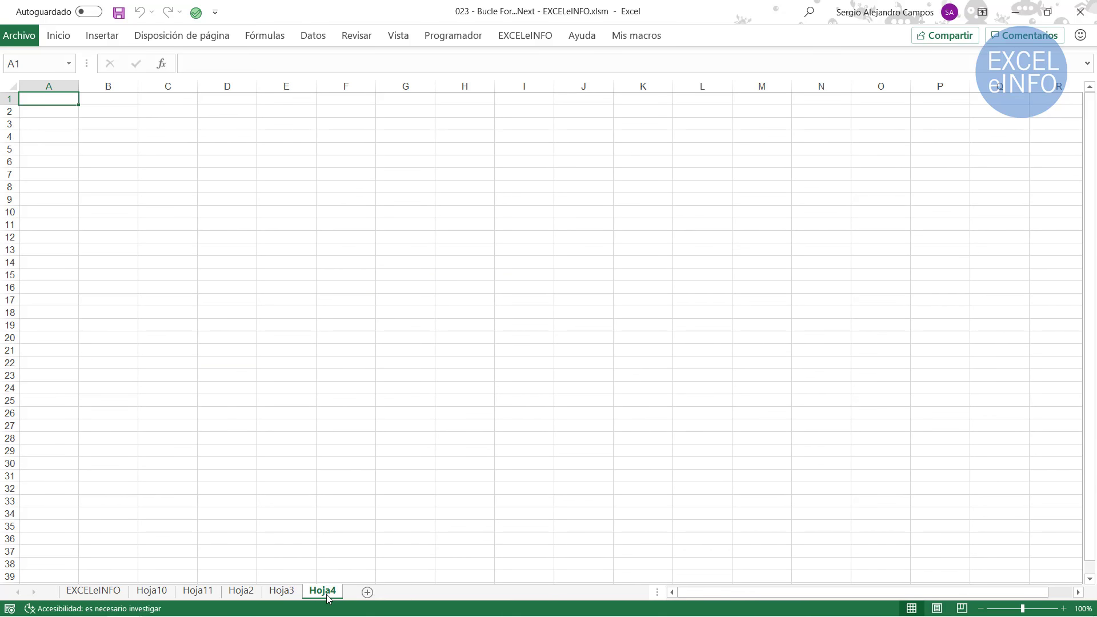
left_click(114, 592)
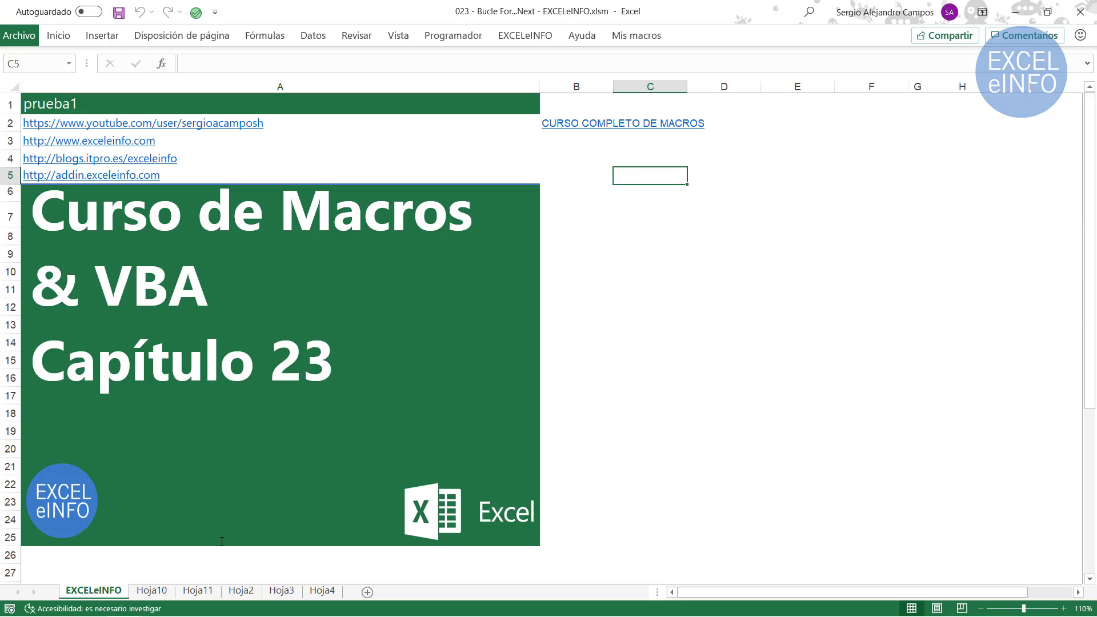
left_click(367, 592)
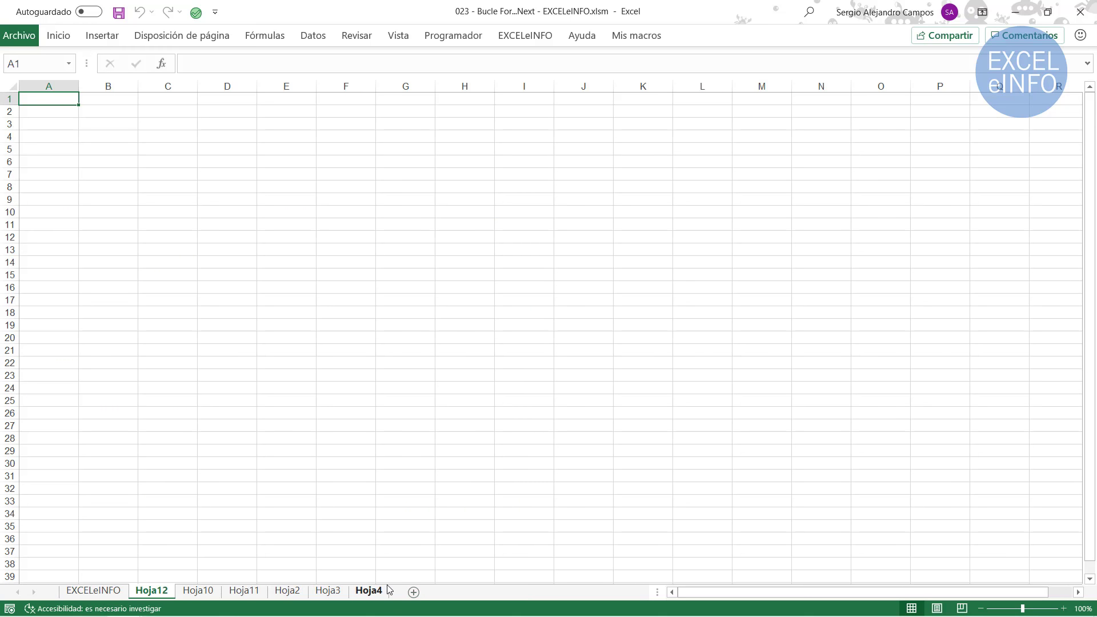
Move the Hoja12 tab to sit after Hoja11 and return to the VBA editor.
left_click_drag(150, 592, 80, 593)
left_click_drag(51, 104, 54, 208)
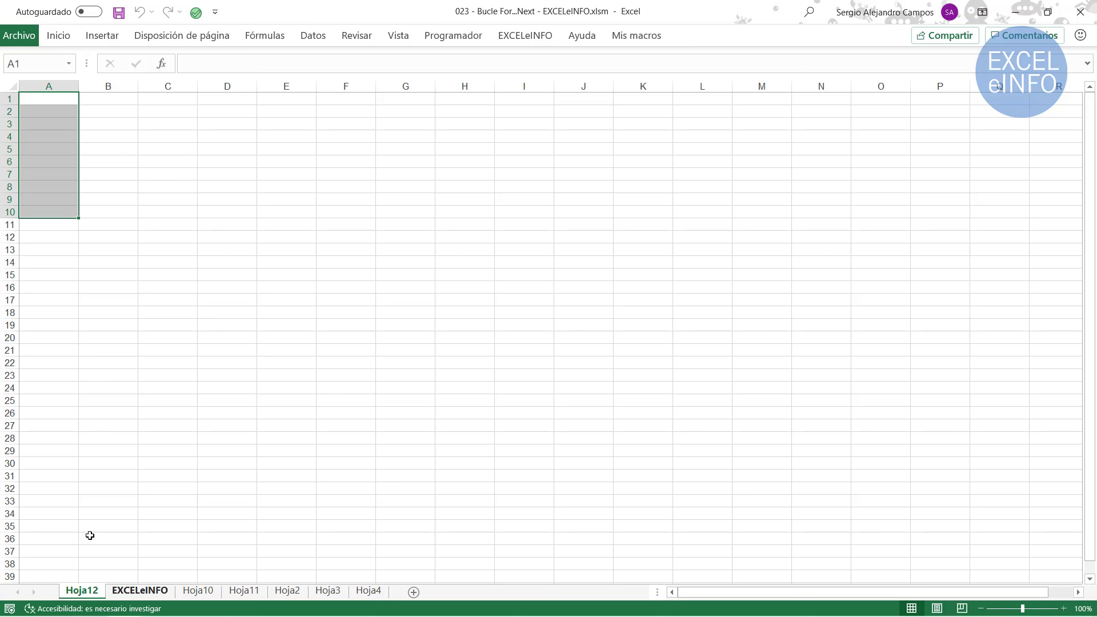
left_click(50, 99)
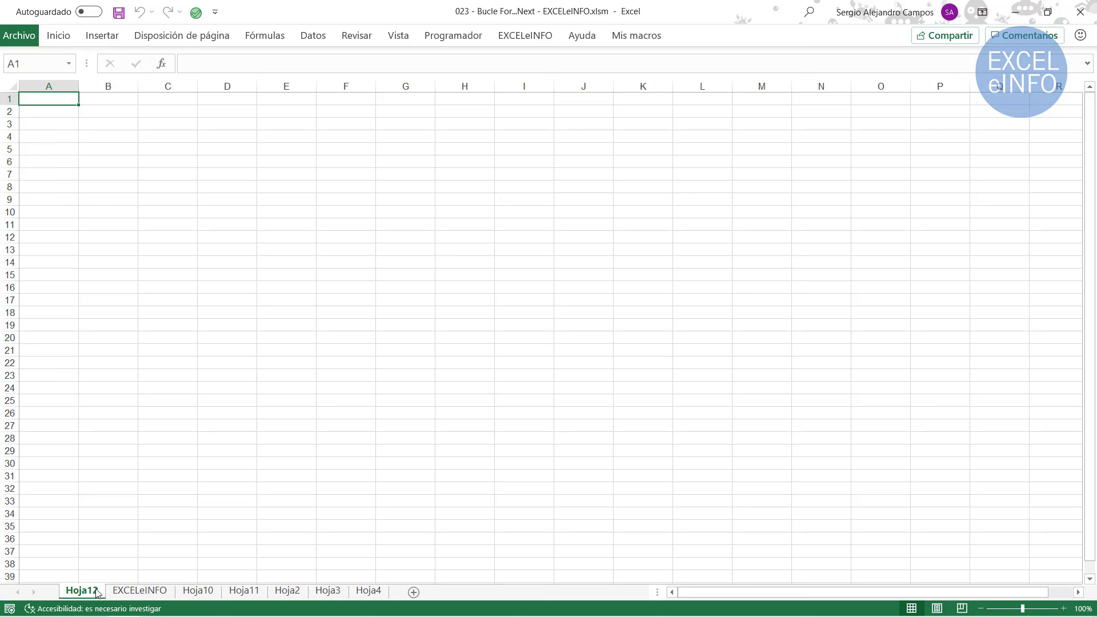
left_click_drag(142, 590, 269, 592)
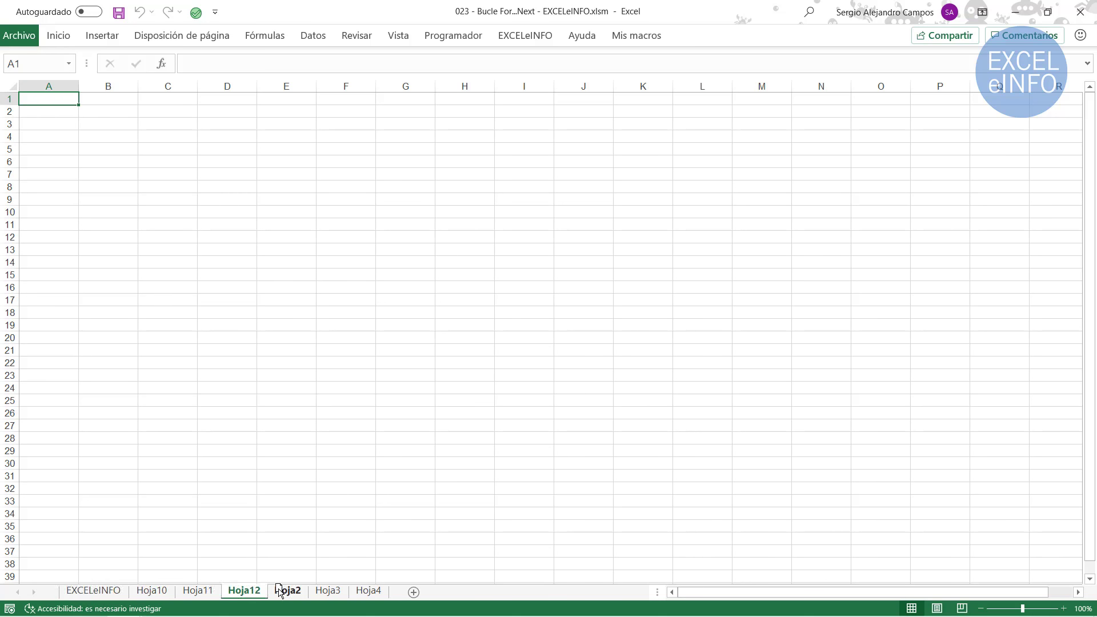
left_click(112, 592)
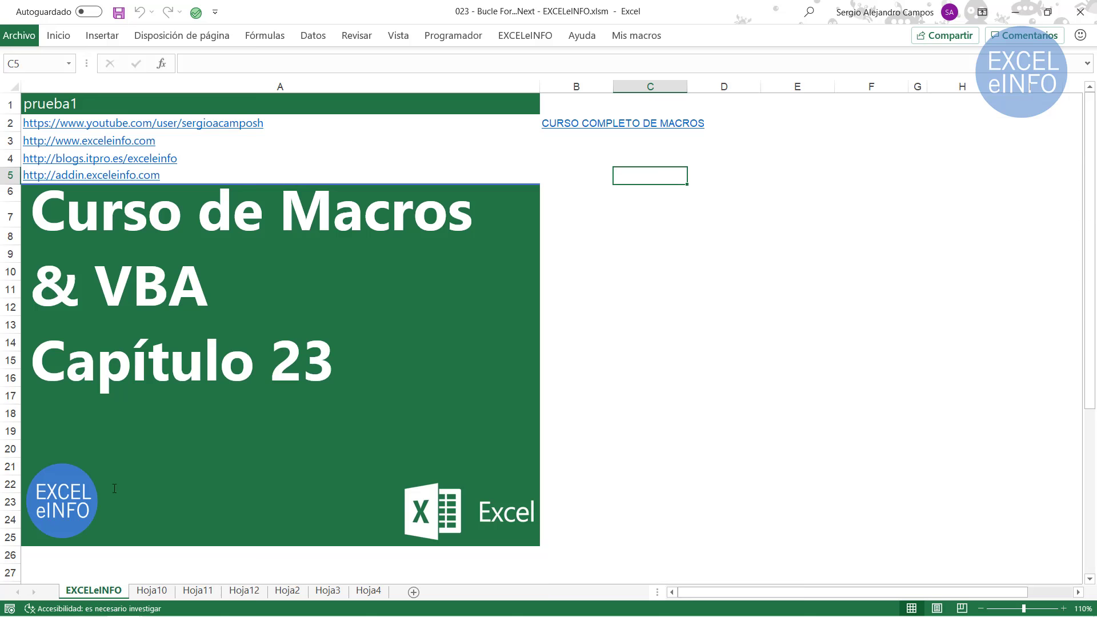
key("alt+F11")
Create Sub CrearIndice in procedure view with blank lines inside it.
left_click(142, 269)
type("Sub ")
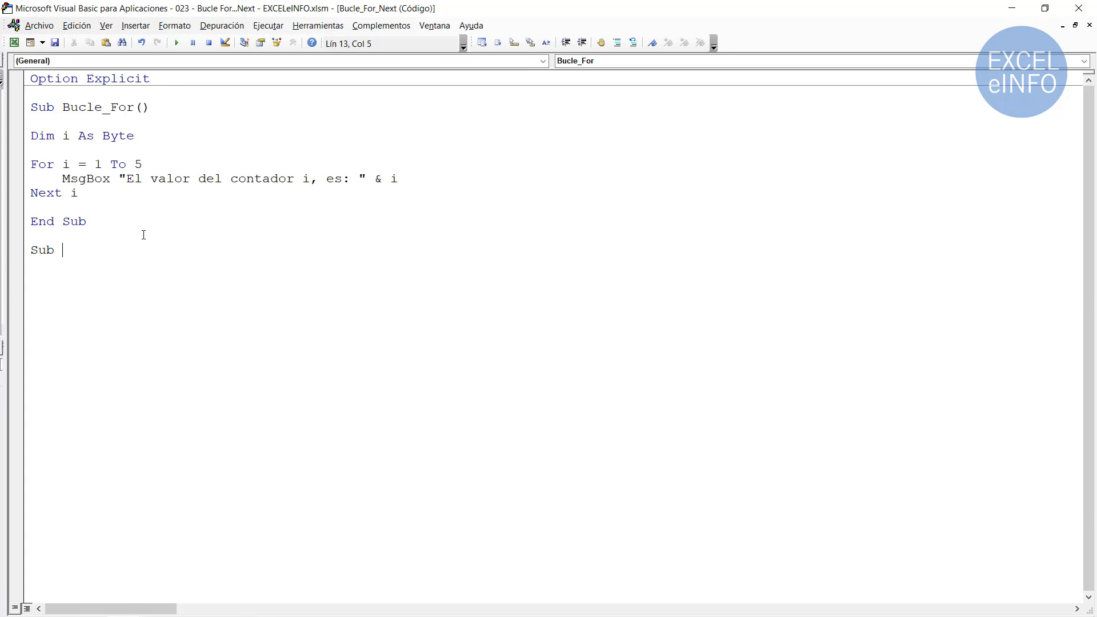
type("CrearI")
type("ndice")
key("Return")
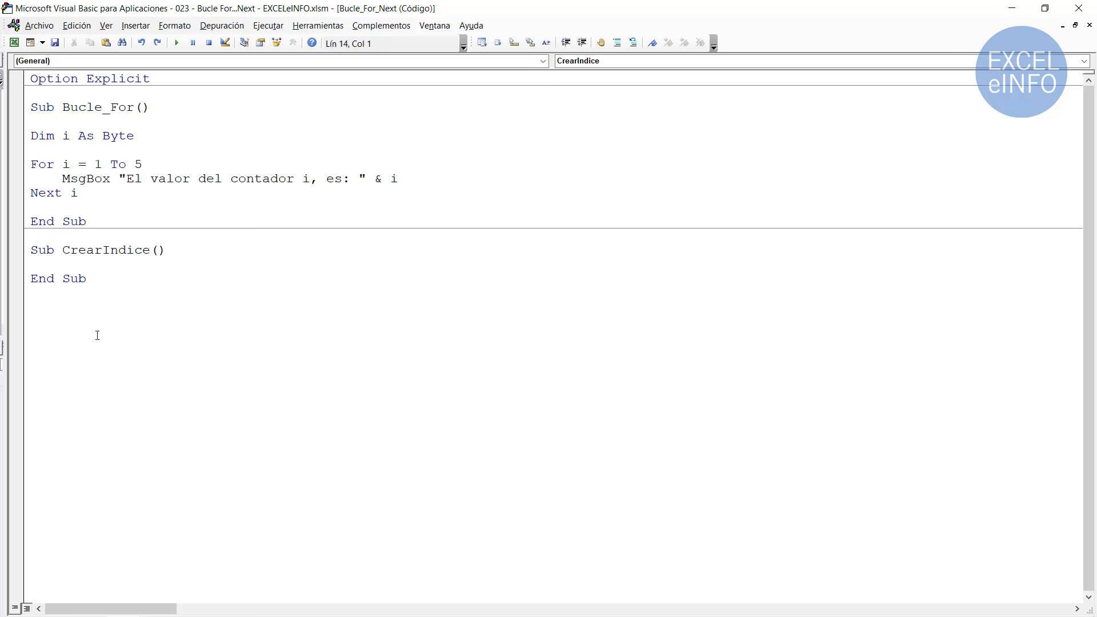
left_click(15, 610)
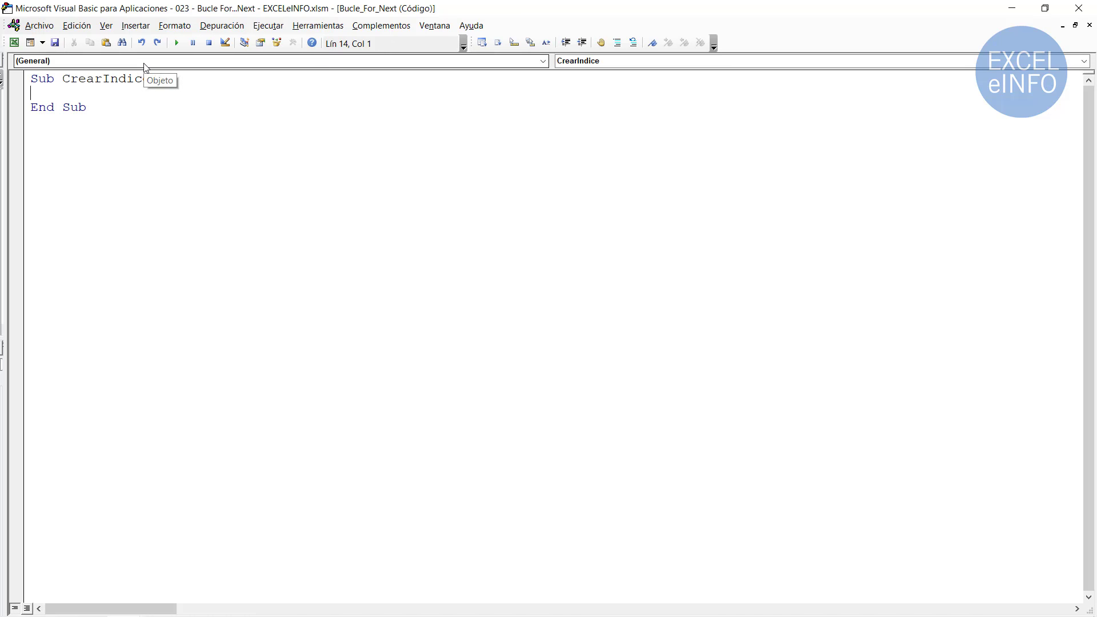
key("Return")
key("Up")
key("Return")
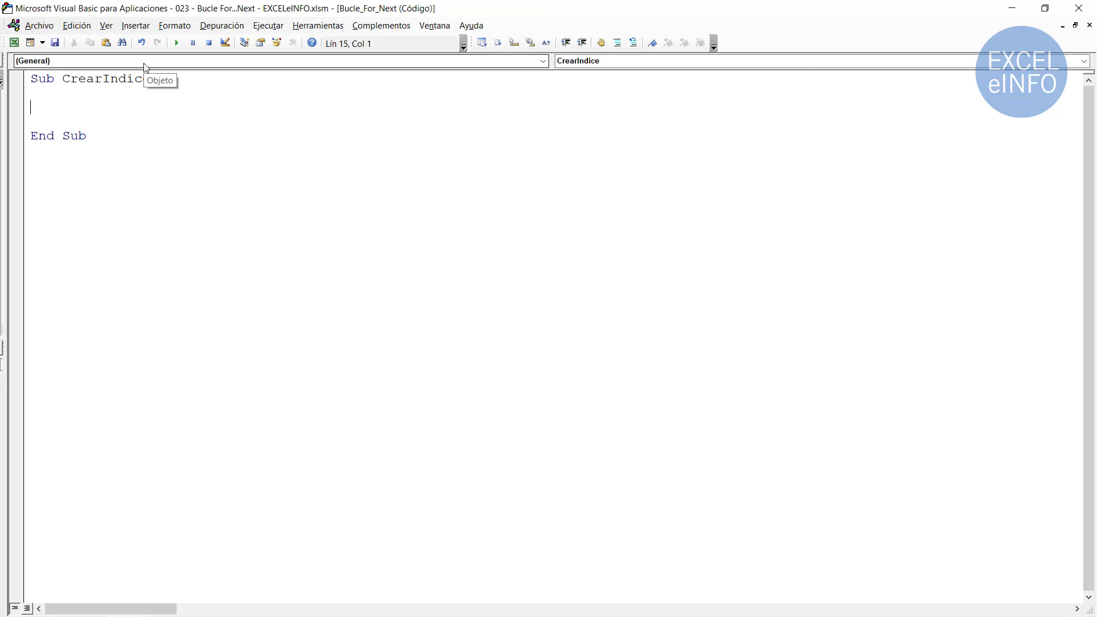
key("Up")
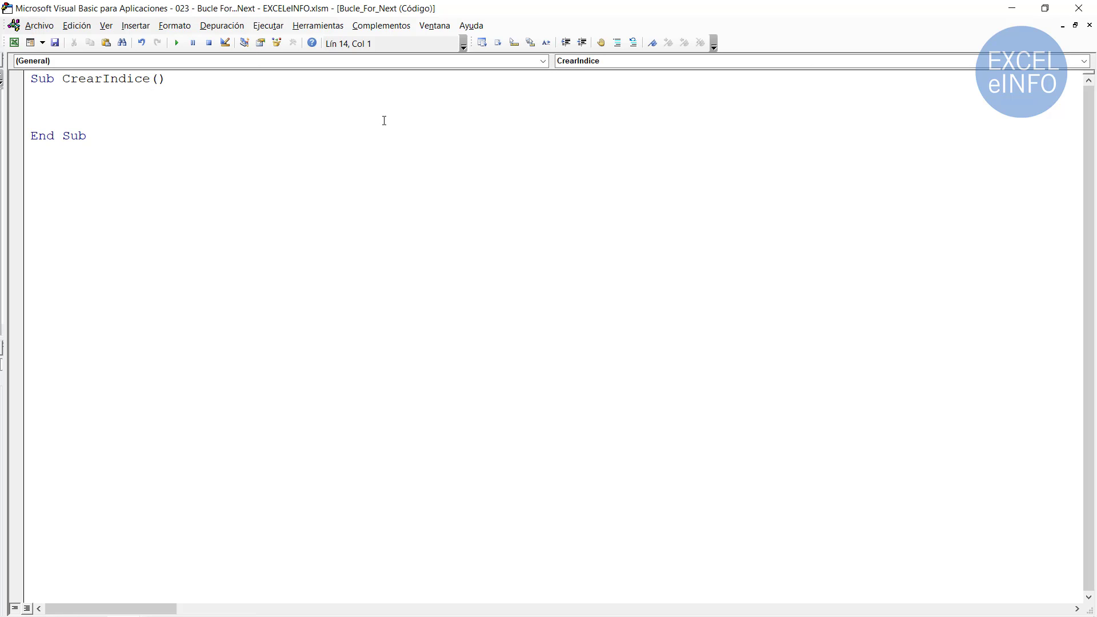
Declare Hoja As Worksheet, CantidadHojas As Integer and i As Integer.
type("Dim Hoja ")
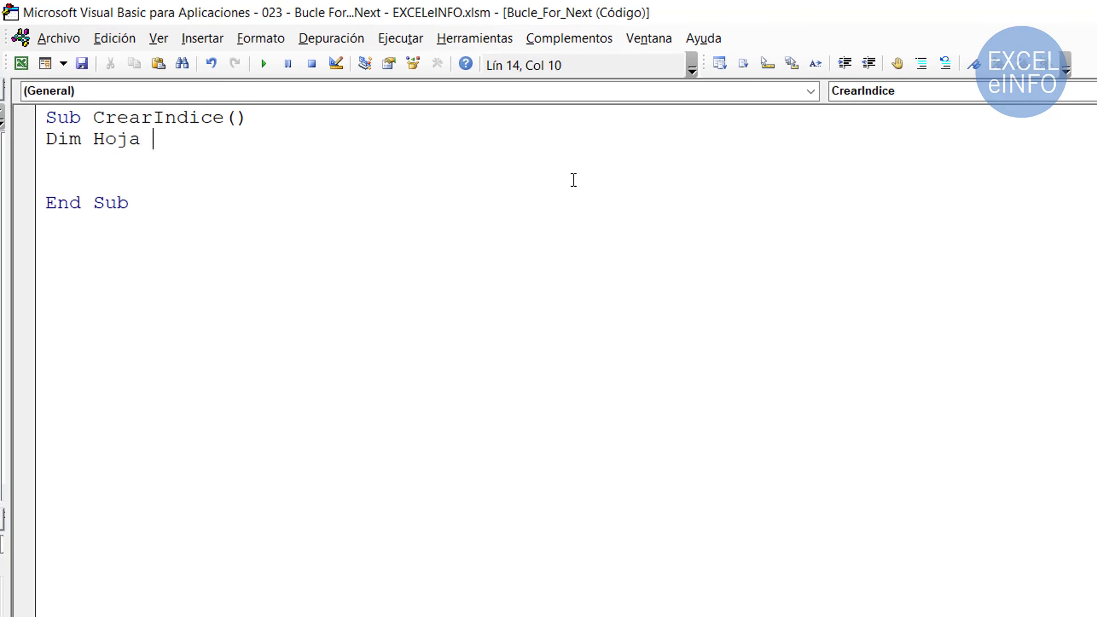
type("as wo")
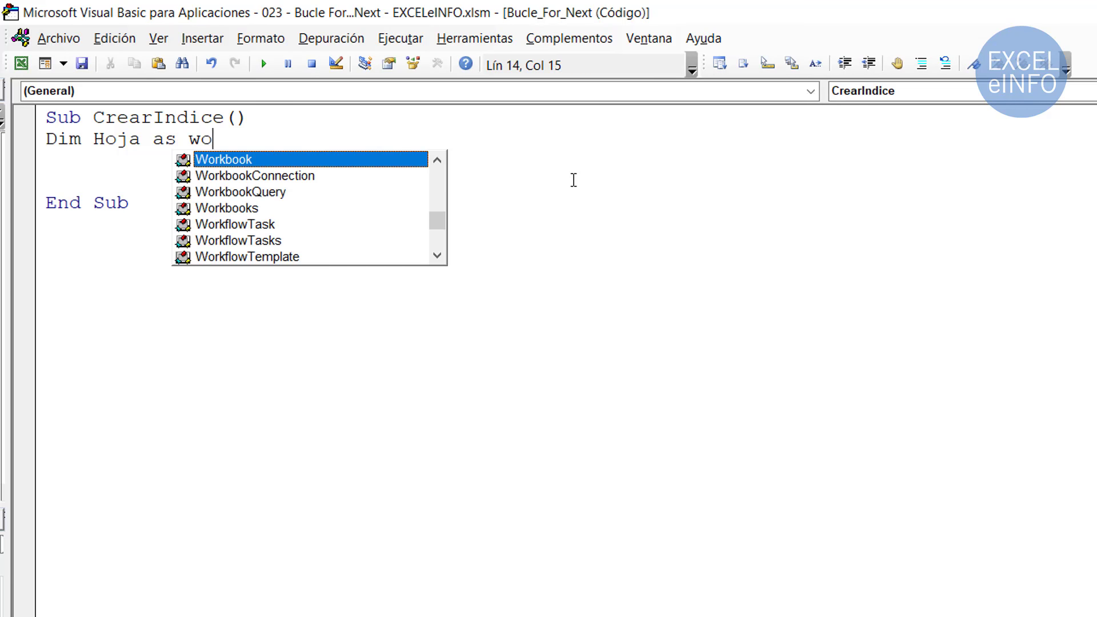
type("rk")
type("sh")
key("Tab")
key("Return")
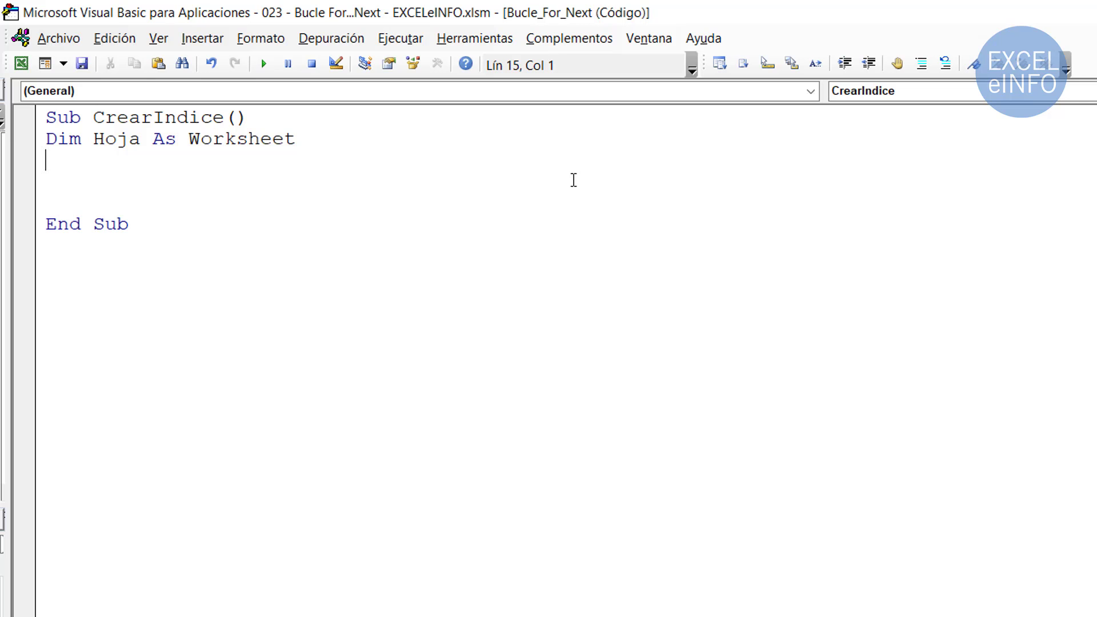
type("Dim ")
type("Cantidad")
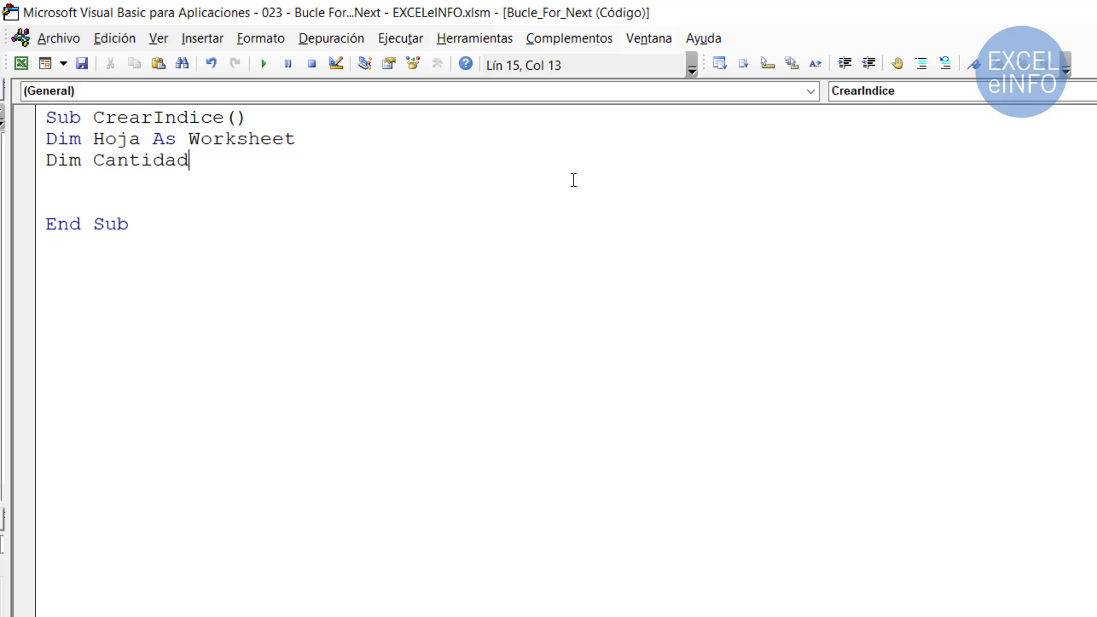
type("Hojas as ")
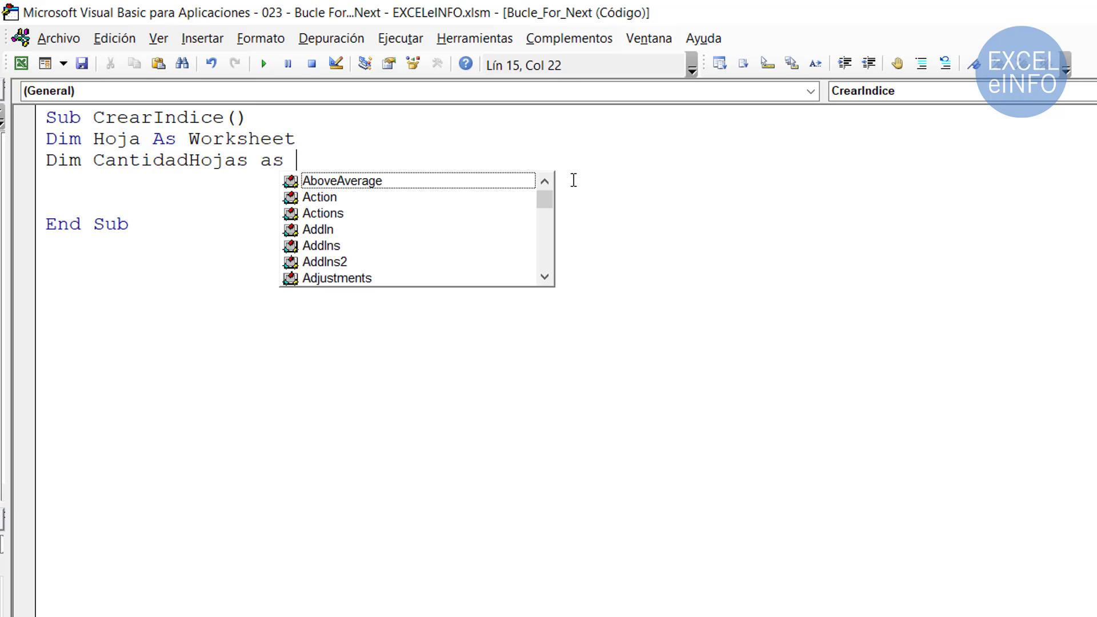
type("int")
key("Tab")
key("Return")
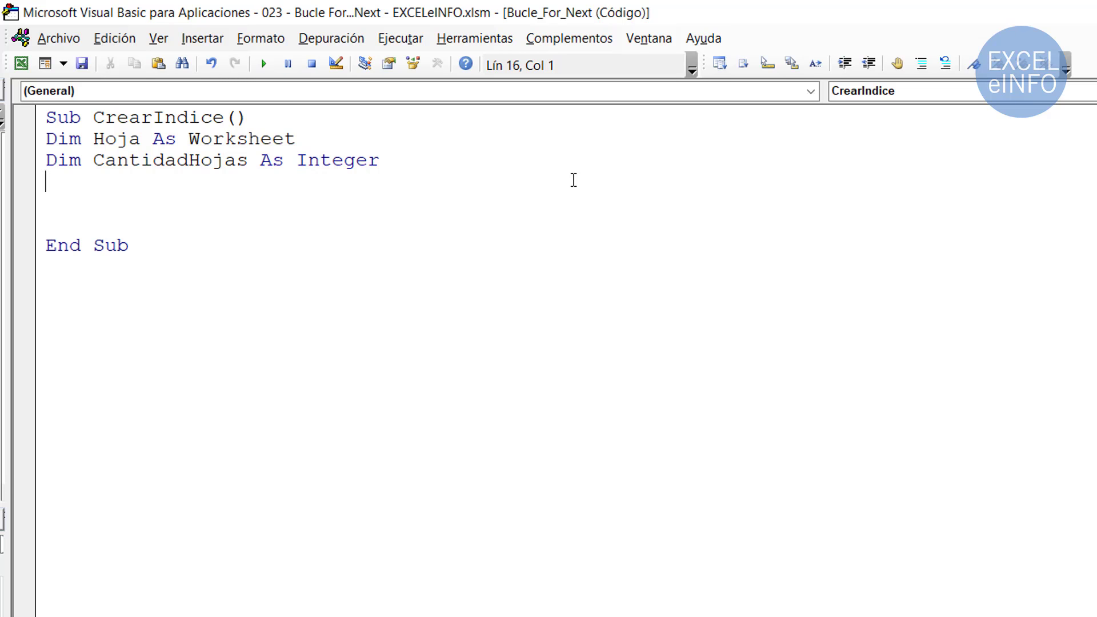
type("Dim ")
type("i")
type(" as in")
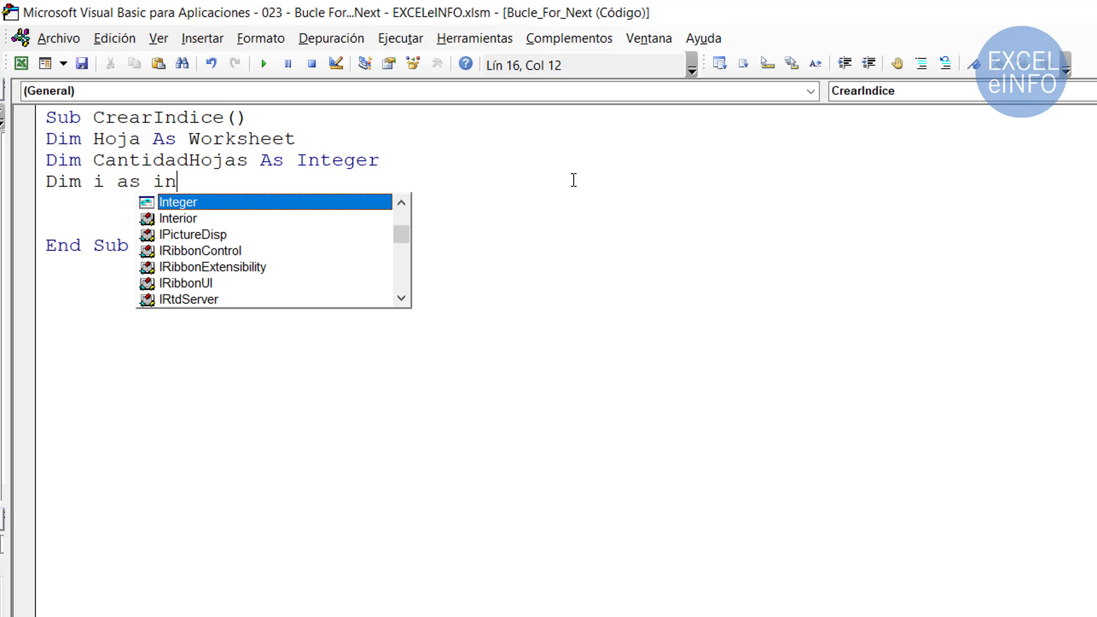
type("t")
key("Tab")
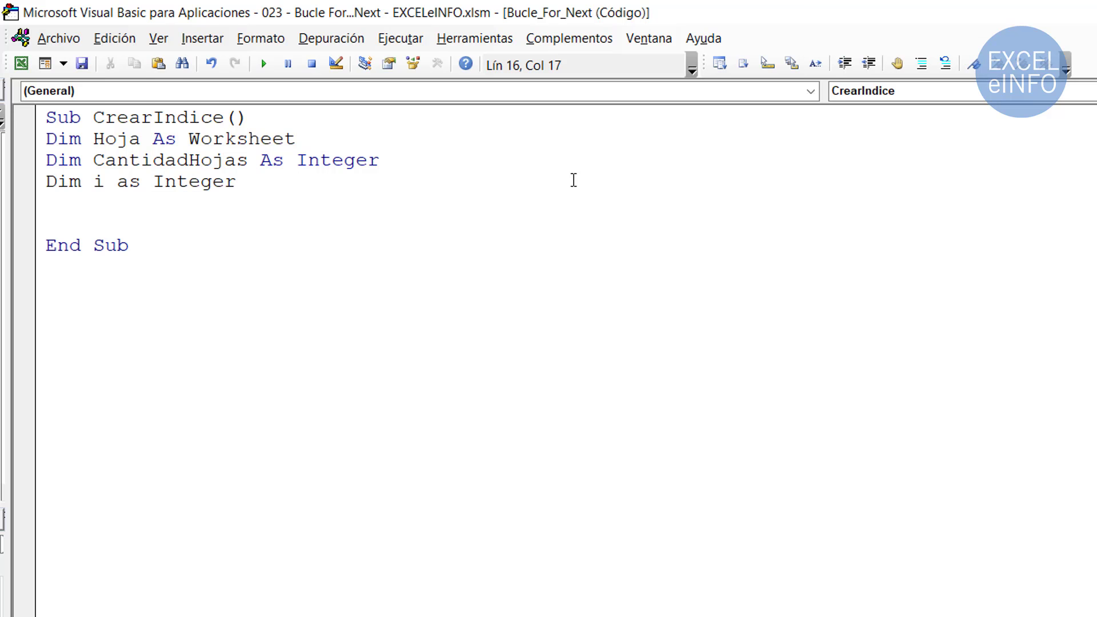
key("Return")
Declare Dim NuevoNombre, Resp and start a new line after the declarations.
type("Dim")
type(" NuevoN")
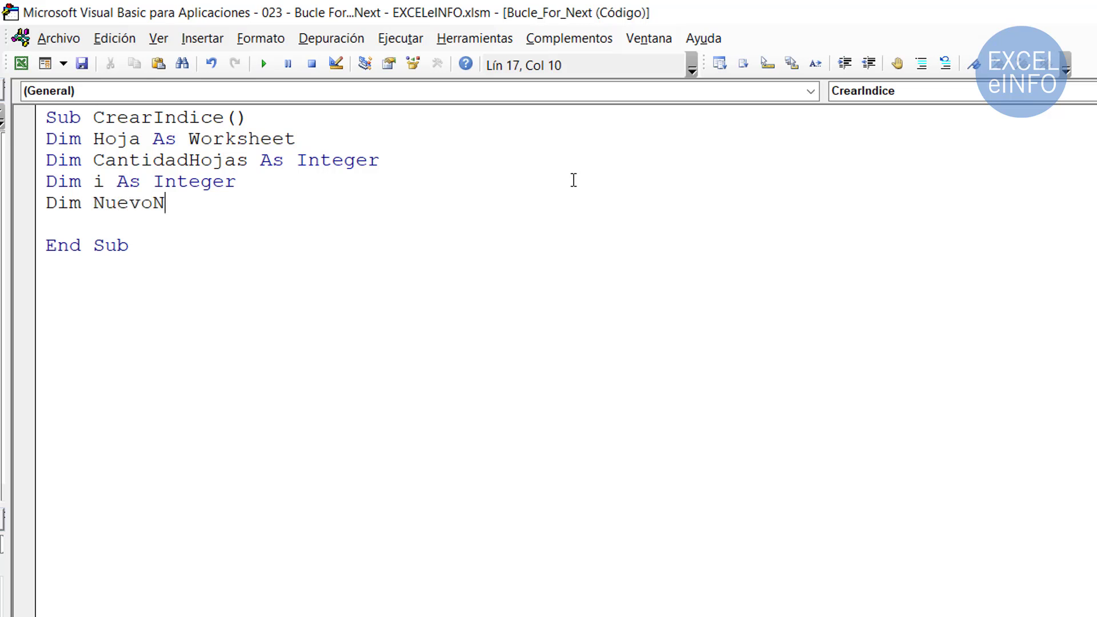
type("ombre, ")
type("Resp")
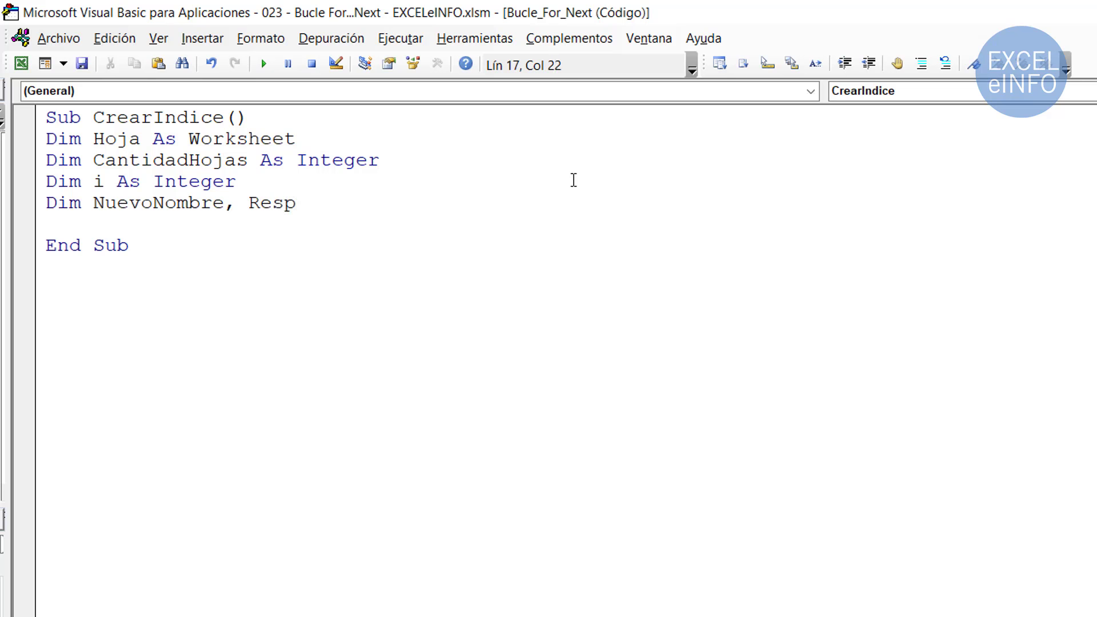
key("shift+Home")
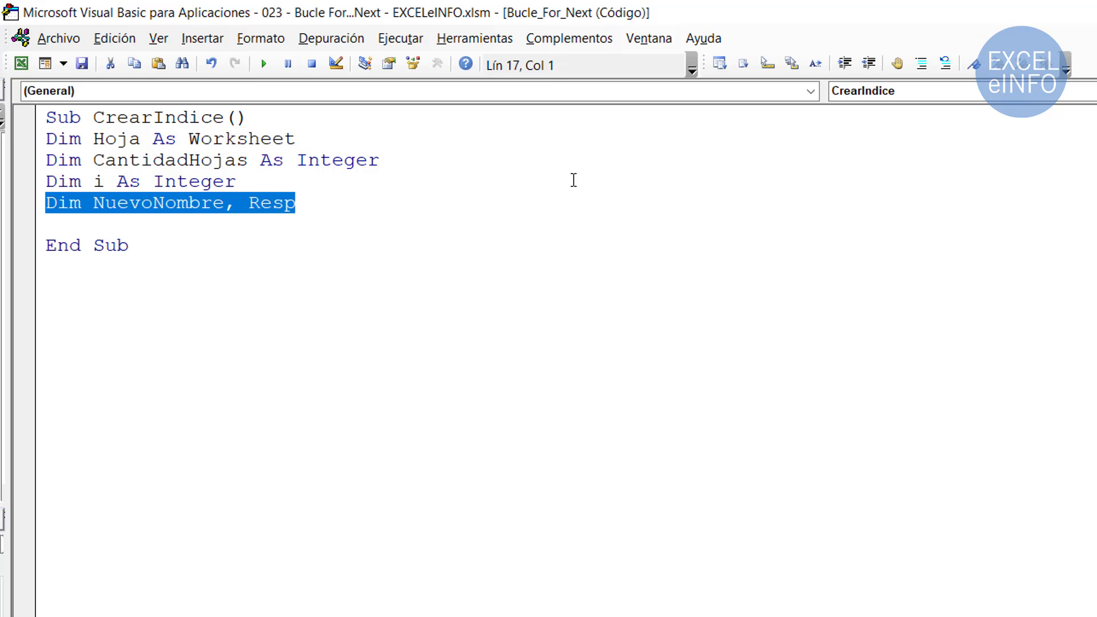
key("End")
key("Return")
key("Return")
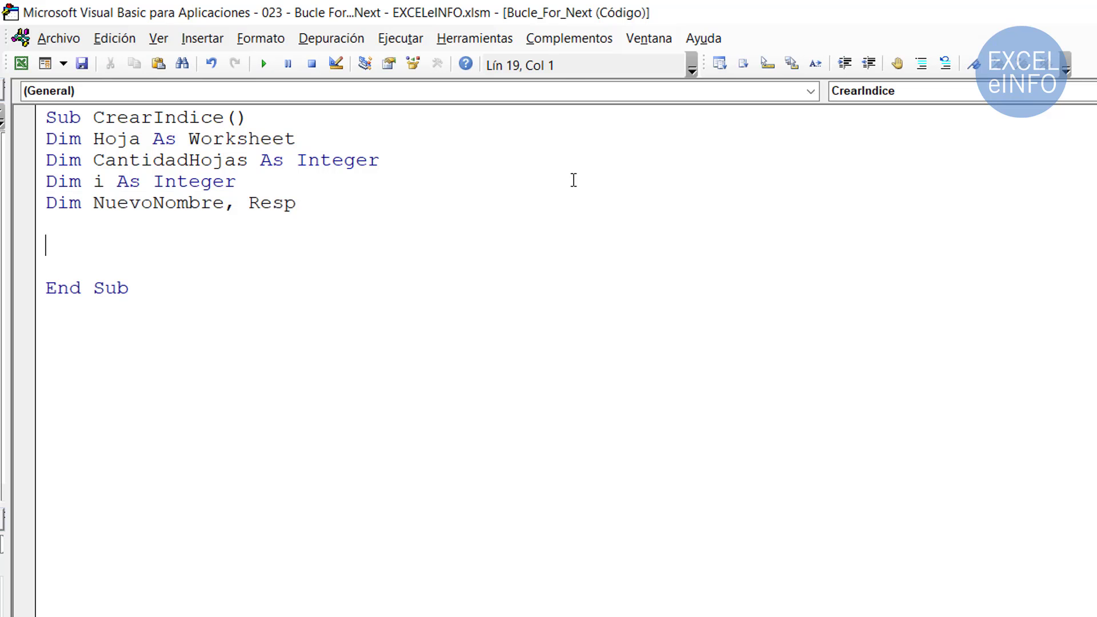
Write the statement ThisWorkbook.Sheets.Add Before:=Sheets(1) below the declarations.
key("alt+Tab")
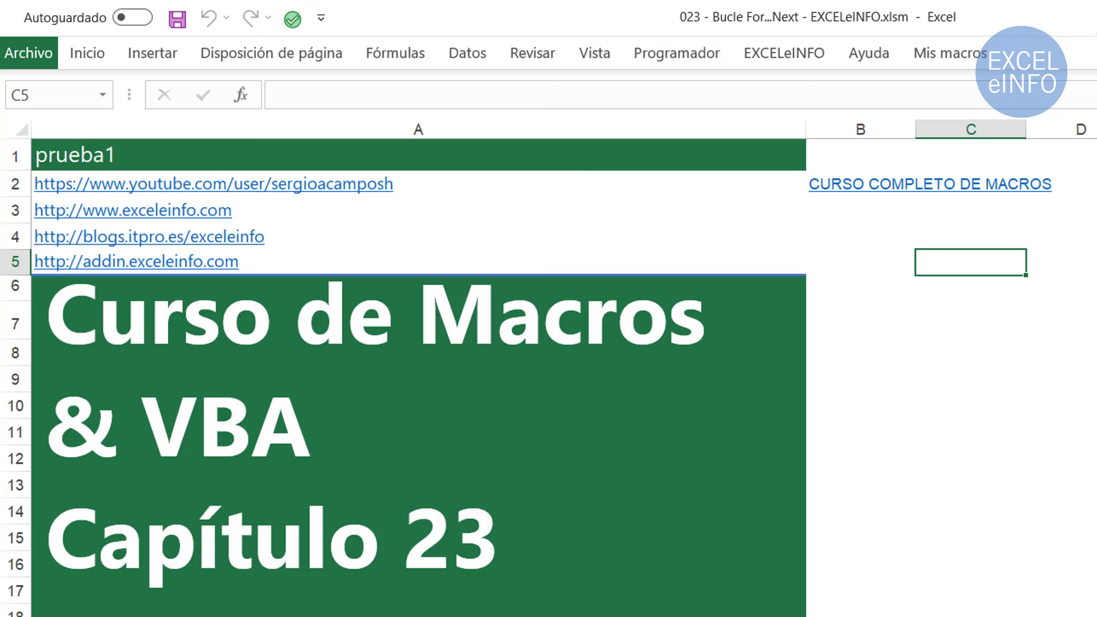
key("alt+Tab")
type("this")
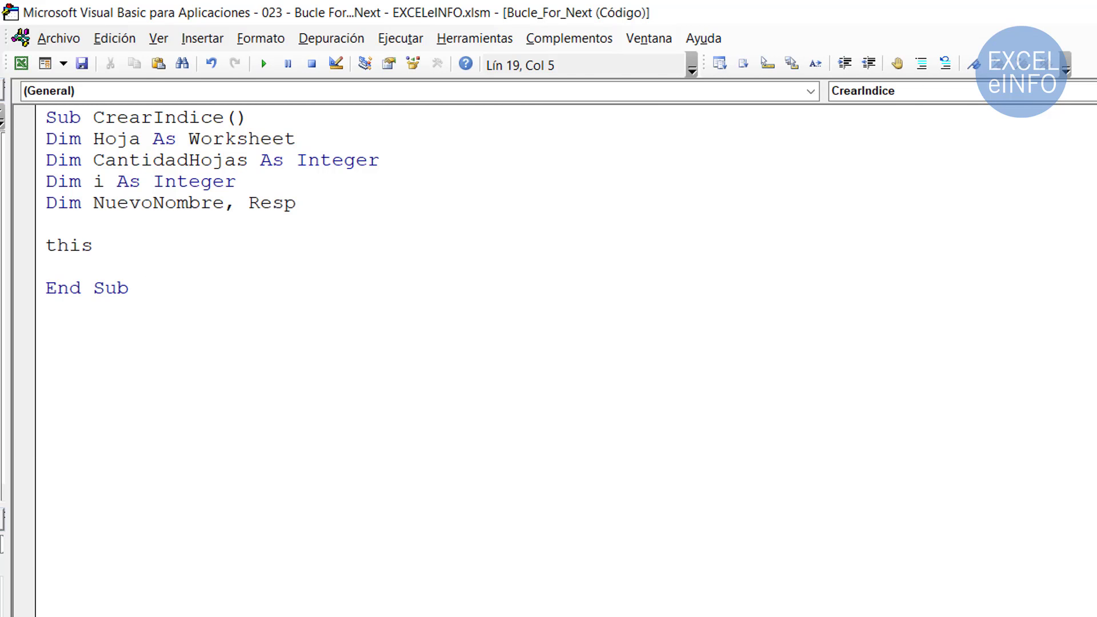
type("workbb")
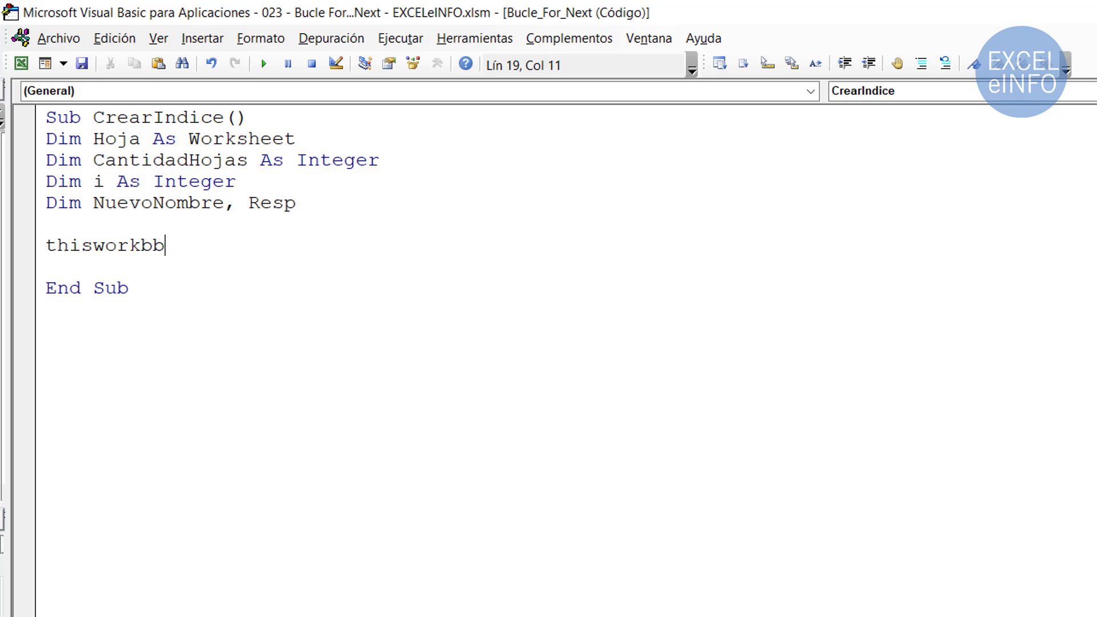
type("oo")
key("BackSpace")
key("BackSpace")
key("BackSpace")
type("ook.")
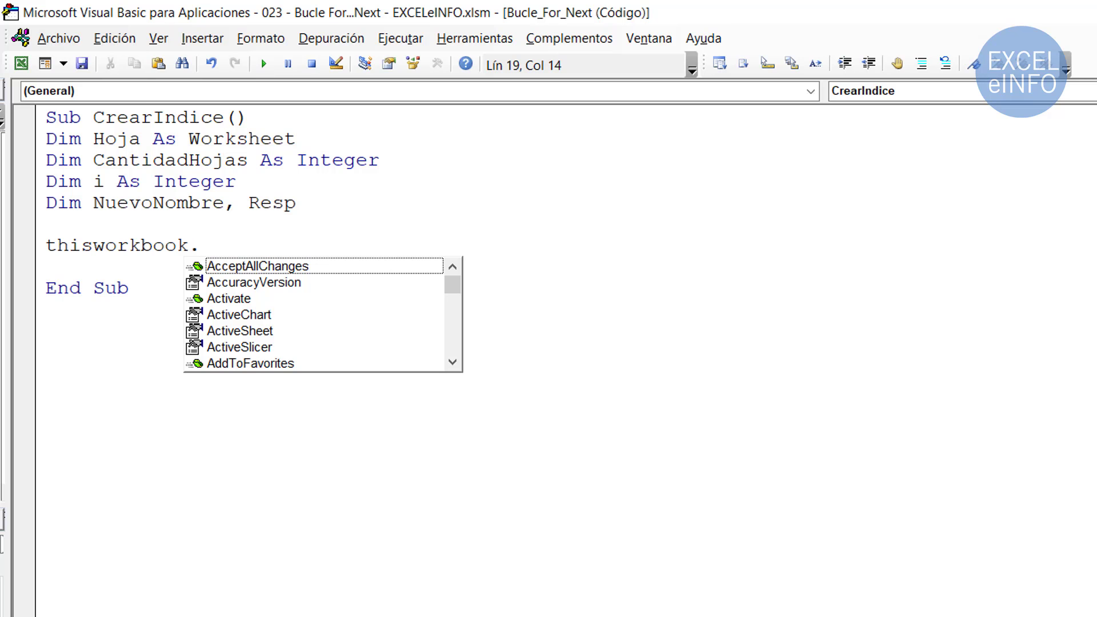
type("she")
key("Tab")
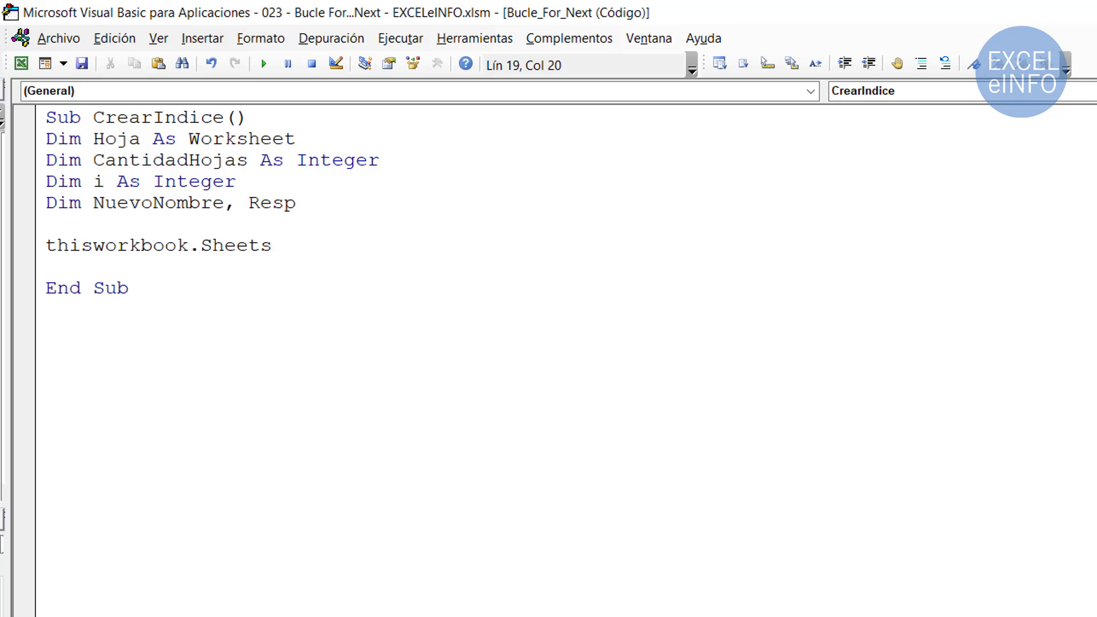
type(".")
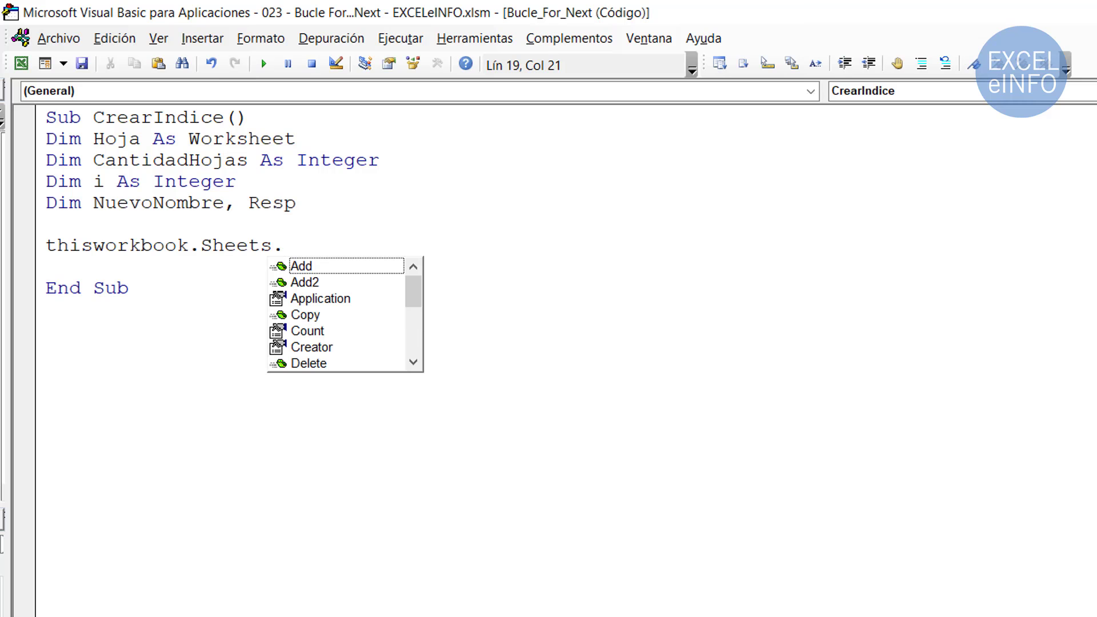
type("a")
key("Tab")
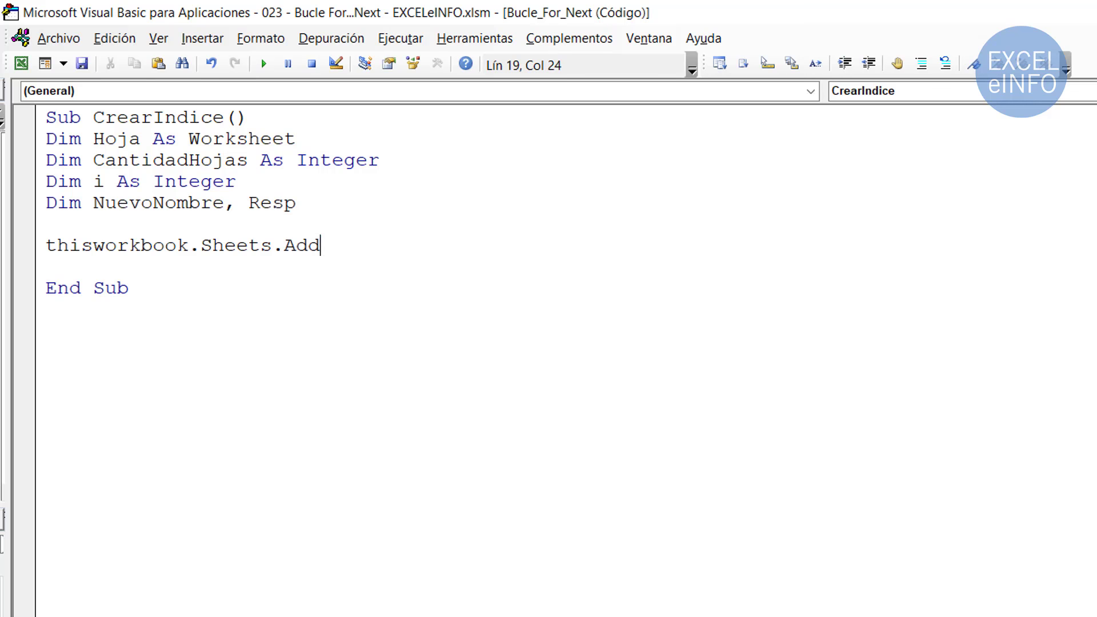
type(" Before")
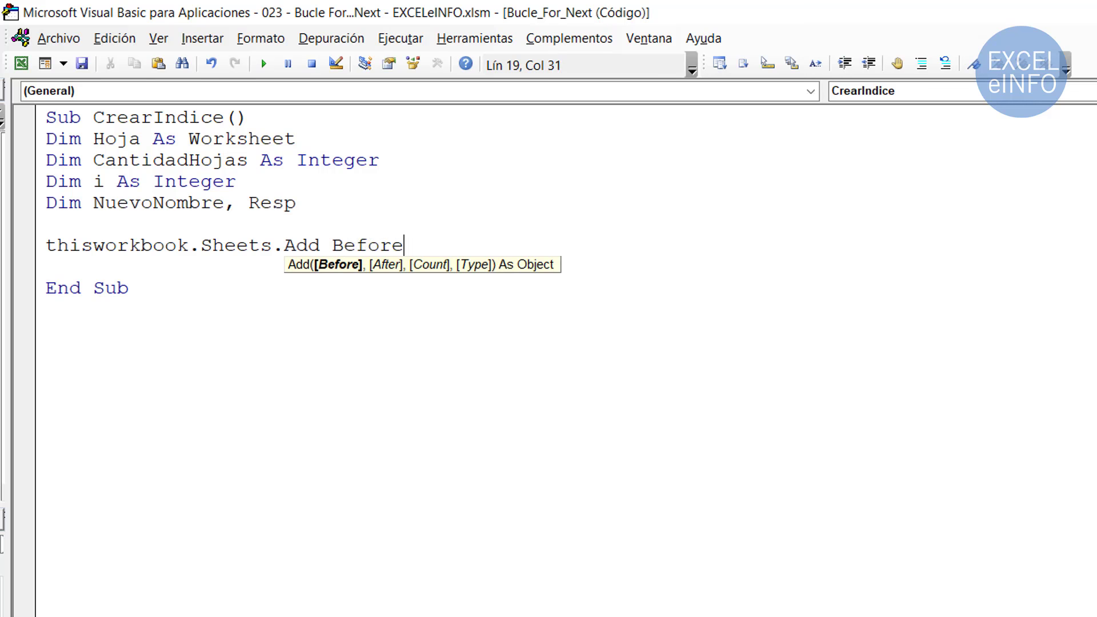
type(":")
type("=Sahee")
key("BackSpace")
key("BackSpace")
key("BackSpace")
type("heets(1)")
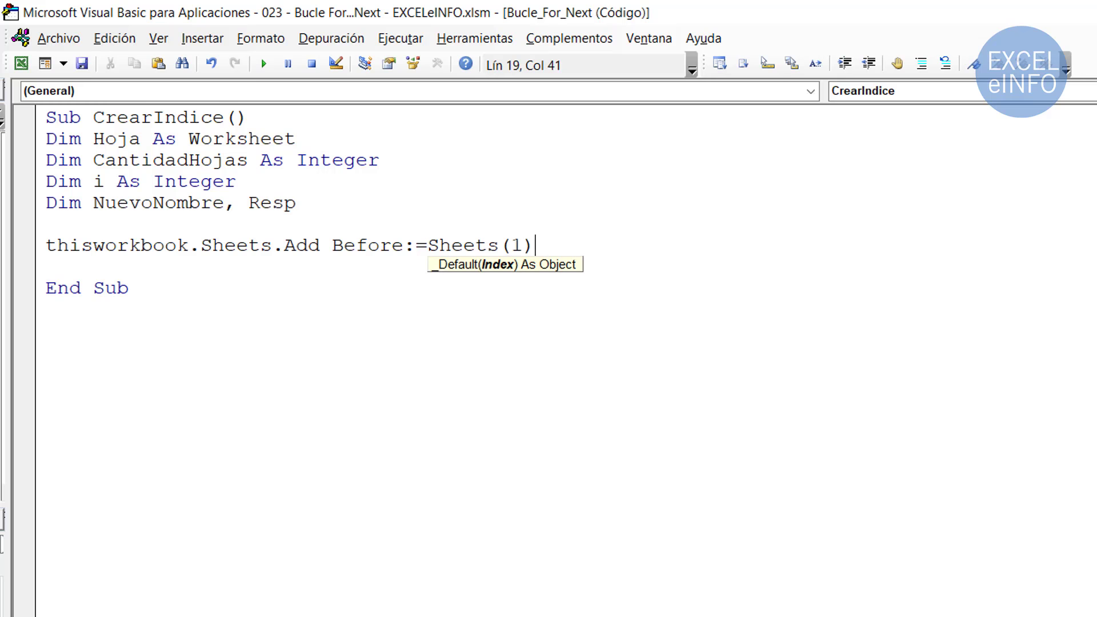
key("Return")
Highlight the Add method and the Before:=Sheets(1) argument, then leave a blank line before End Sub.
key("Up")
key("ctrl+Right")
key("Right")
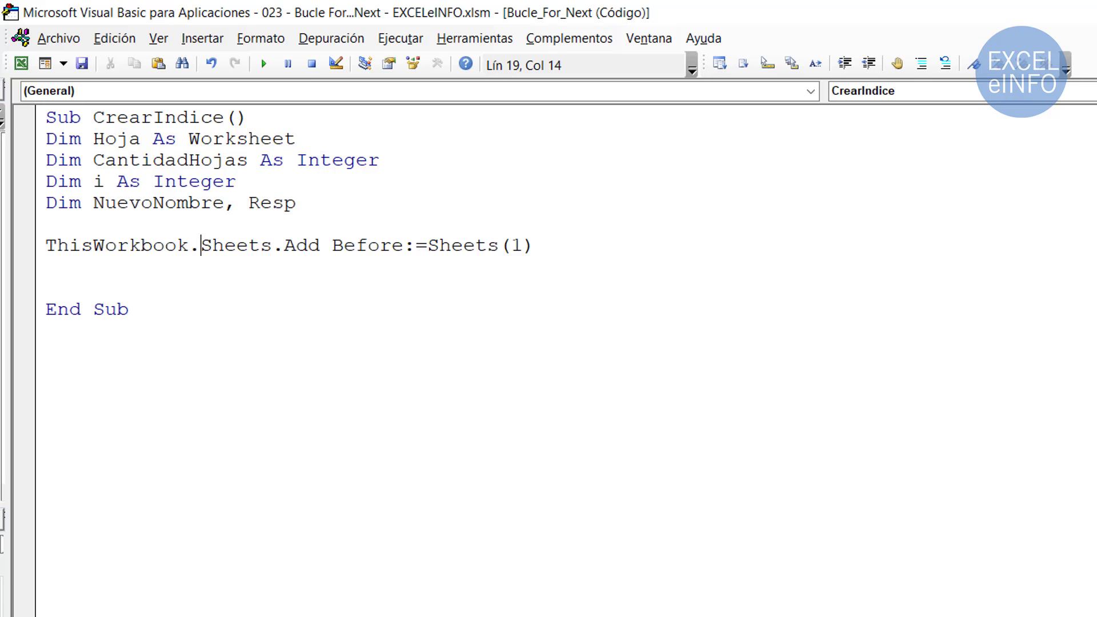
key("Right")
key("Right")
key("Right")
key("Right")
key("Right")
key("shift+Right")
key("shift+Right")
key("shift+Right")
key("ctrl+Right")
key("shift+End")
key("alt+Tab")
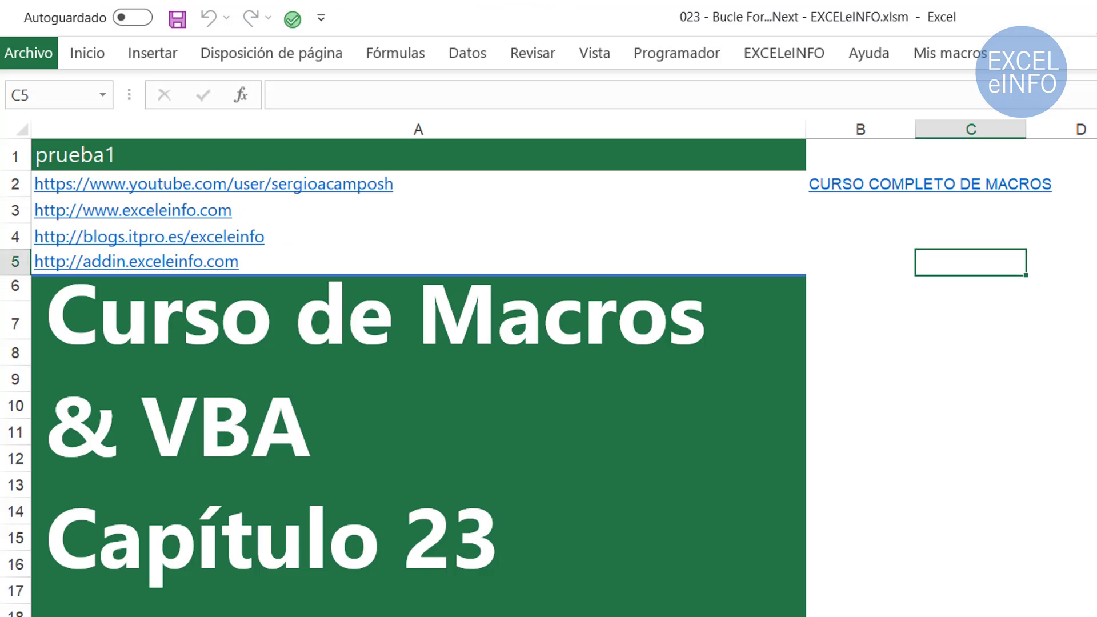
key("alt+Tab")
key("Left")
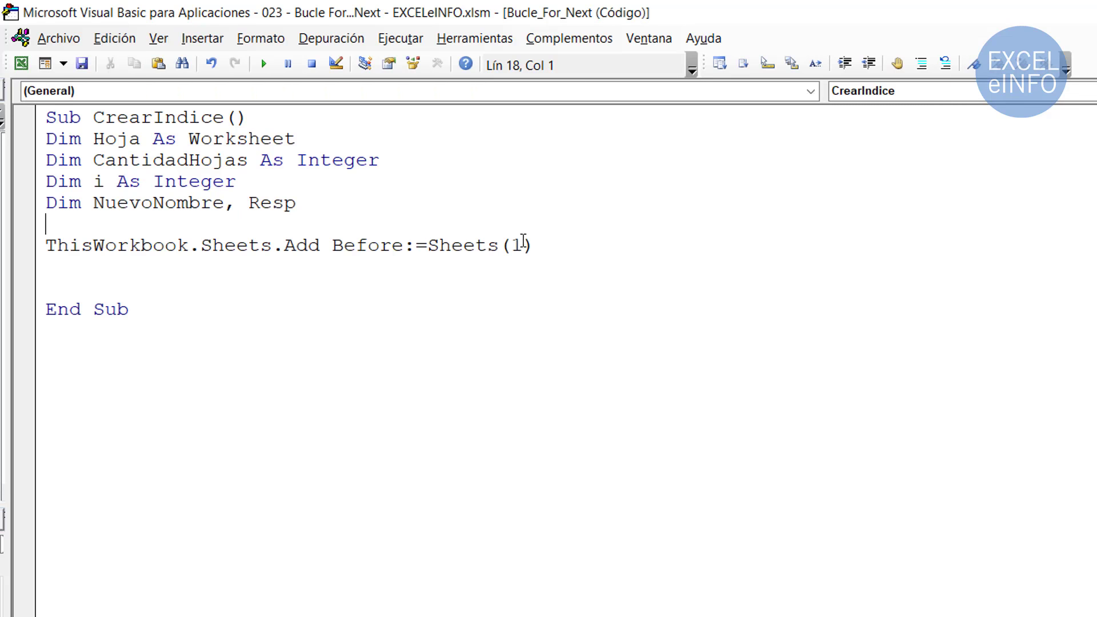
key("Down")
key("Return")
key("Up")
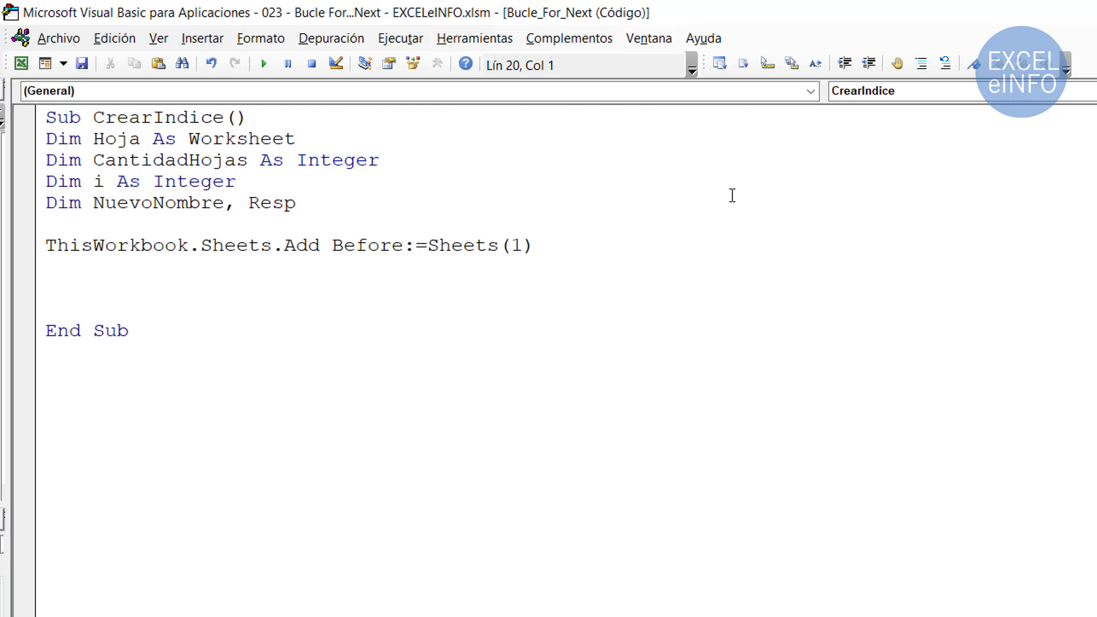
type("Set ")
type("Hoja ")
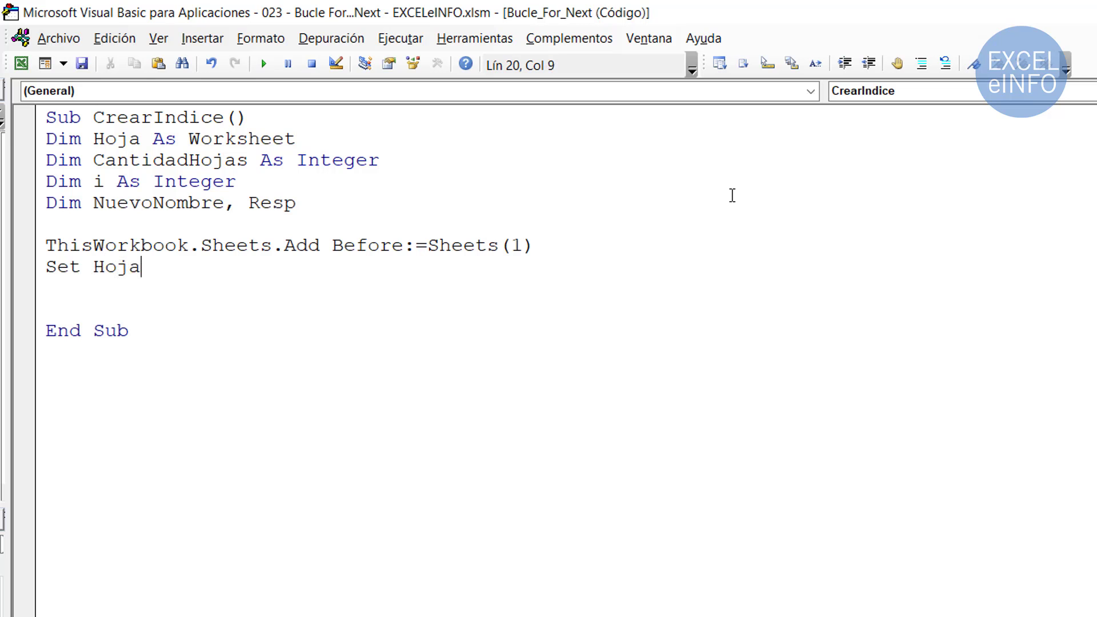
type("0")
key("BackSpace")
key("BackSpace")
type("= ")
type("application.a")
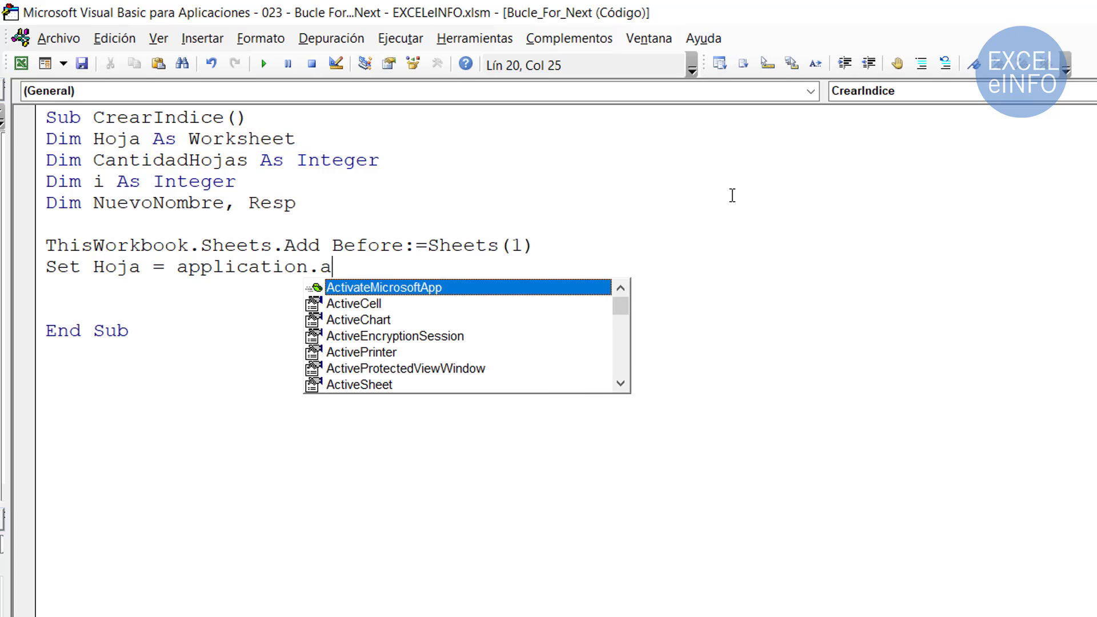
type("ctiveshe")
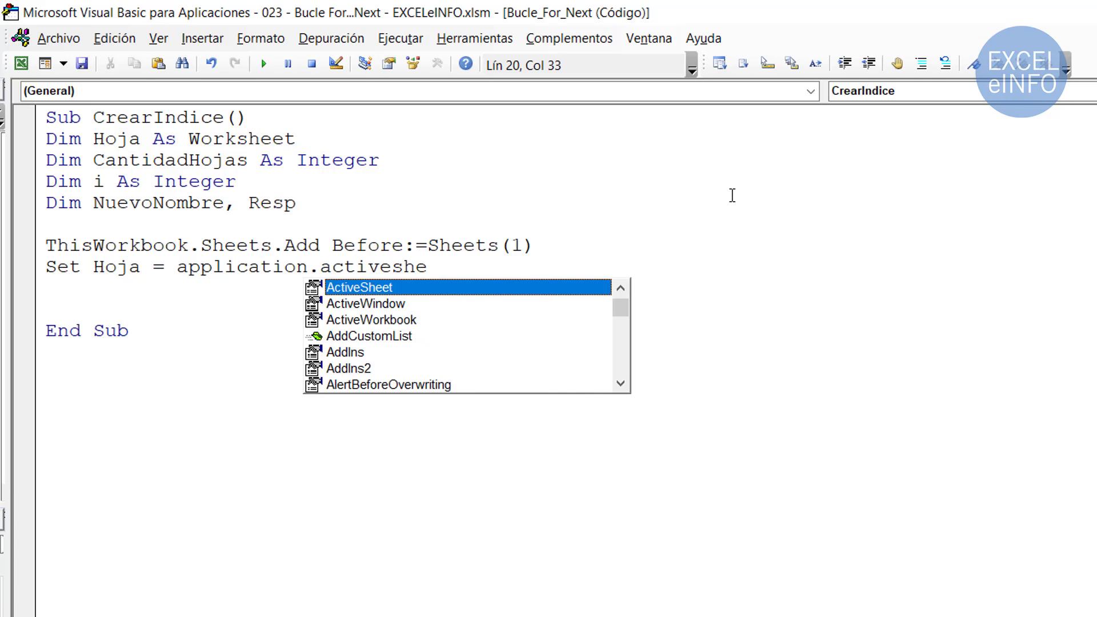
key("Tab")
key("Down")
key("Up")
key("shift+Right")
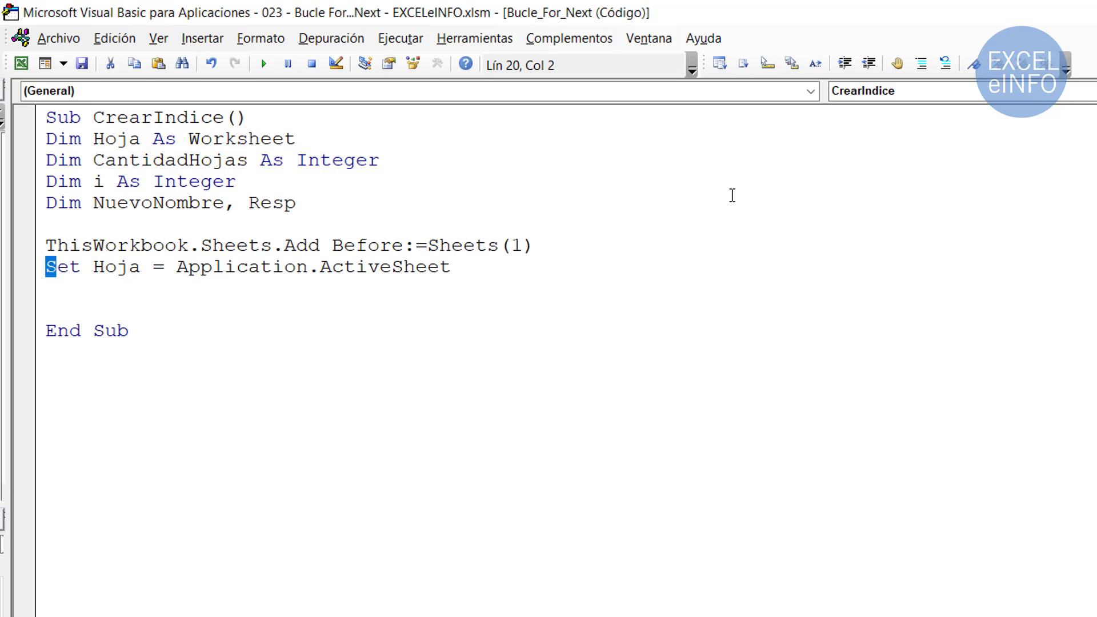
key("shift+Right")
key("shift+Right")
key("Right")
key("Right")
key("End")
key("ctrl+shift+Left")
key("ctrl+shift+Left")
key("ctrl+shift+Left")
key("Left")
key("ctrl+Left")
key("Left")
key("ctrl+shift+Left")
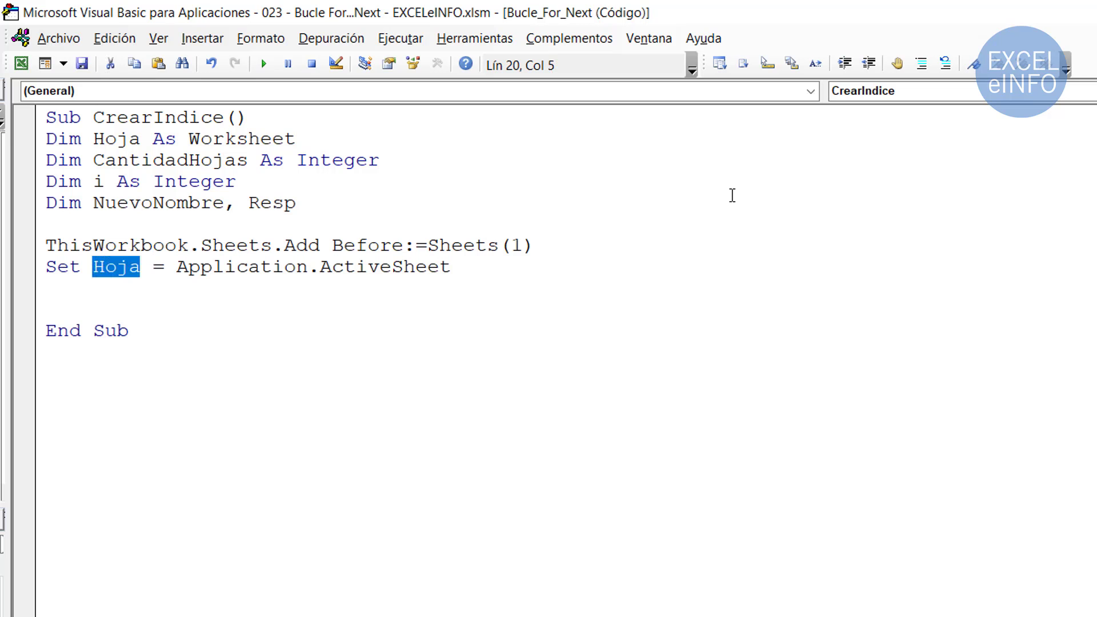
left_click(529, 266)
key("shift+Left")
key("shift+Left")
key("shift+Left")
key("shift+Left")
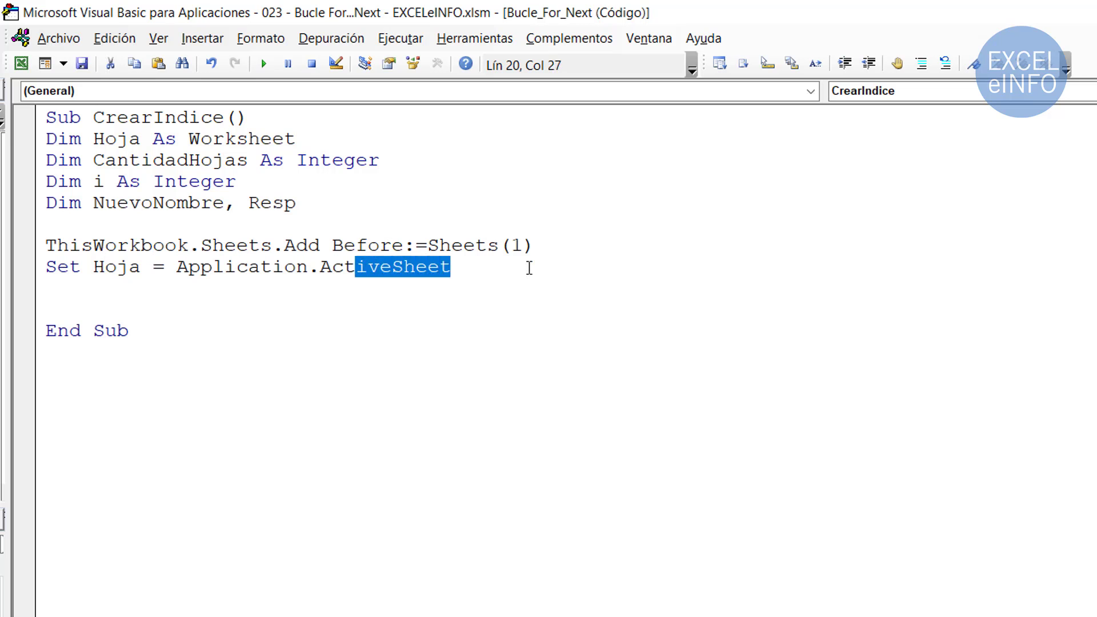
key("shift+Left")
key("shift+Left")
key("shift+Left")
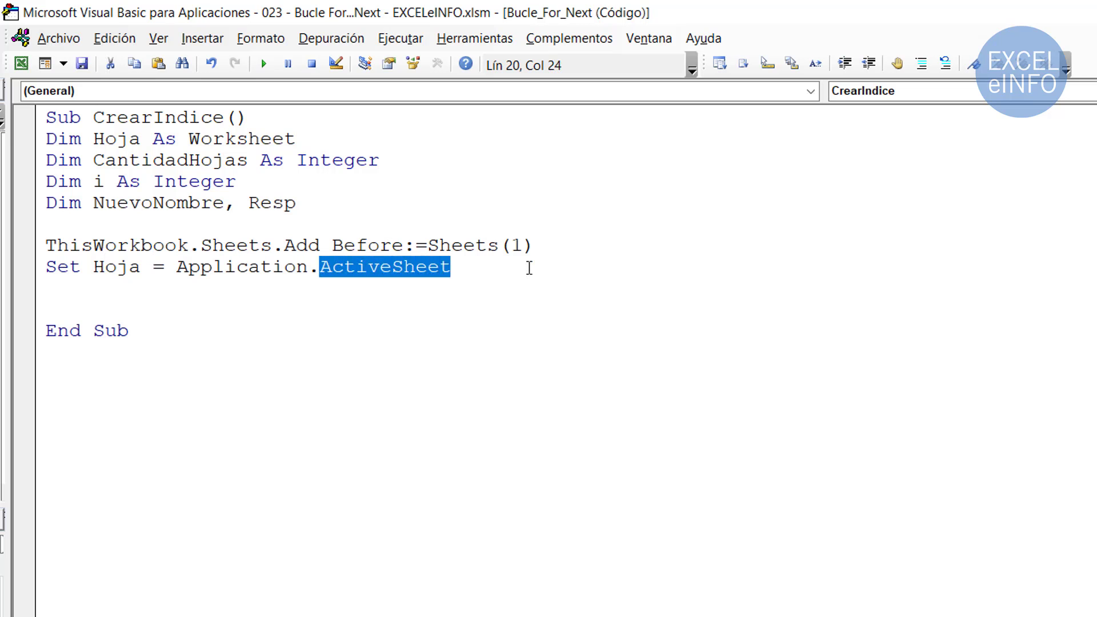
key("Up")
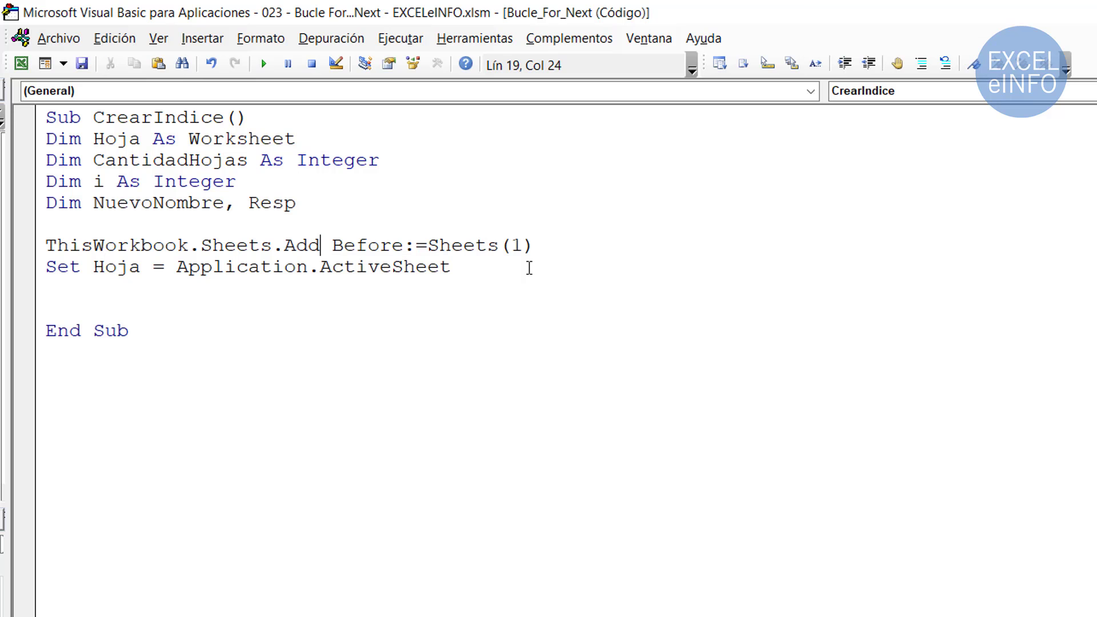
key("Home")
key("shift+End")
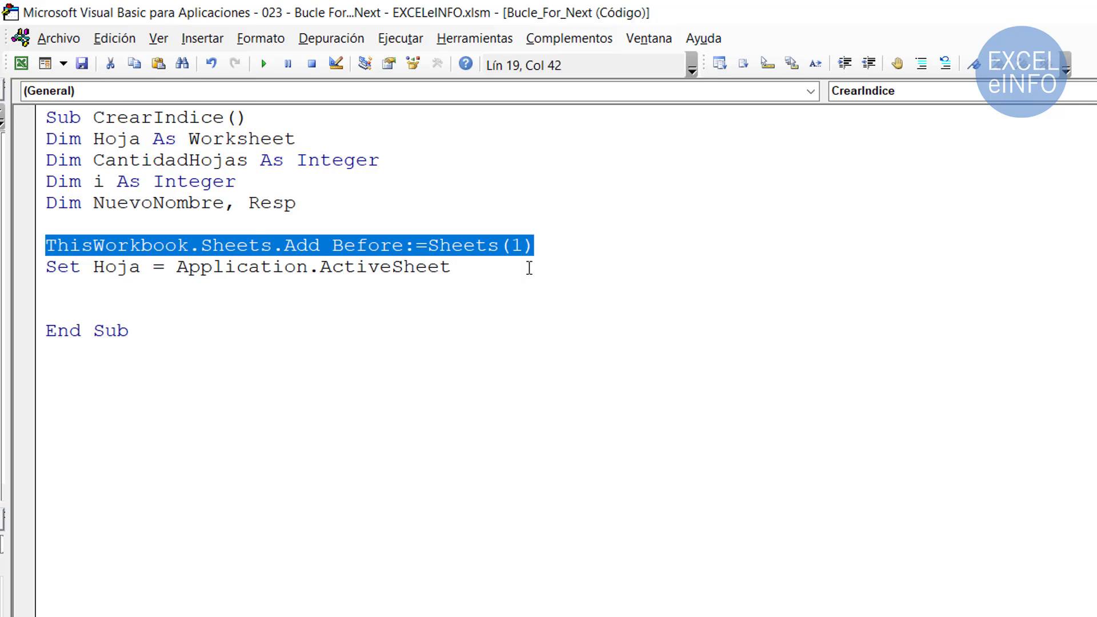
key("Down")
key("Down")
Open a With Hoja.Range("a1") block closed by End With.
key("Return")
type("Wit")
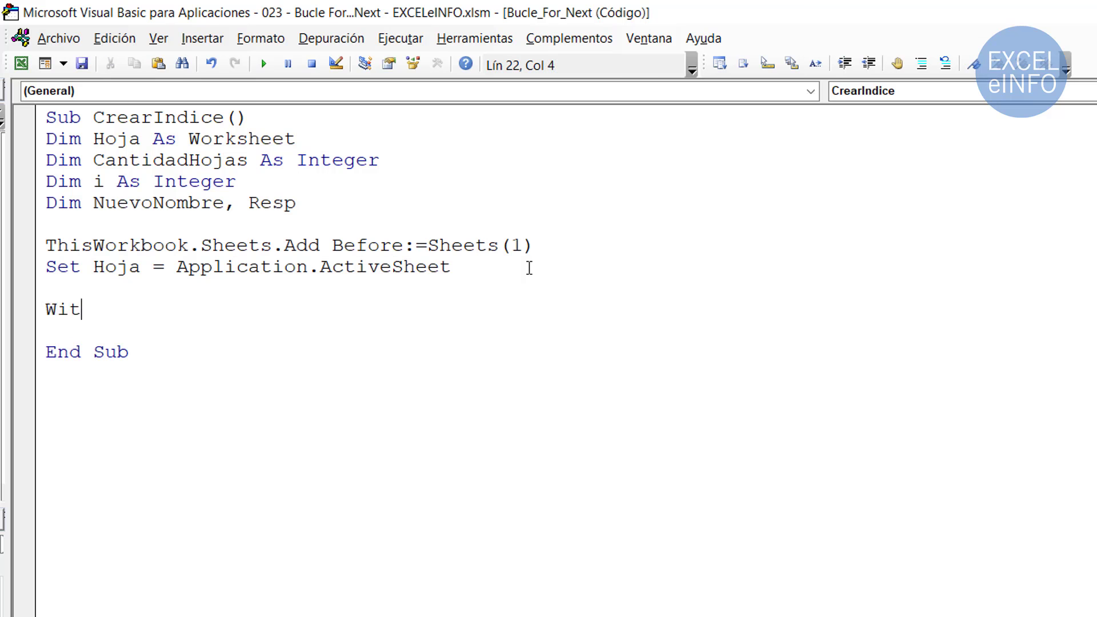
type("h ")
type("Hoja")
type(".RA")
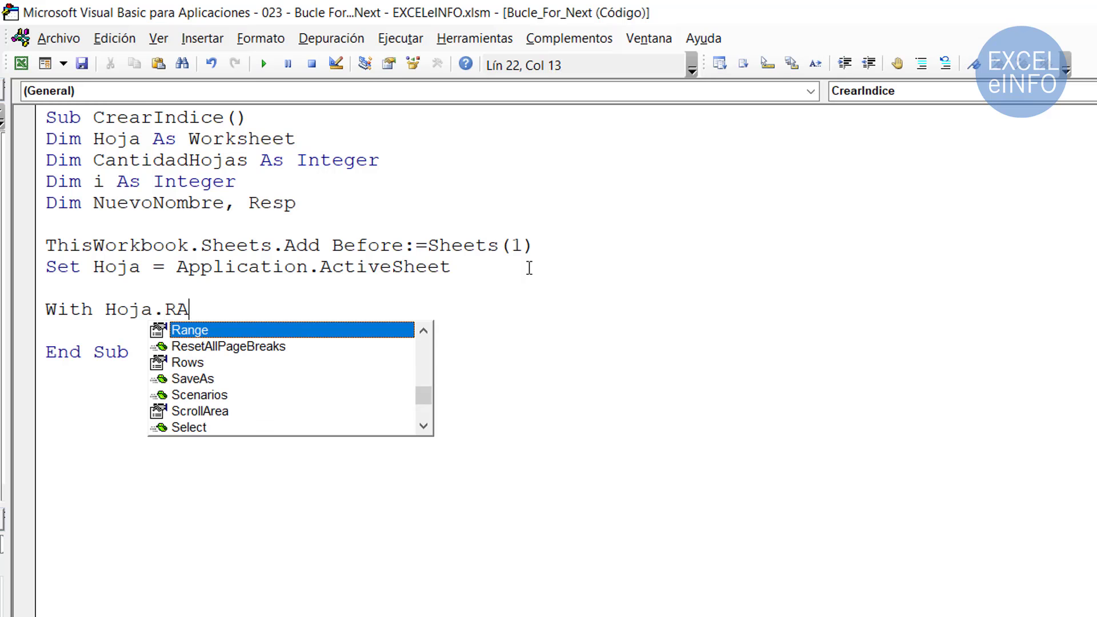
type("n")
key("Tab")
type("(\"")
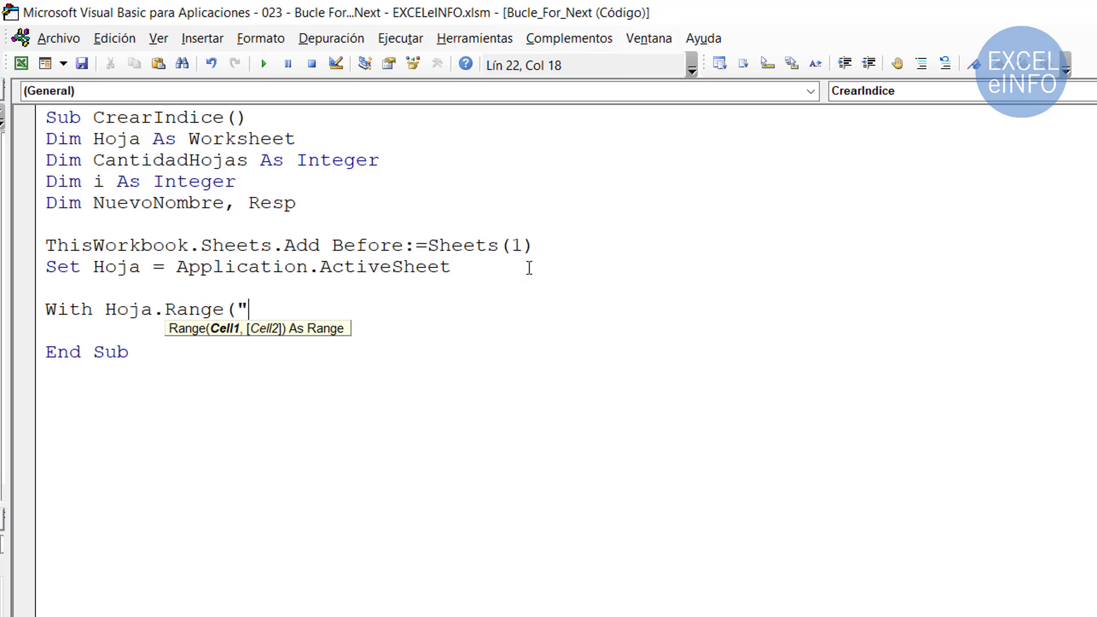
type("a1\")")
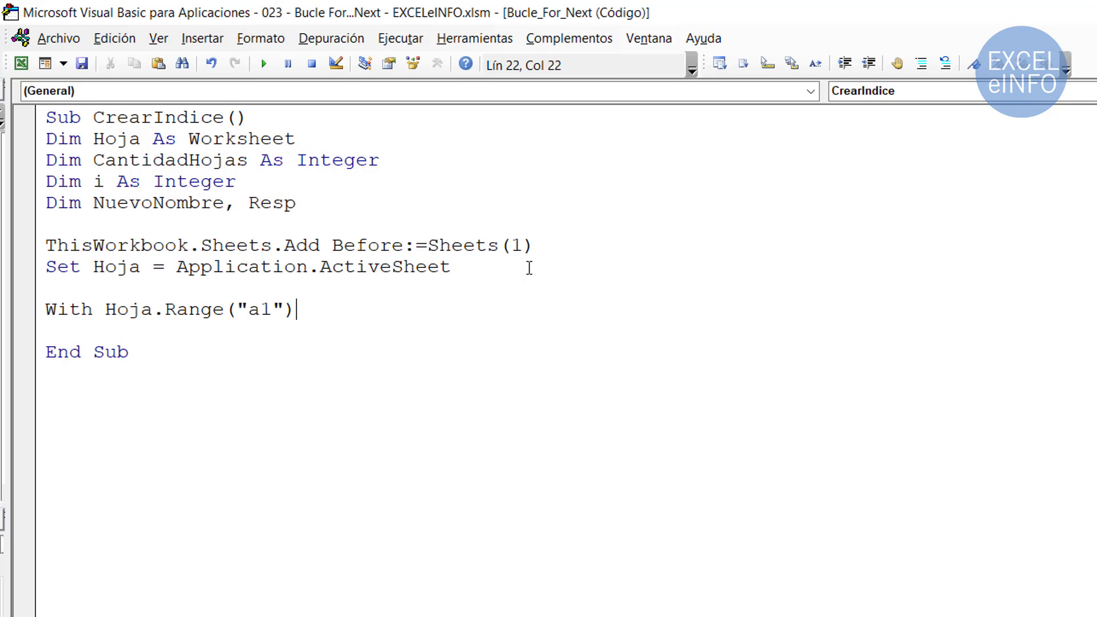
key("Return")
key("Return")
type("End wit")
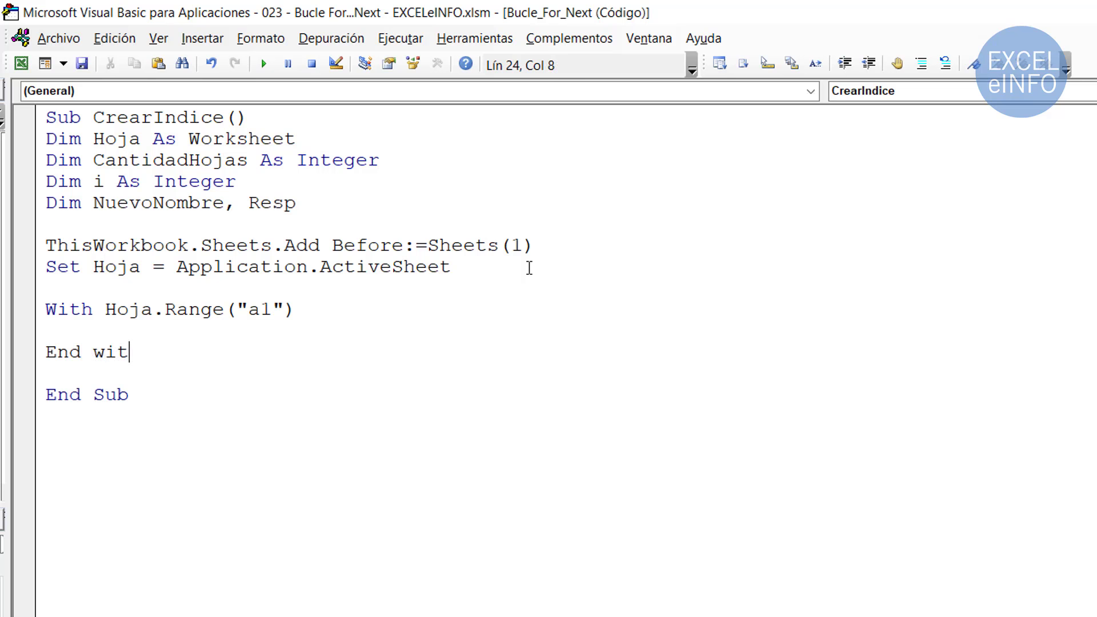
type("h")
key("Up")
key("Left")
key("Left")
key("Left")
key("Down")
key("Tab")
Inside the block set .Value = "INDICE" and .Font.Bold = True.
type(".")
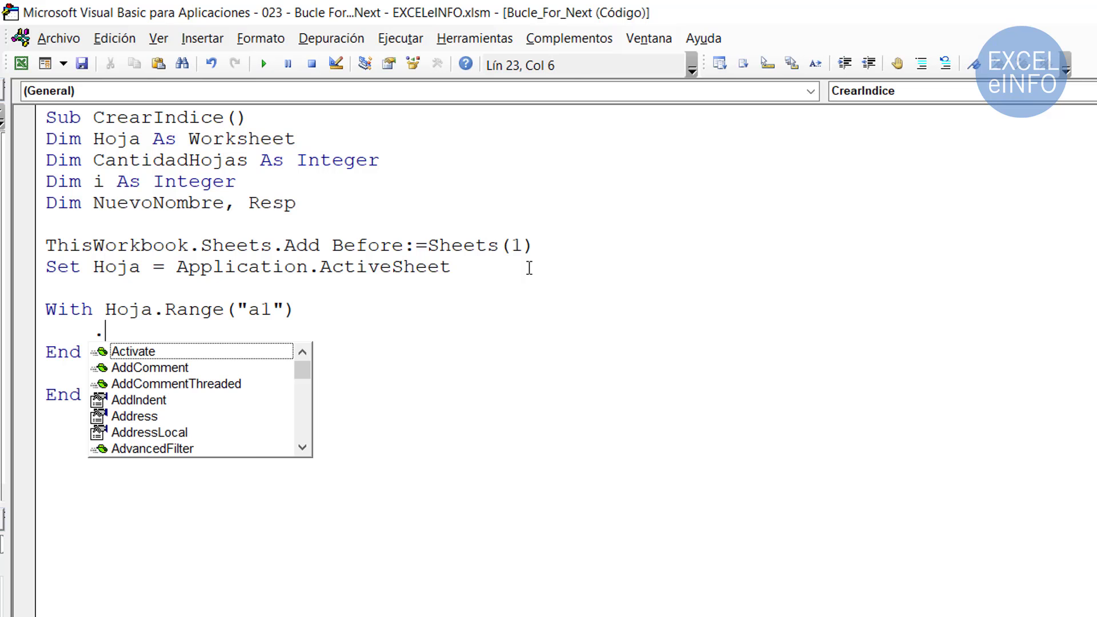
type("Value")
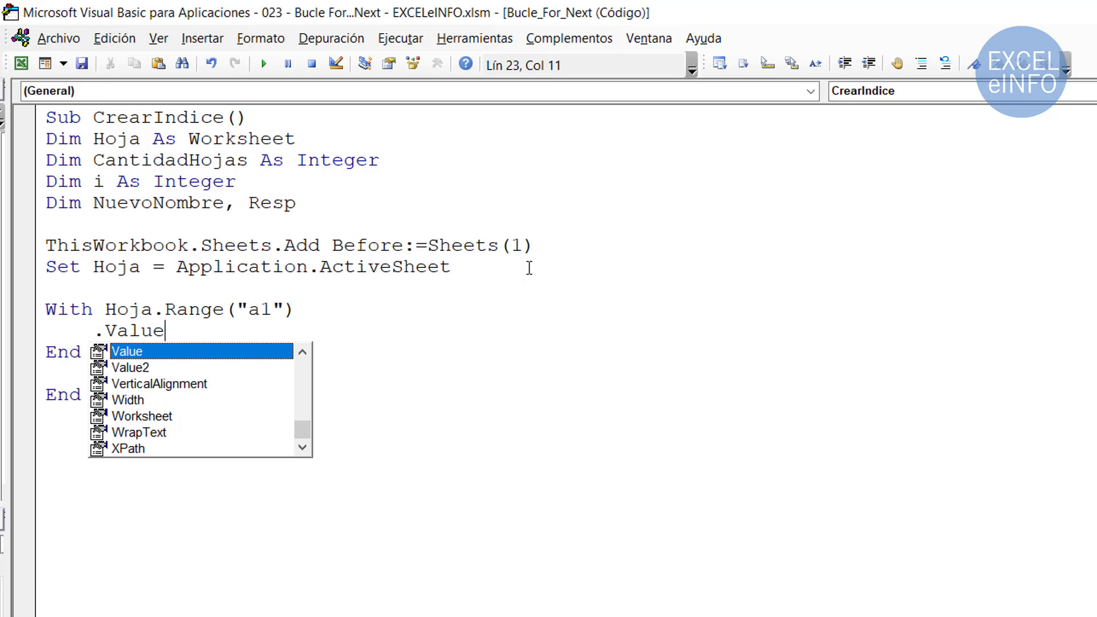
type(" = \"IN\"")
key("Left")
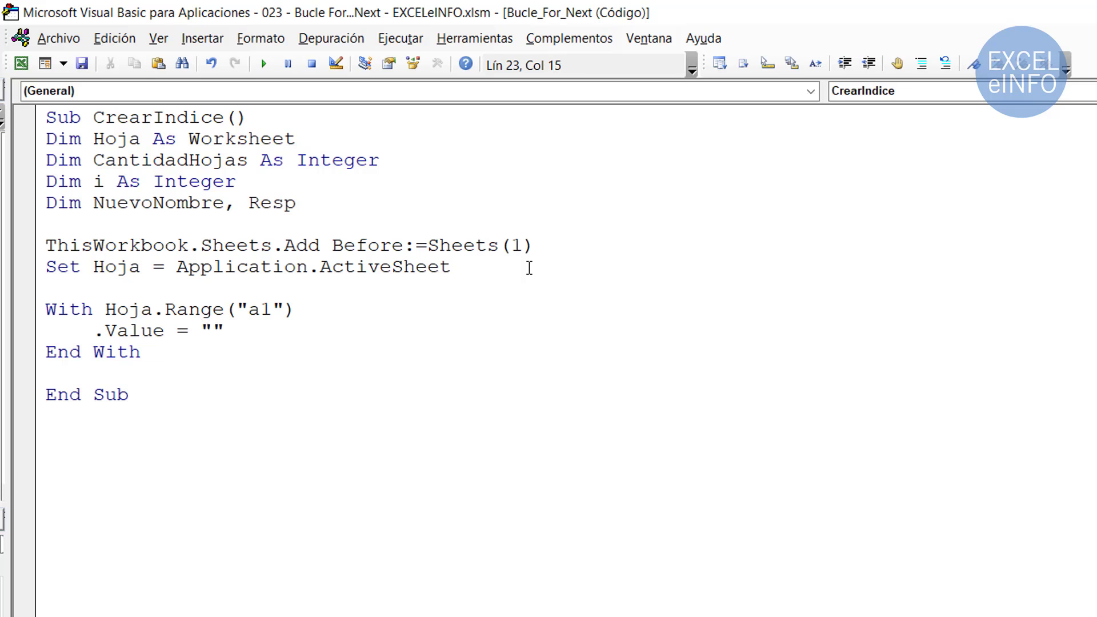
type("INDICE")
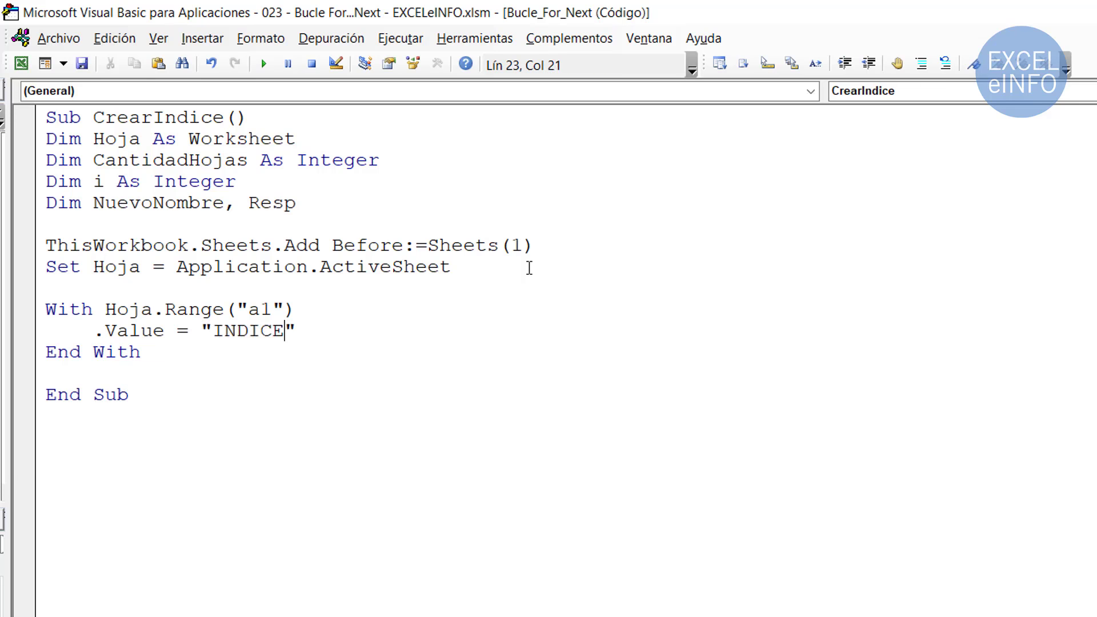
key("Right")
key("Return")
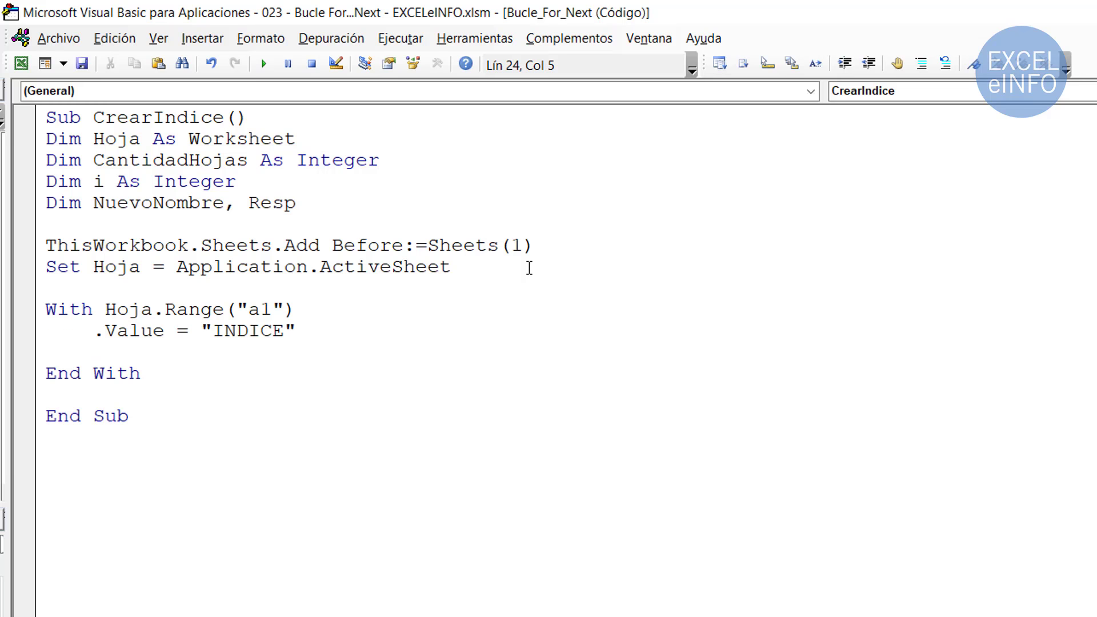
type(".font")
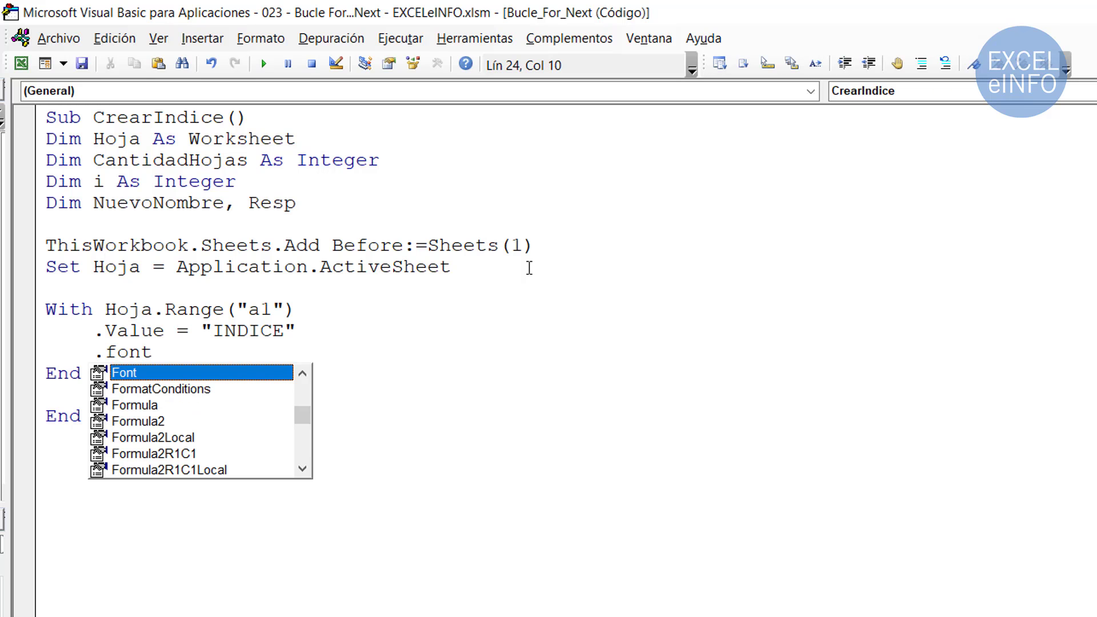
type(".v")
key("BackSpace")
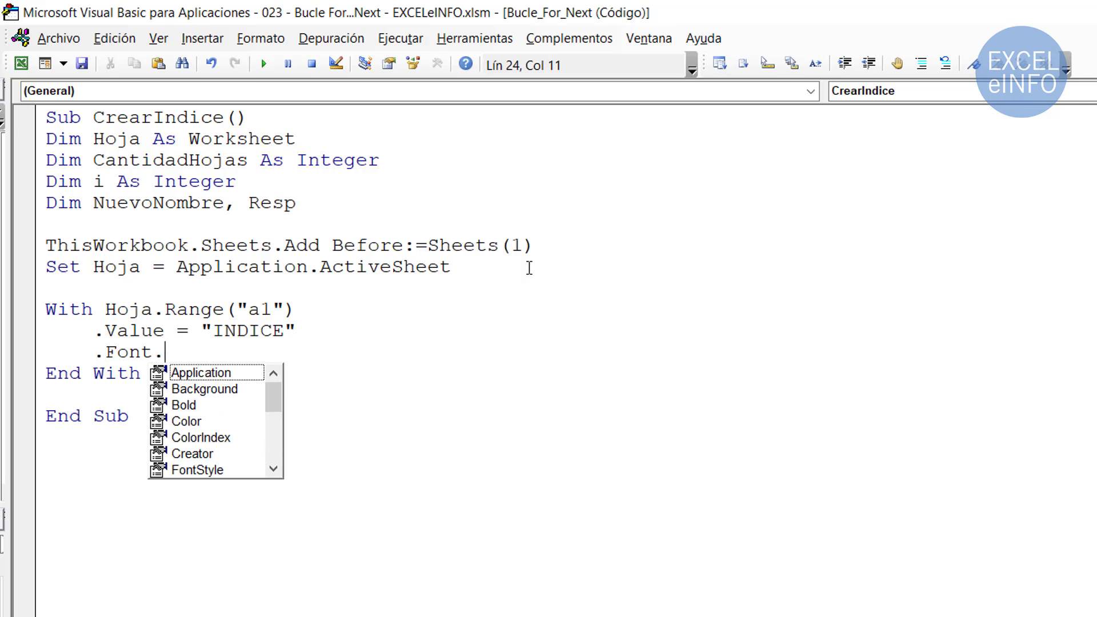
type("bold = true")
Highlight Hoja, ActiveSheet, the Sheets.Add line and the "a1" reference to review the code.
left_click(118, 309)
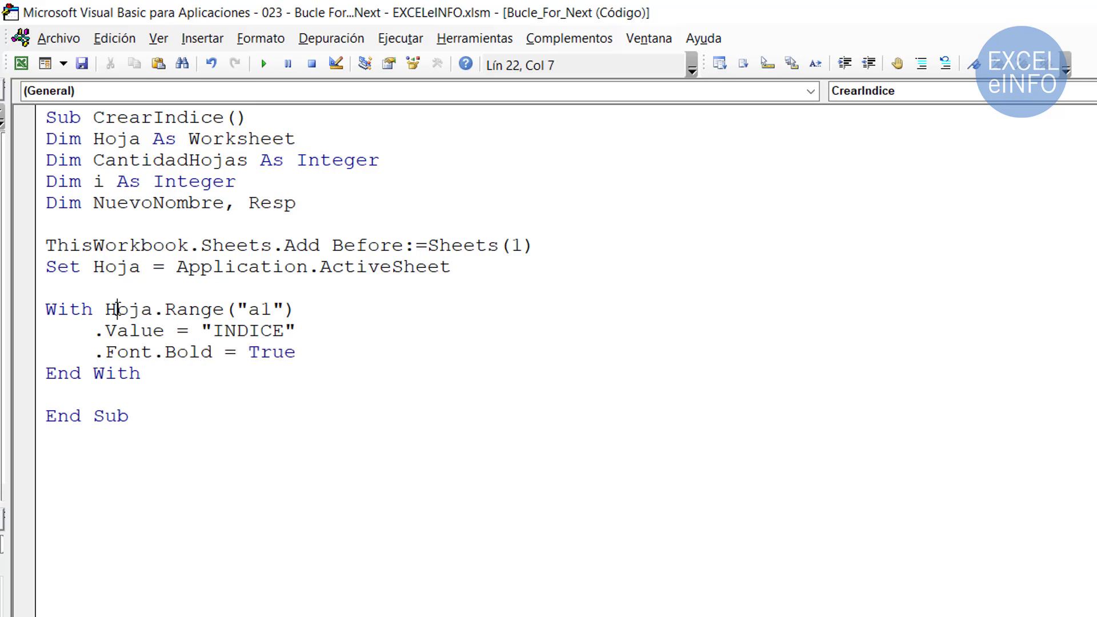
double_click(117, 266)
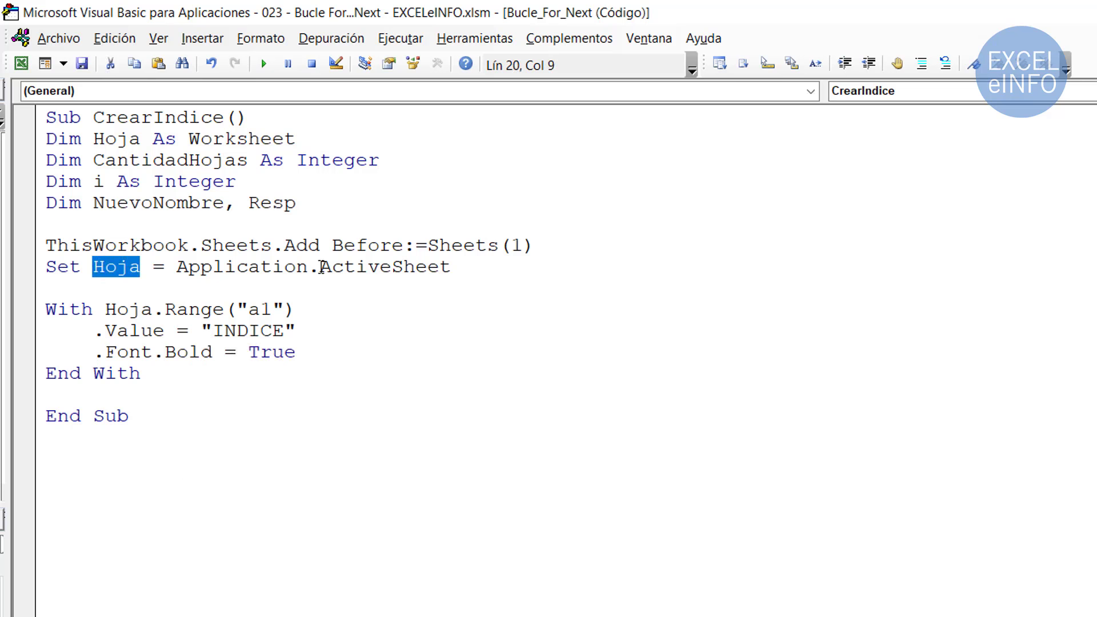
left_click_drag(319, 266, 452, 268)
left_click_drag(533, 245, 45, 247)
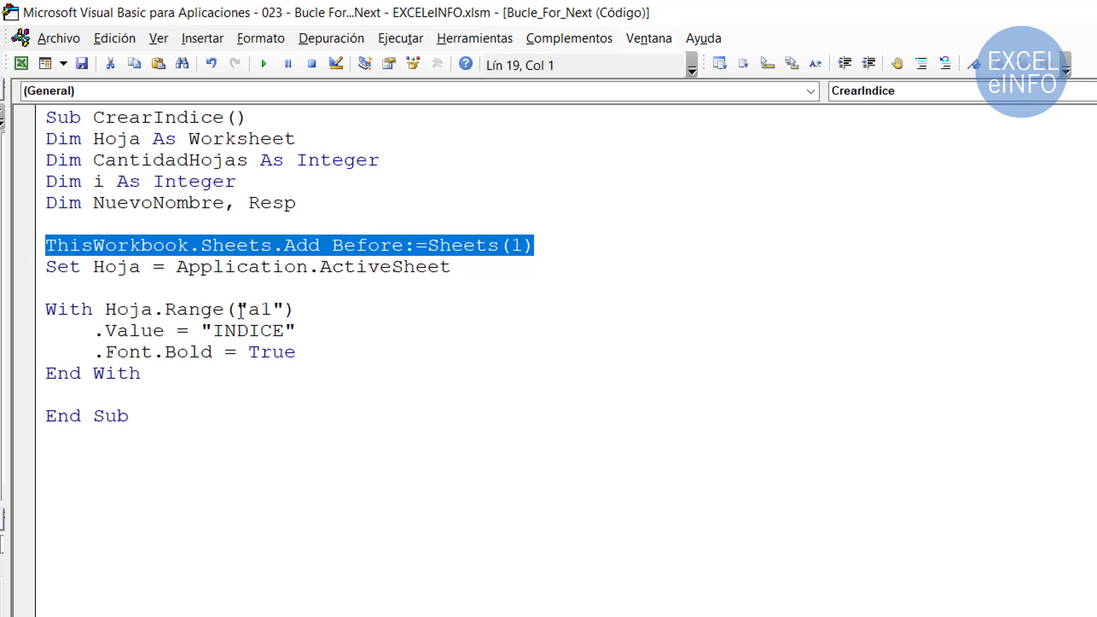
left_click_drag(237, 309, 283, 309)
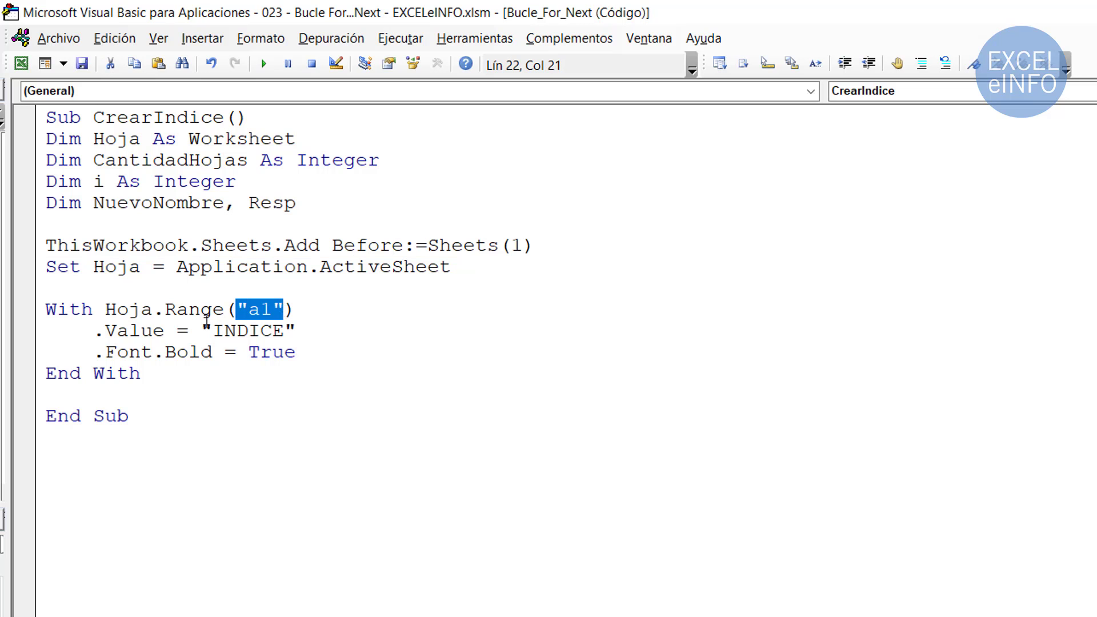
left_click_drag(201, 330, 303, 328)
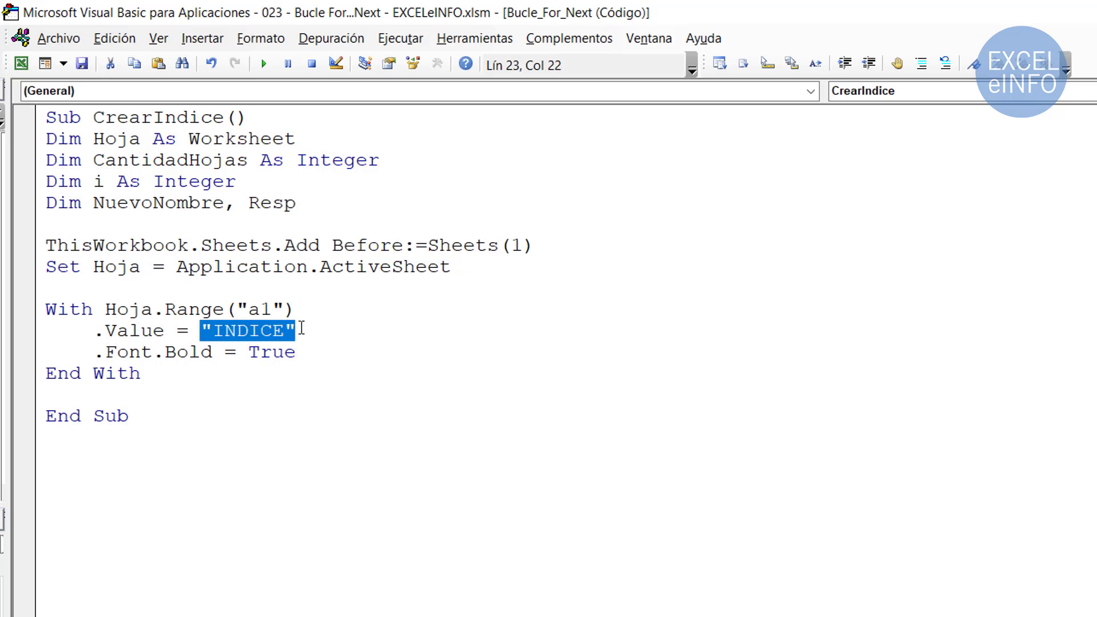
left_click_drag(224, 309, 284, 309)
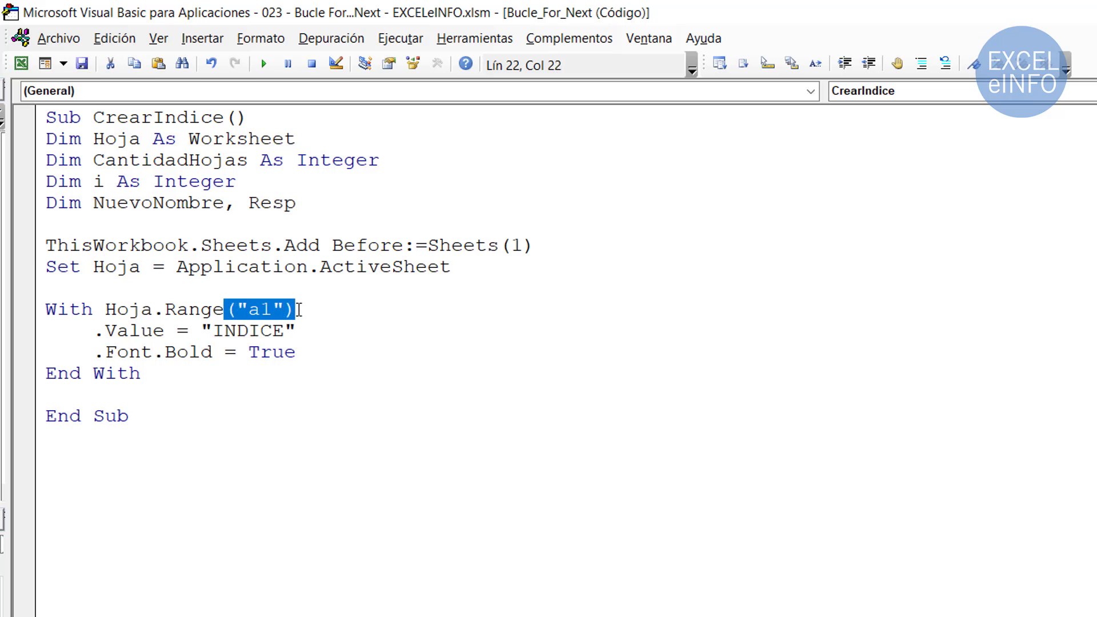
left_click_drag(106, 352, 305, 355)
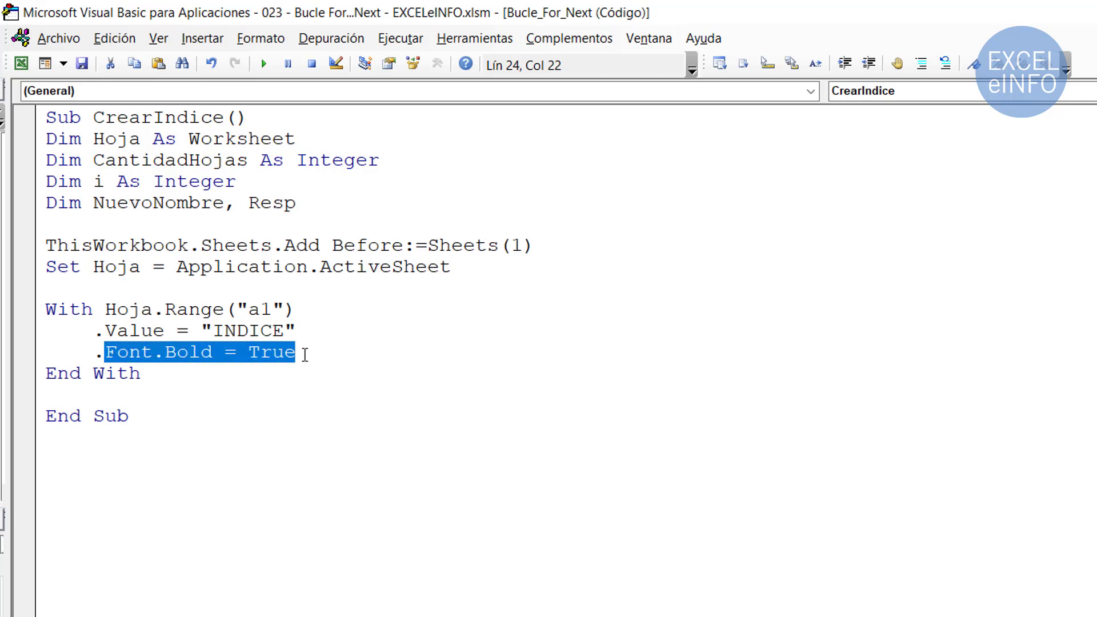
Add the line CantidadHojas = ThisWorkbook.Sheets.Count below End With.
key("Down")
key("Down")
key("Return")
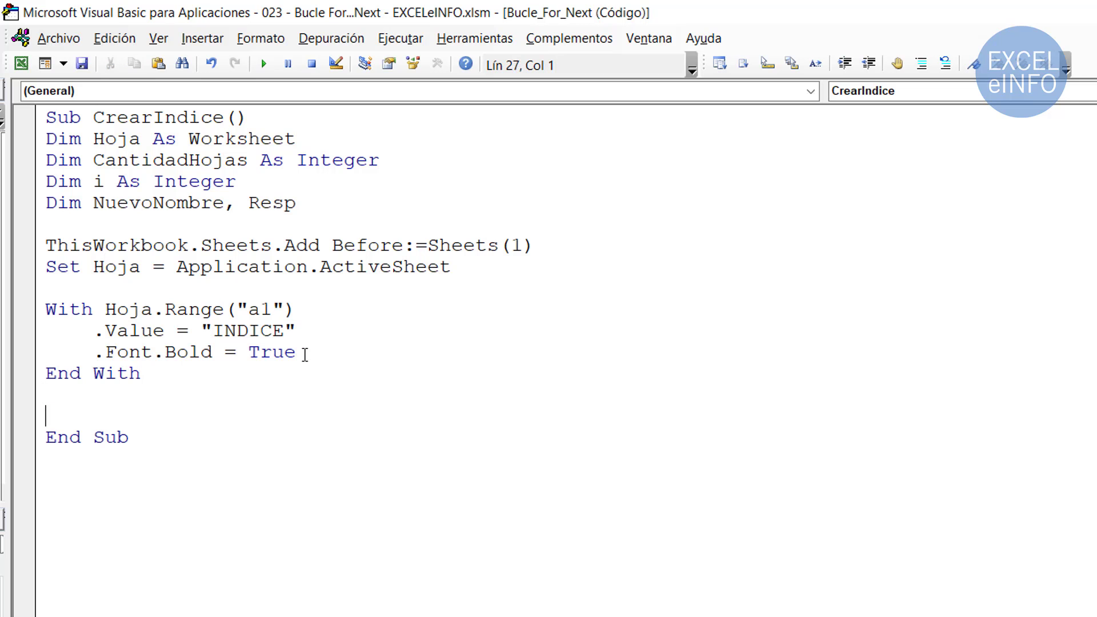
key("Up")
key("Return")
type("Cantida")
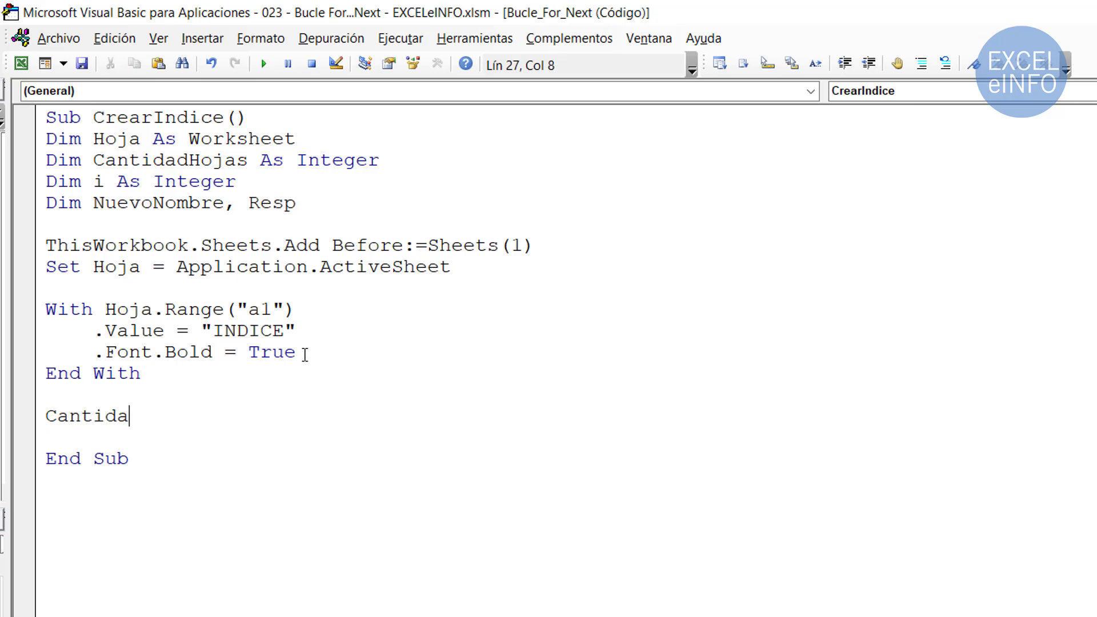
type("dHojas = ")
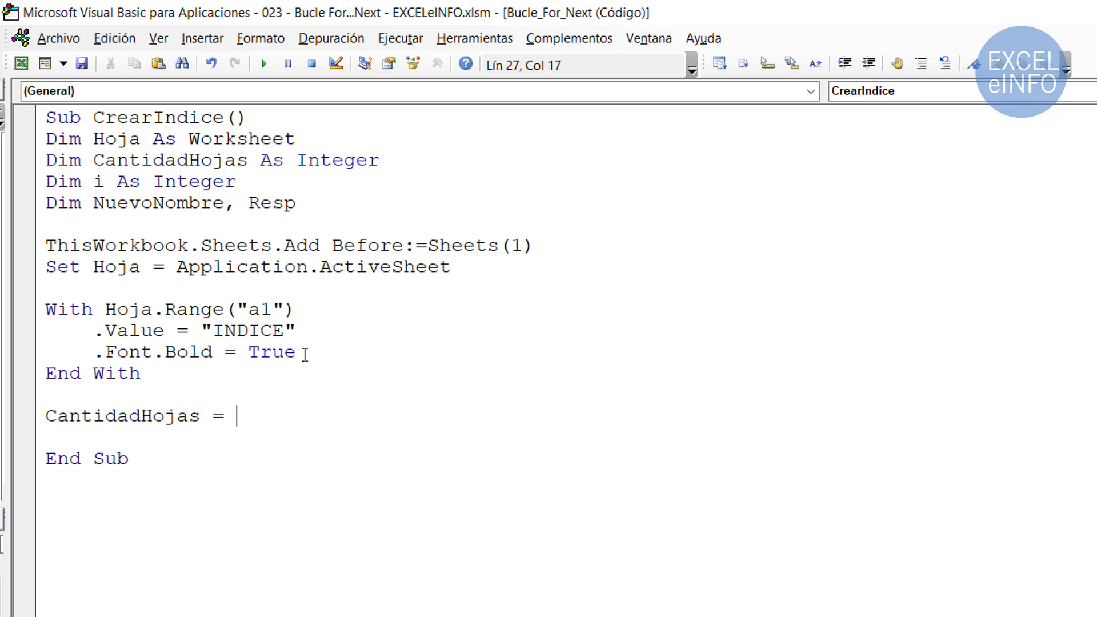
type("thiswor")
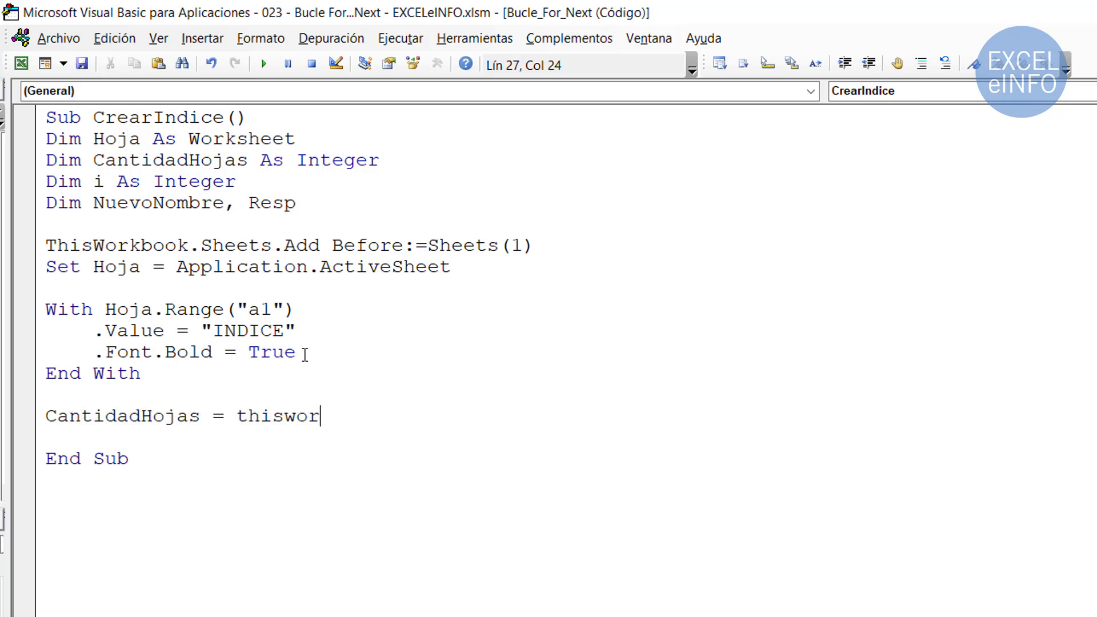
type("kbook.")
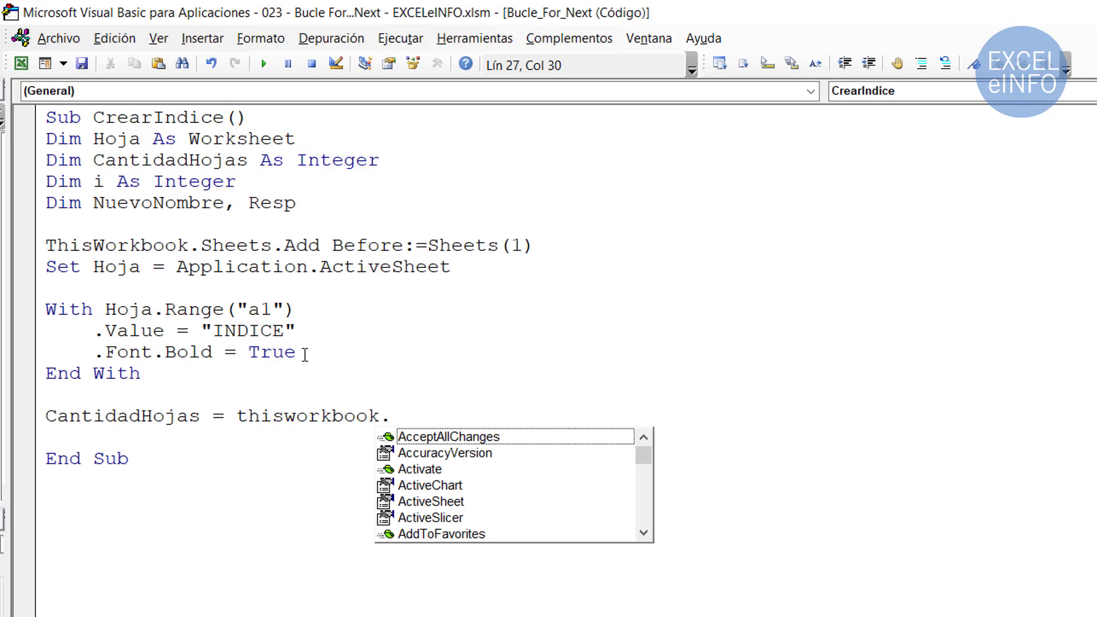
type("sh")
key("Tab")
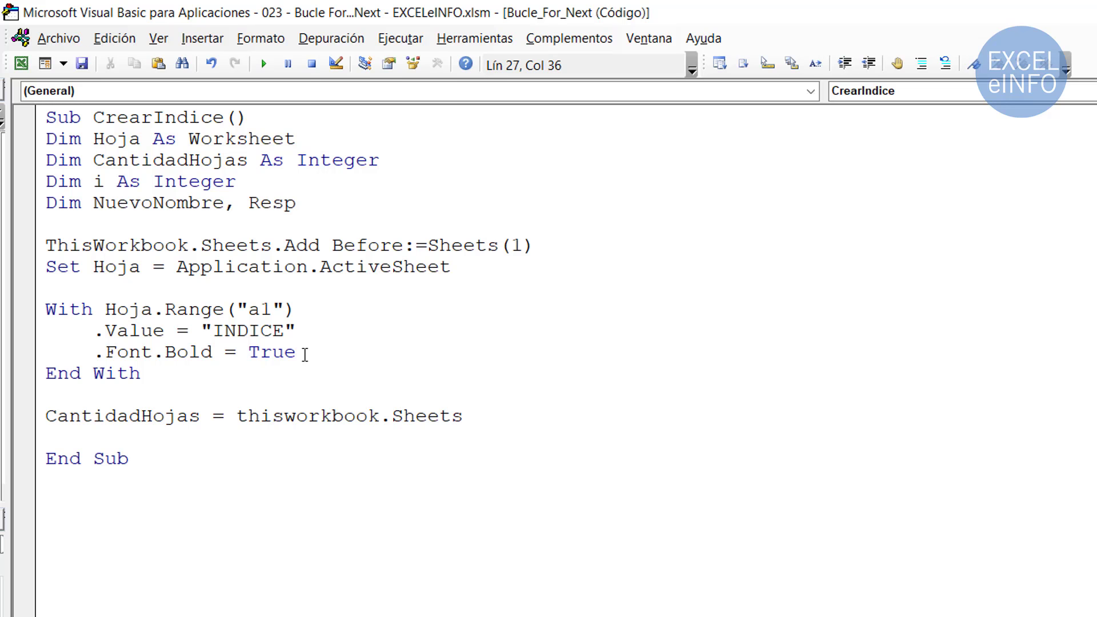
type(".coun")
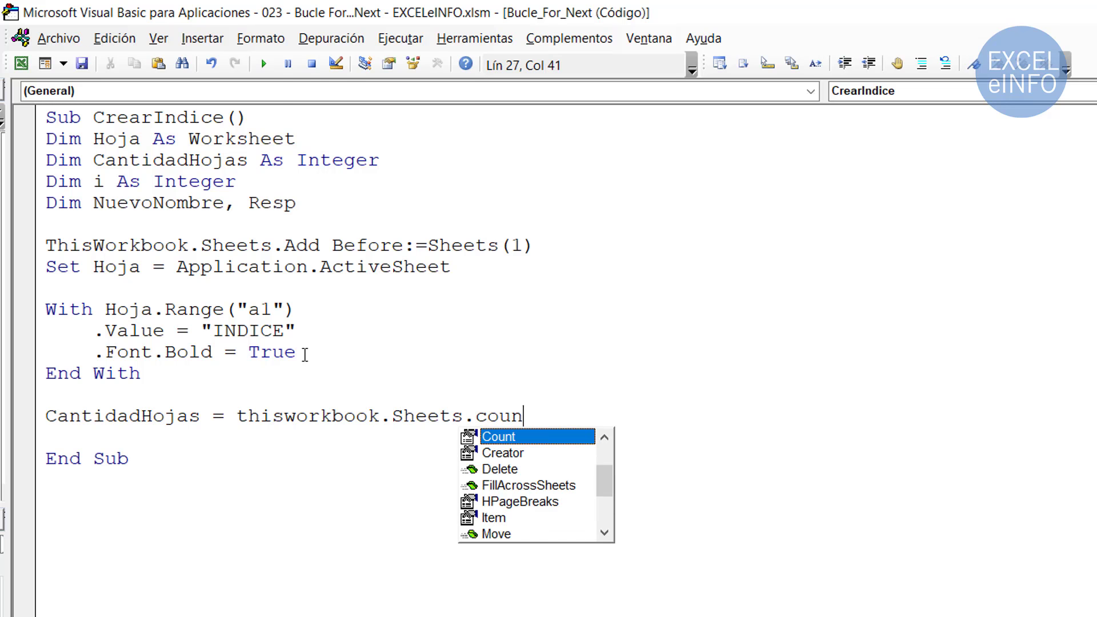
type("t")
key("Tab")
Highlight the CantidadHojas variable and its Sheets.Count expression, then add blank lines before End Sub.
key("shift+Left")
key("shift+Left")
key("shift+Left")
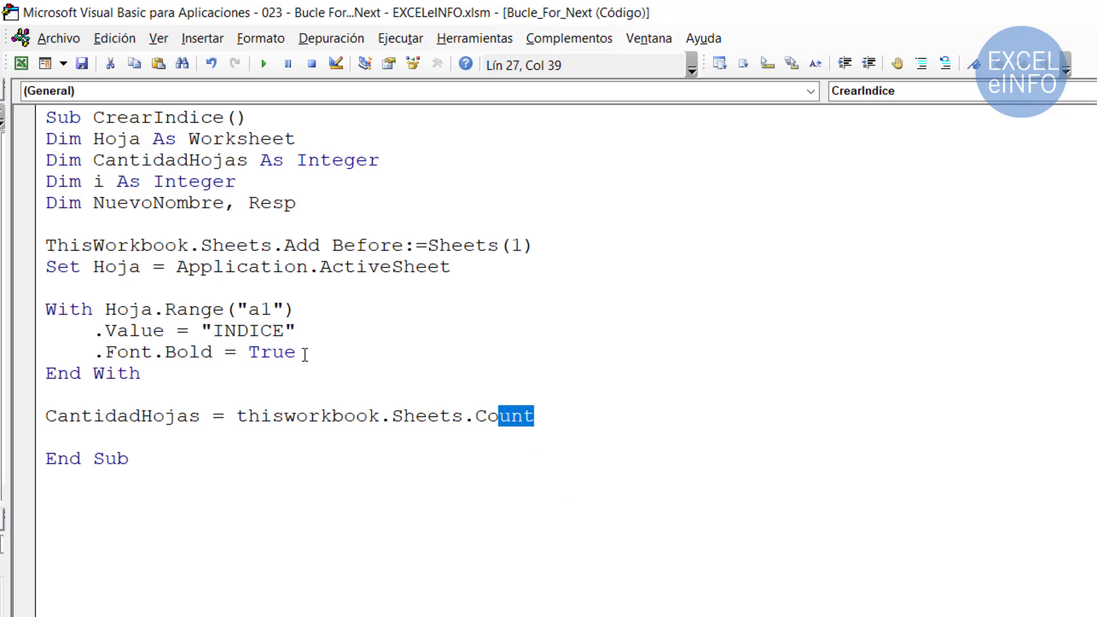
key("shift+Left")
key("shift+Left")
key("shift+Left")
key("shift+Left")
key("shift+Left")
key("shift+Left")
key("shift+Left")
key("shift+Left")
key("shift+Left")
key("shift+Left")
key("shift+Left")
key("shift+Left")
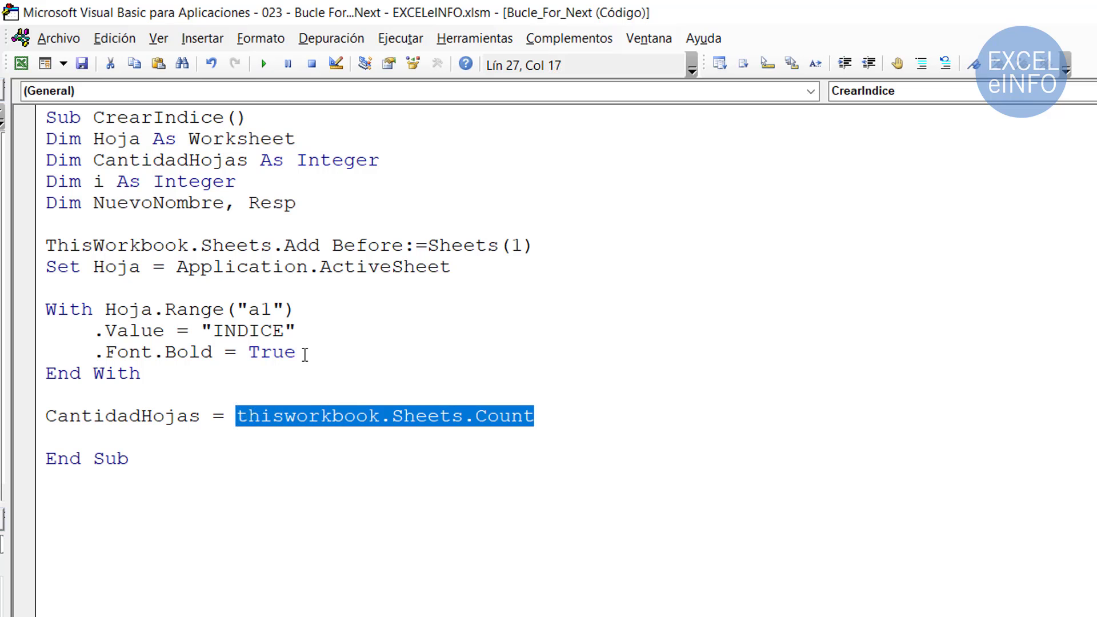
key("Home")
key("ctrl+shift+Right")
key("shift+Left")
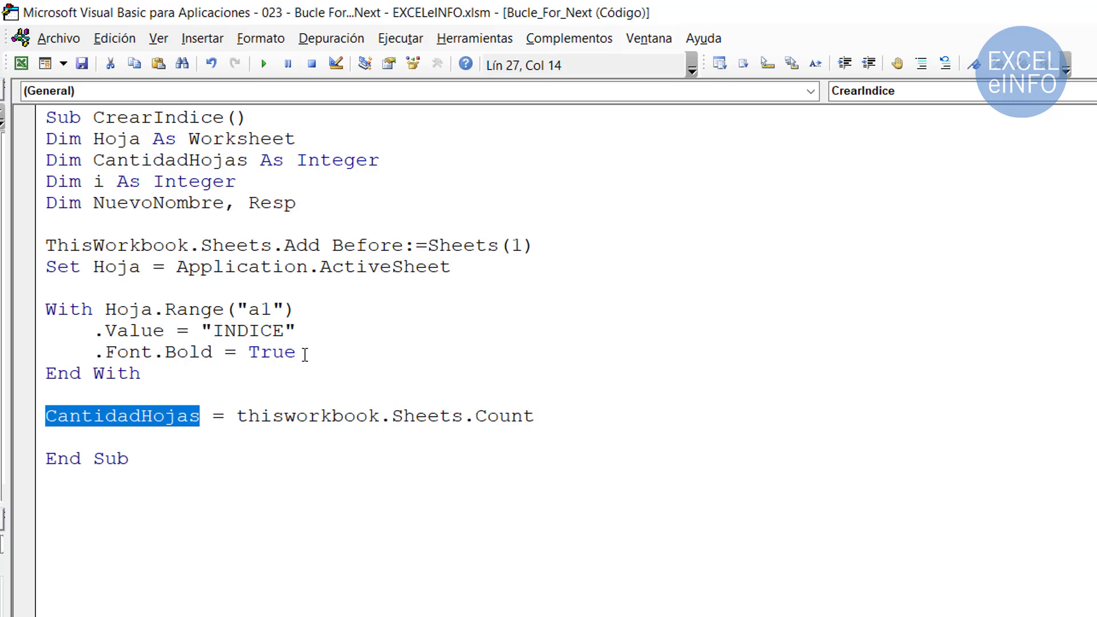
key("Down")
key("Return")
key("Return")
key("Up")
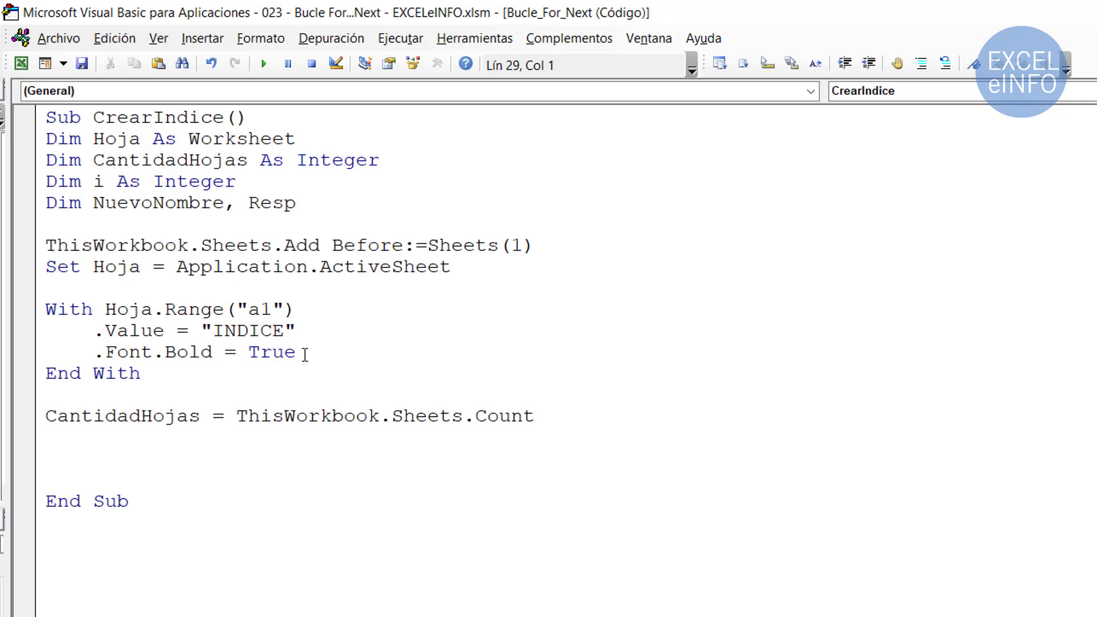
Write the For i = 1 To CantidadHojas line with a closing Next i.
type("For")
type(" i = ")
type("1 ")
type("to")
type("Cantida")
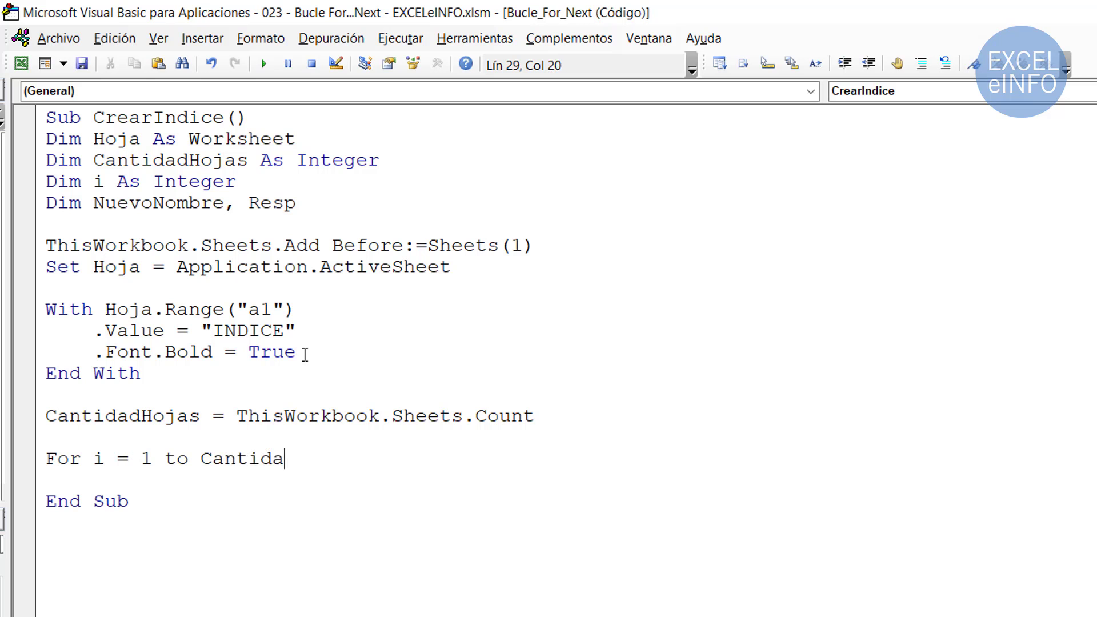
type("dHojas")
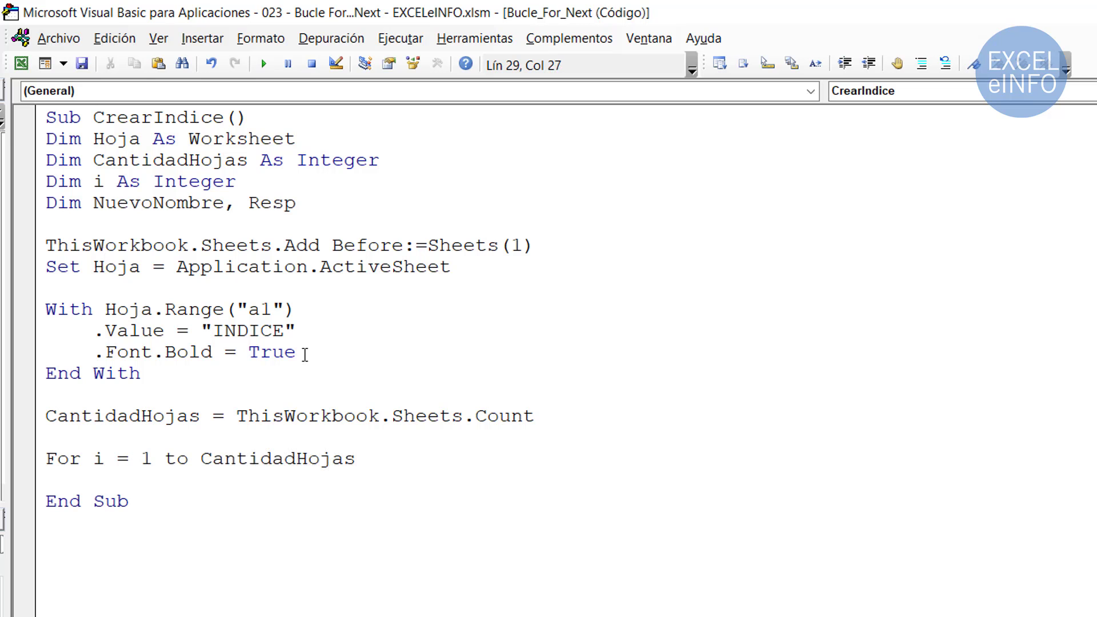
key("Return")
key("Return")
type("N")
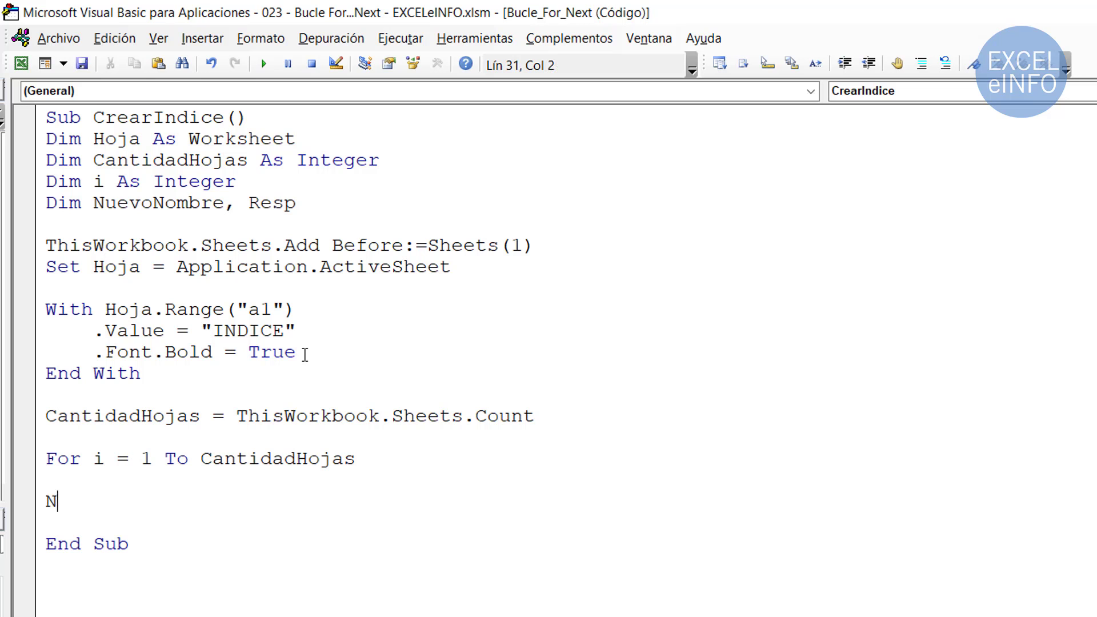
type("ext i")
Highlight the 1 To CantidadHojas range, then indent the blank line inside the loop.
key("Up")
key("Up")
key("Home")
key("shift+End")
key("Home")
key("Right")
key("Right")
key("Right")
key("Right")
key("Right")
key("Right")
key("shift+End")
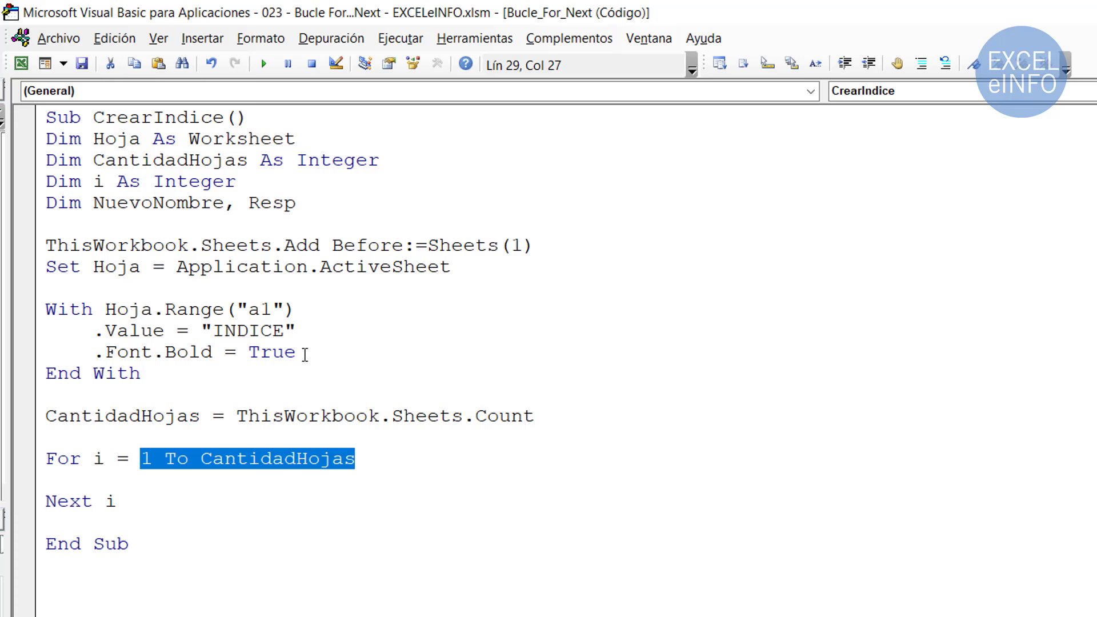
key("Down")
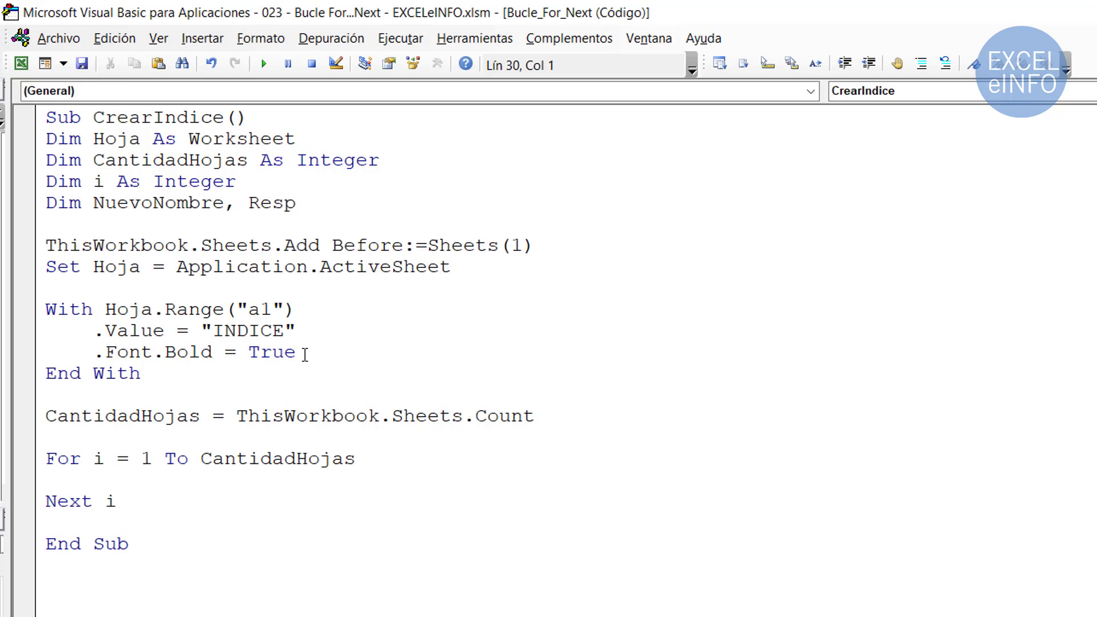
key("Tab")
Write Hoja.Range("A1").Offset(i,0) as the first line of the loop body.
type("Hja")
key("BackSpace")
key("BackSpace")
type("oja")
type(".")
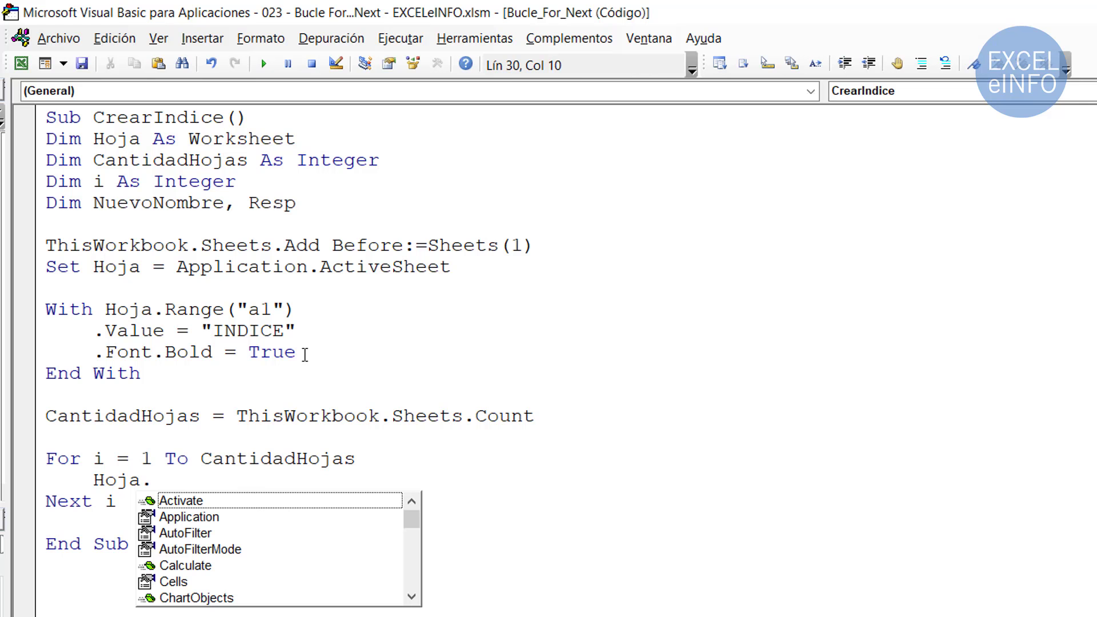
type("Ra")
key("Tab")
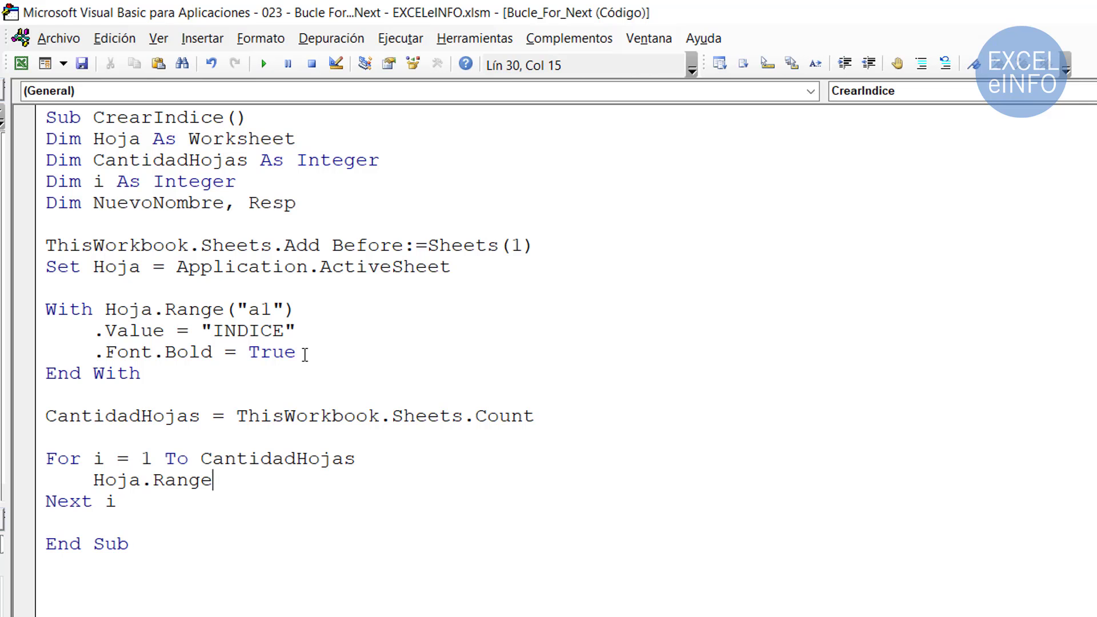
type("(\"A1\"")
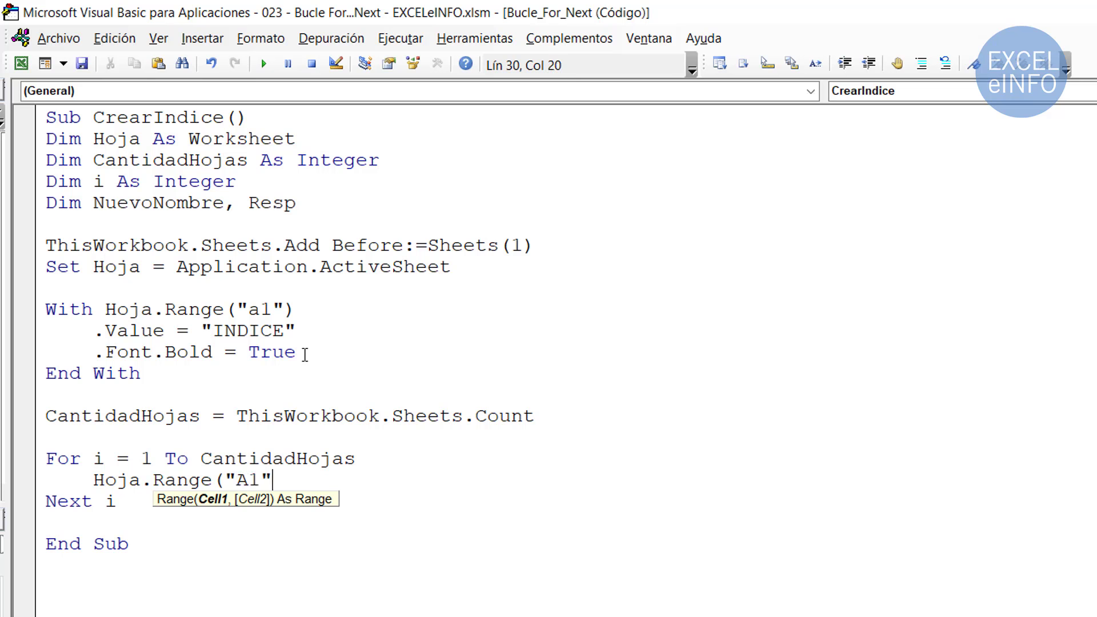
type(").")
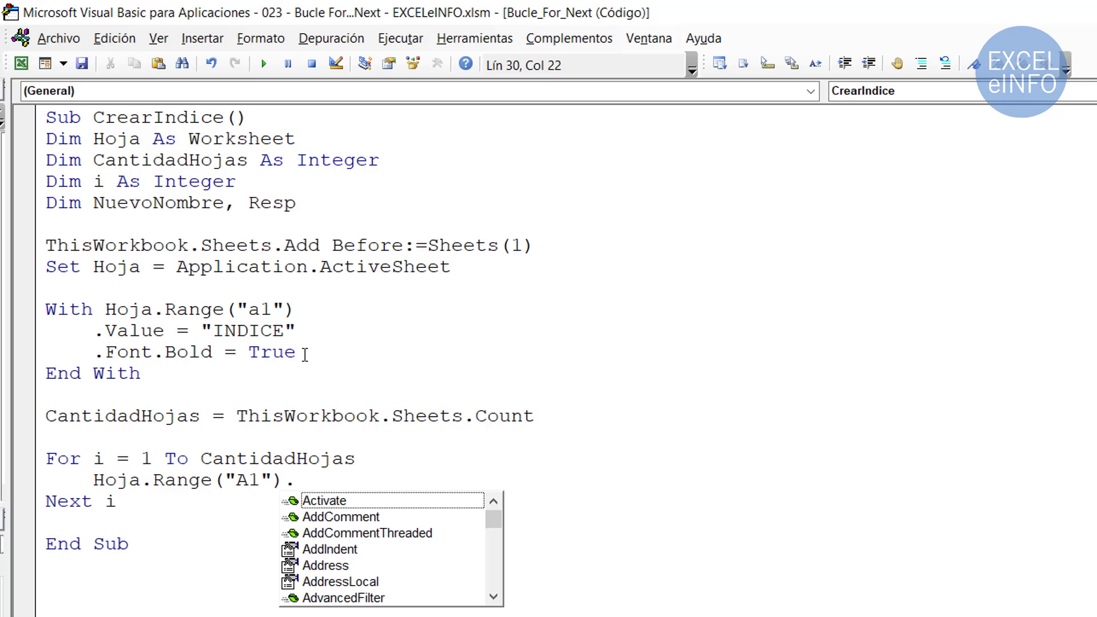
type("of")
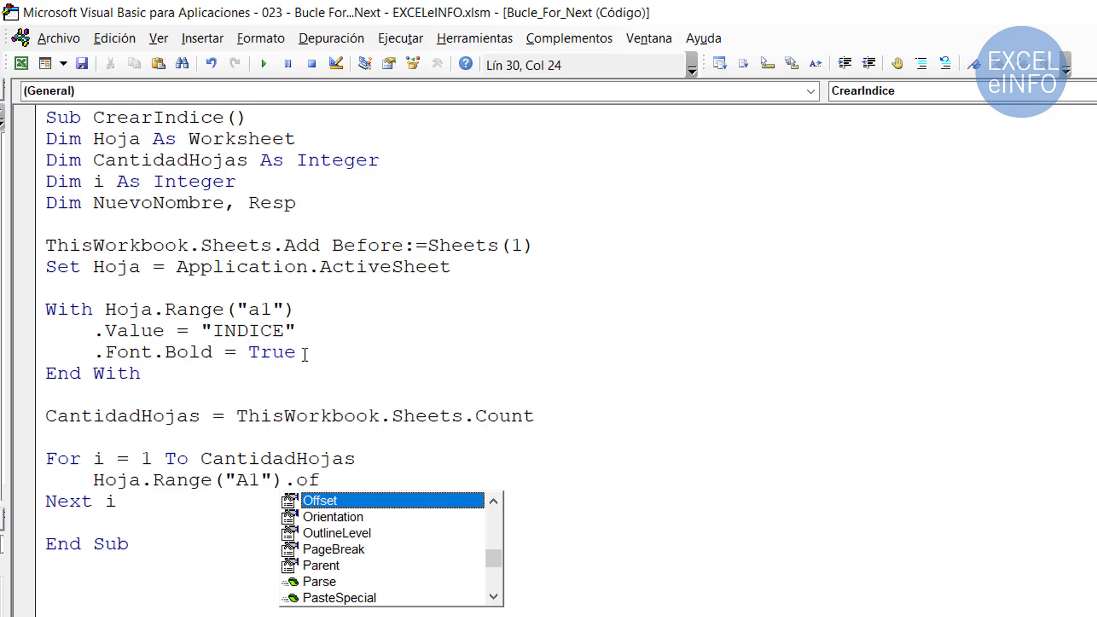
key("Tab")
type("(")
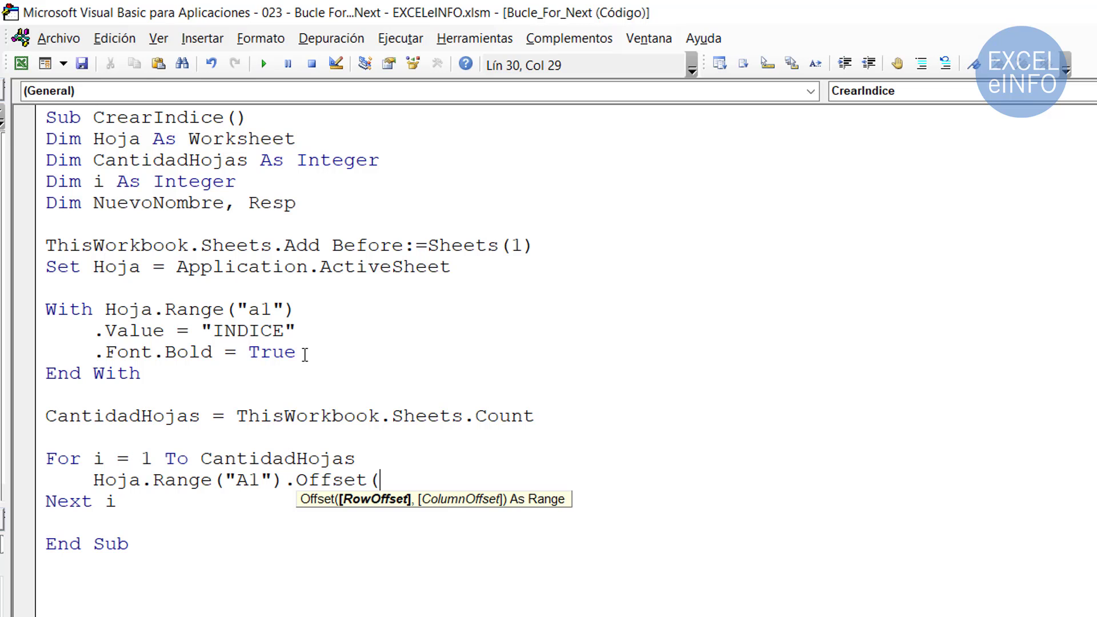
type("i")
type(",0")
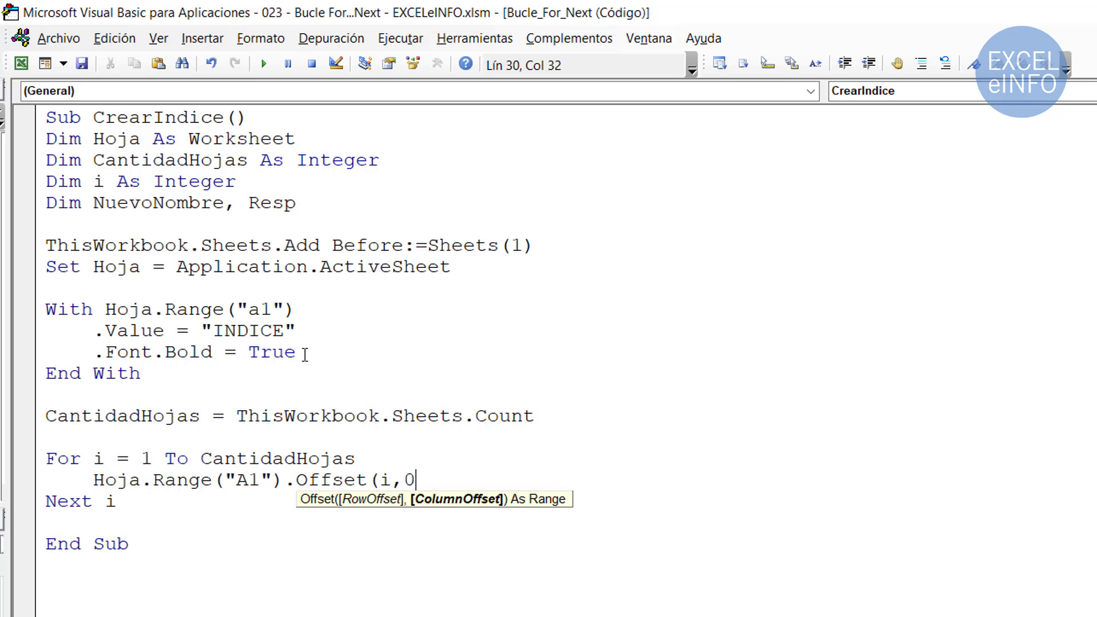
type(")")
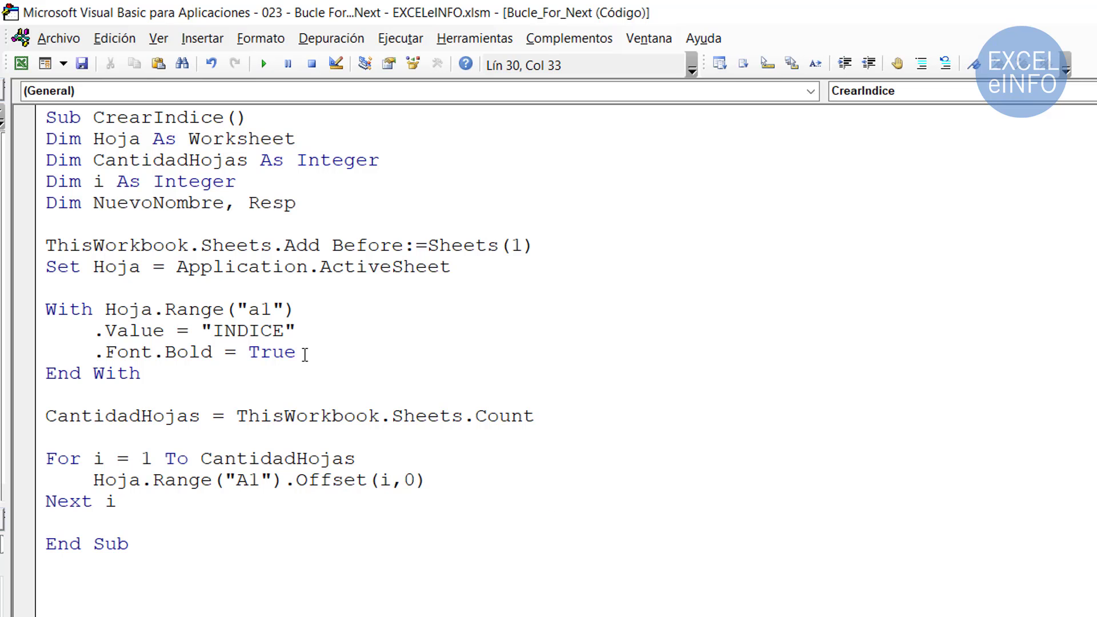
type(",")
Append .Value = Sheets(i).Name to the Offset line inside the loop.
key("BackSpace")
type(".va")
key("BackSpace")
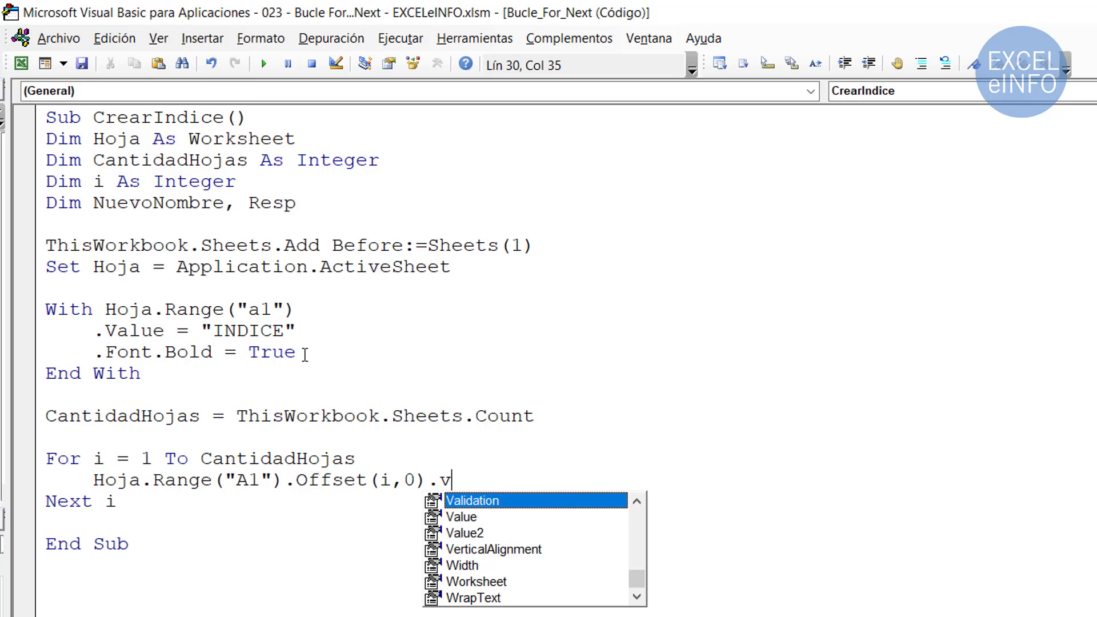
type("alue = ")
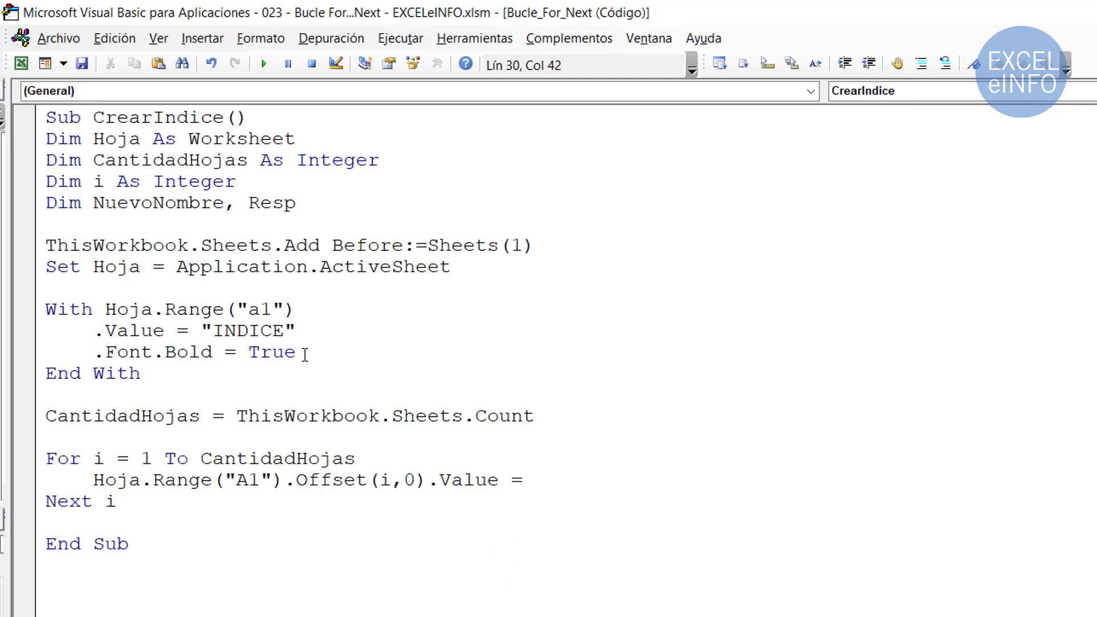
type("sheet")
type("s(")
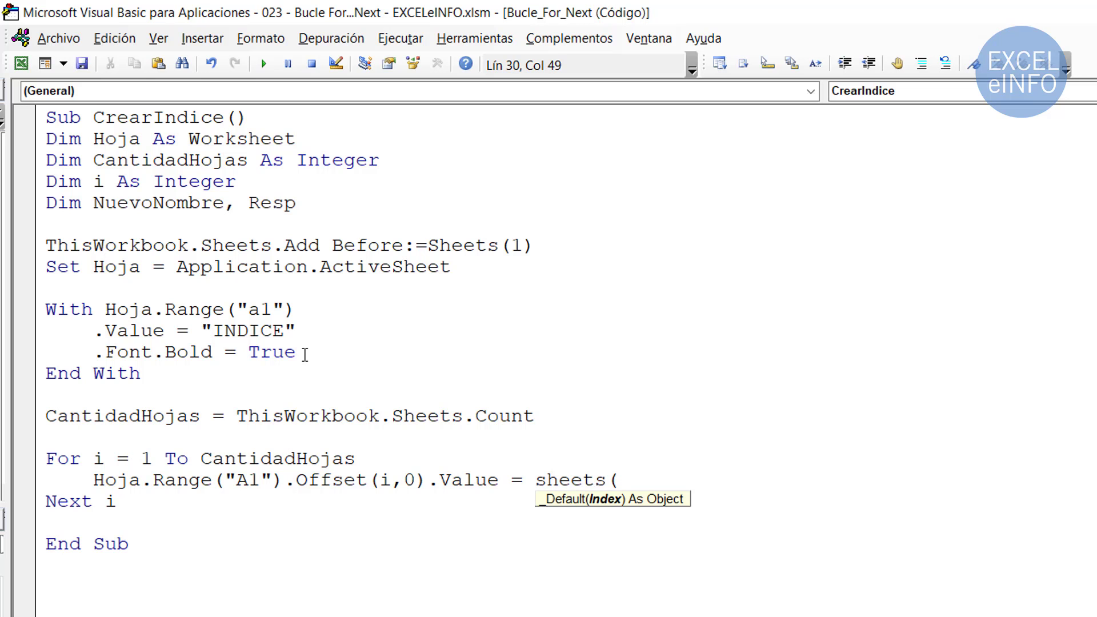
type("1")
key("BackSpace")
type("i")
type(").")
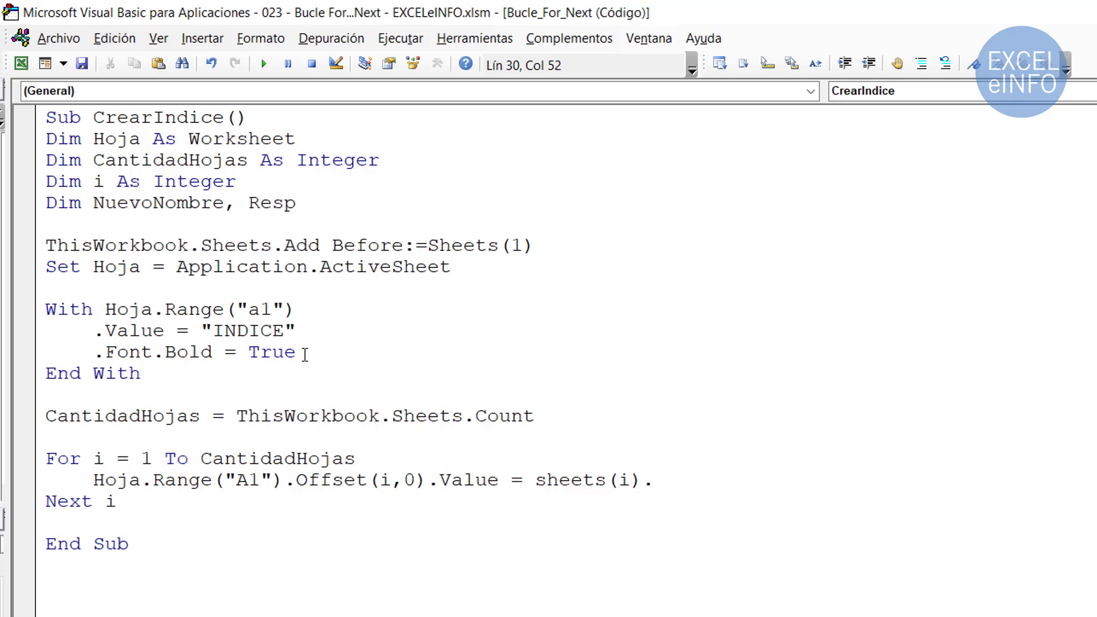
type("Name")
Select the whole loop from the For line through Next i.
key("Down")
key("Up")
key("Up")
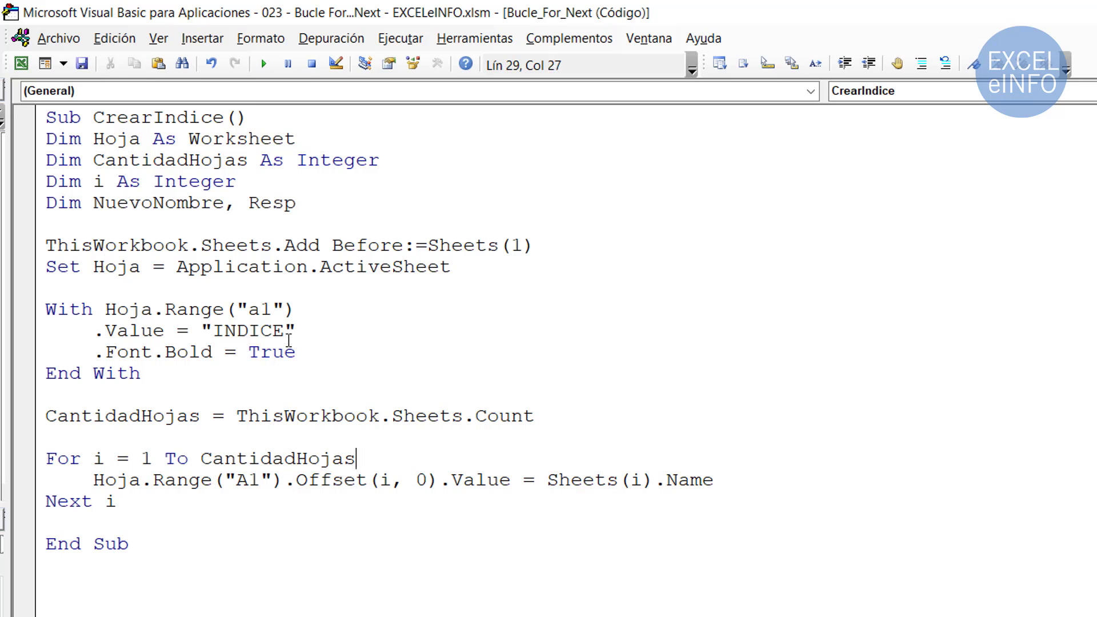
key("Home")
key("shift+End")
key("shift+Down")
key("shift+Down")
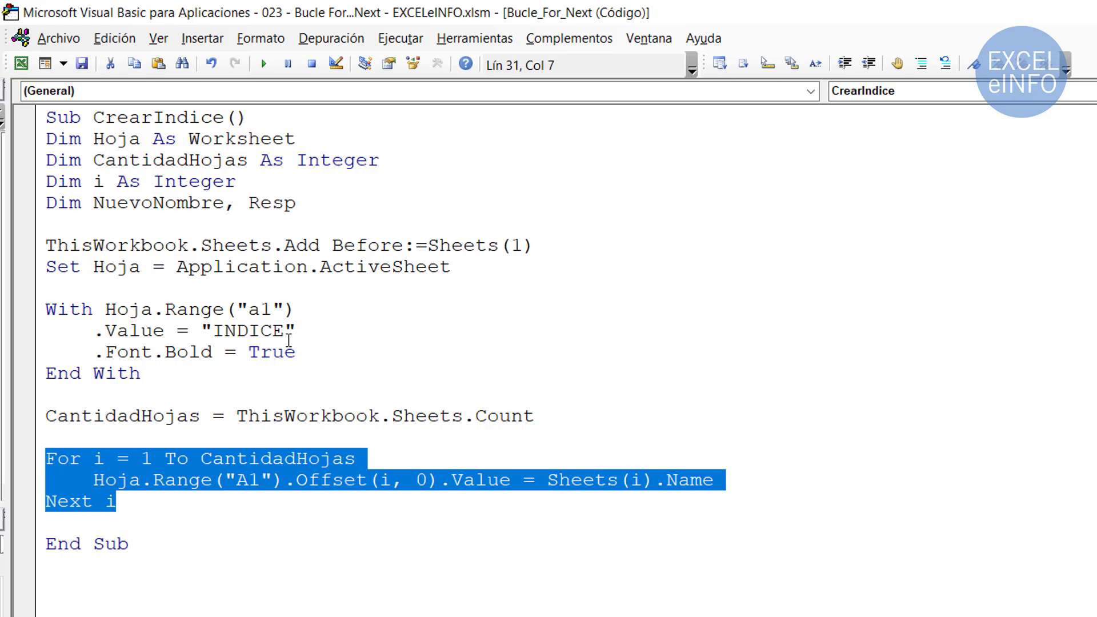
key("alt+Tab")
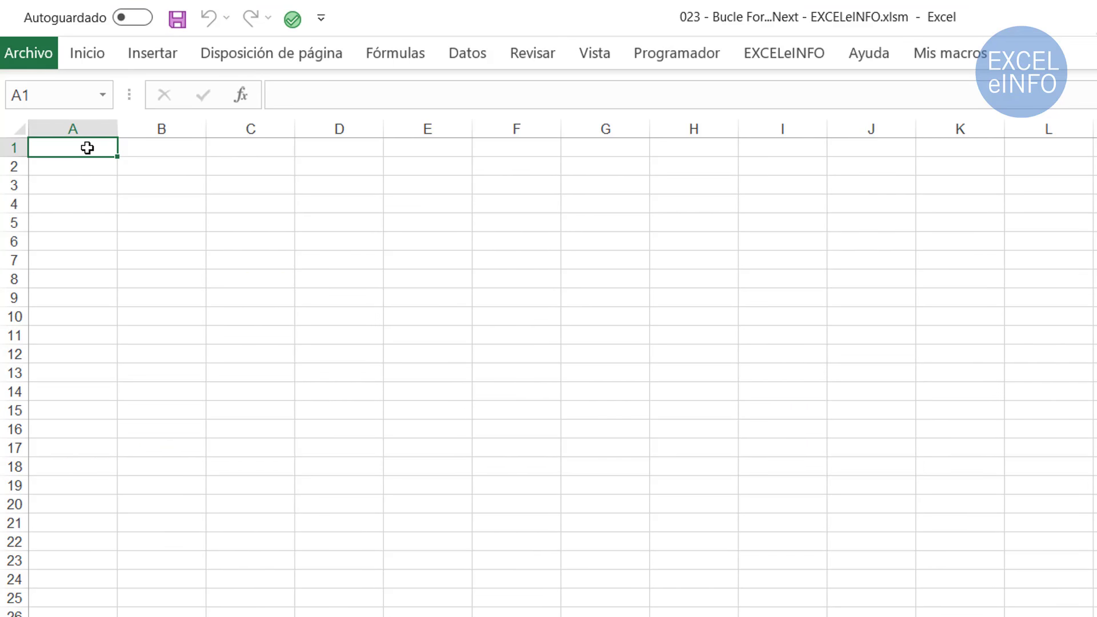
key("alt+Tab")
left_click(160, 499)
left_click_drag(160, 499, 45, 458)
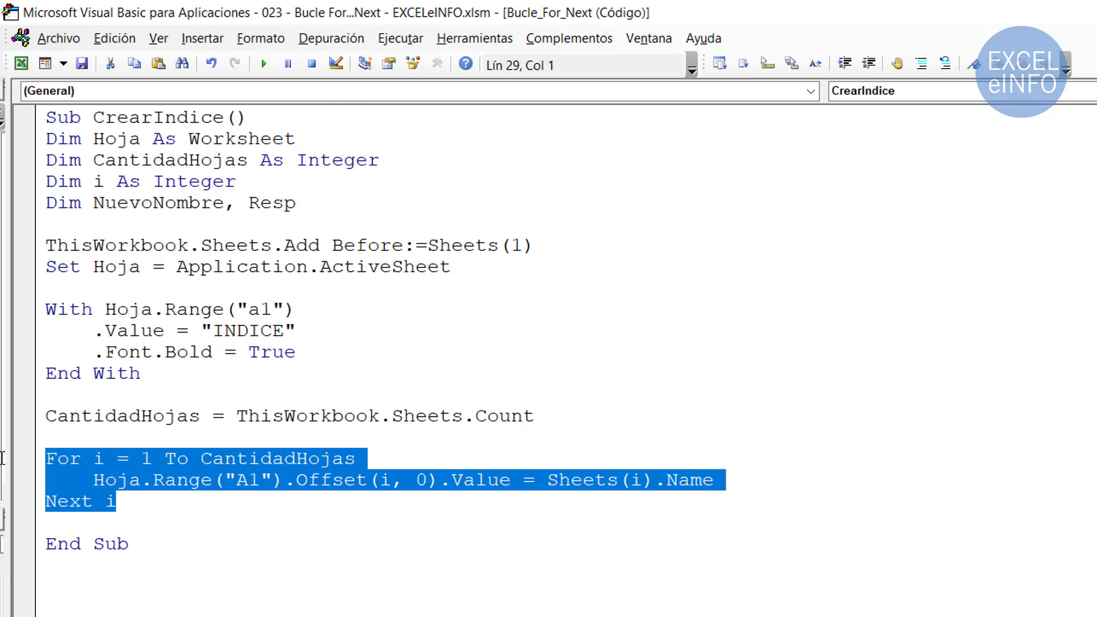
key("alt+Tab")
double_click(343, 483)
left_click(342, 483)
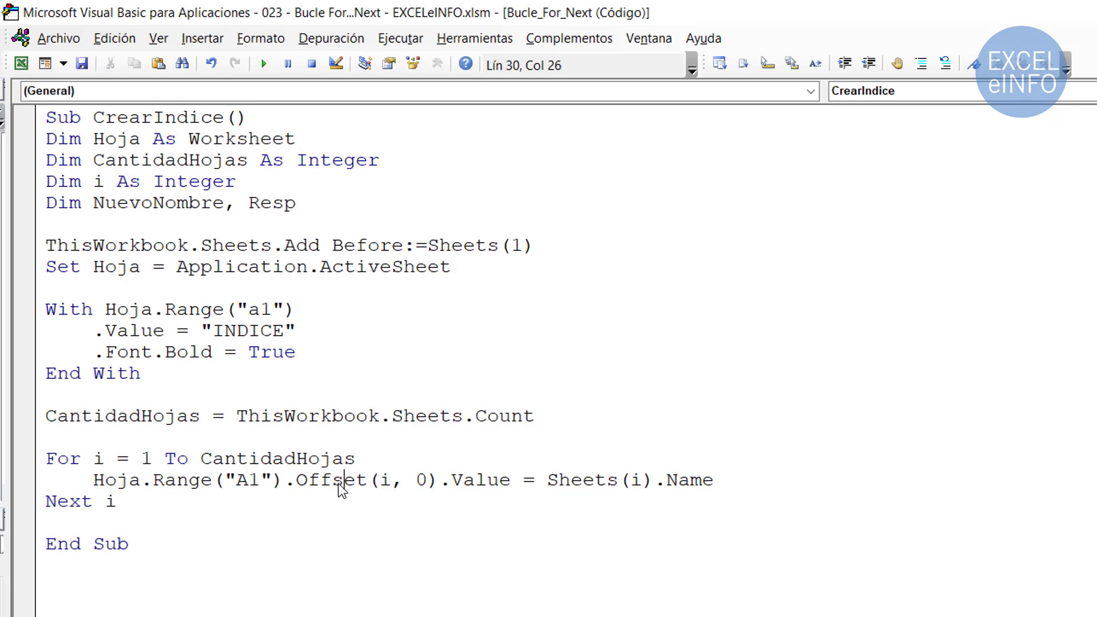
double_click(246, 481)
key("alt+Tab")
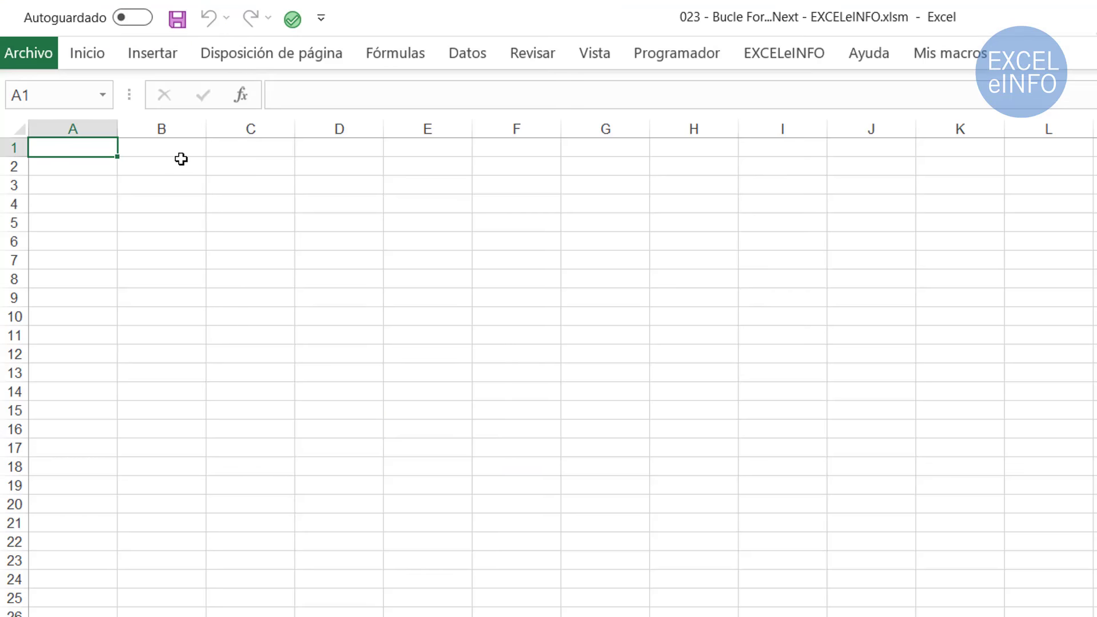
left_click(83, 162)
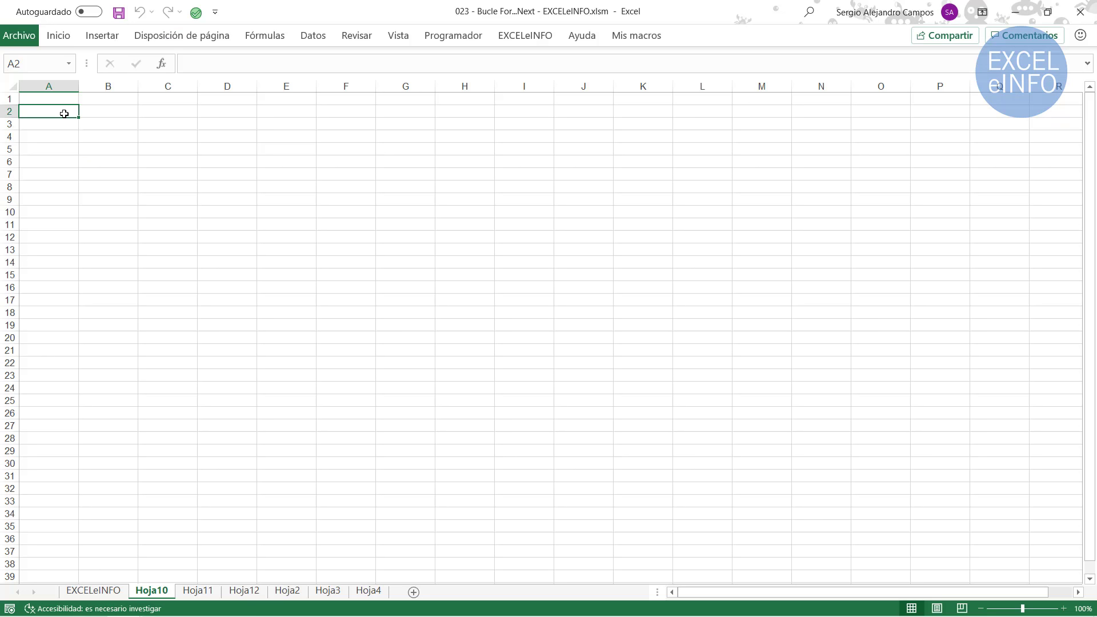
left_click(61, 124)
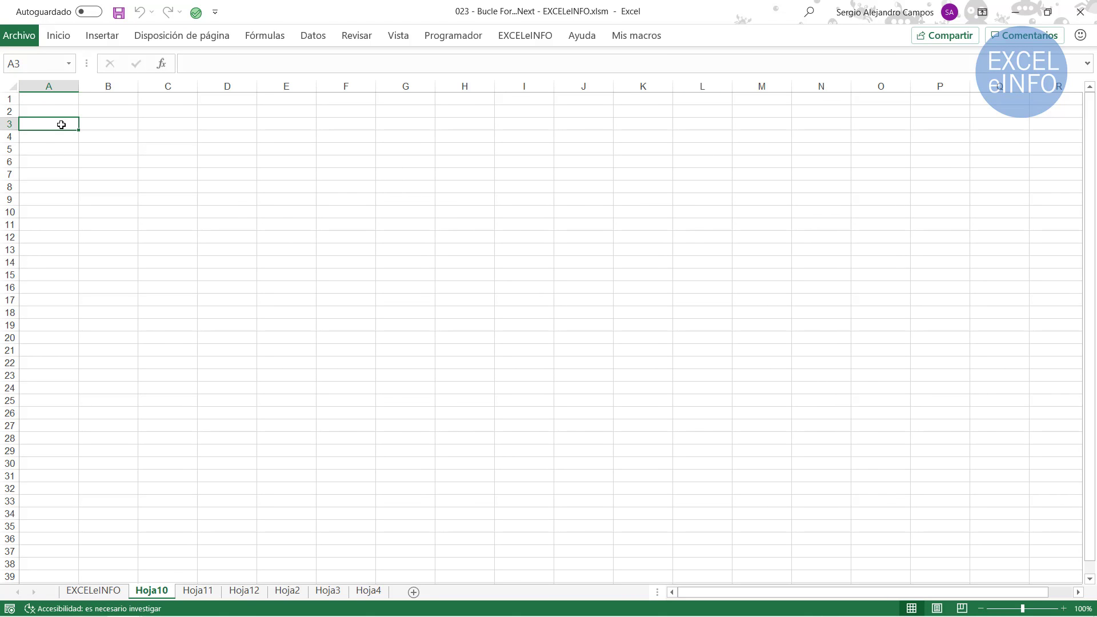
left_click(59, 138)
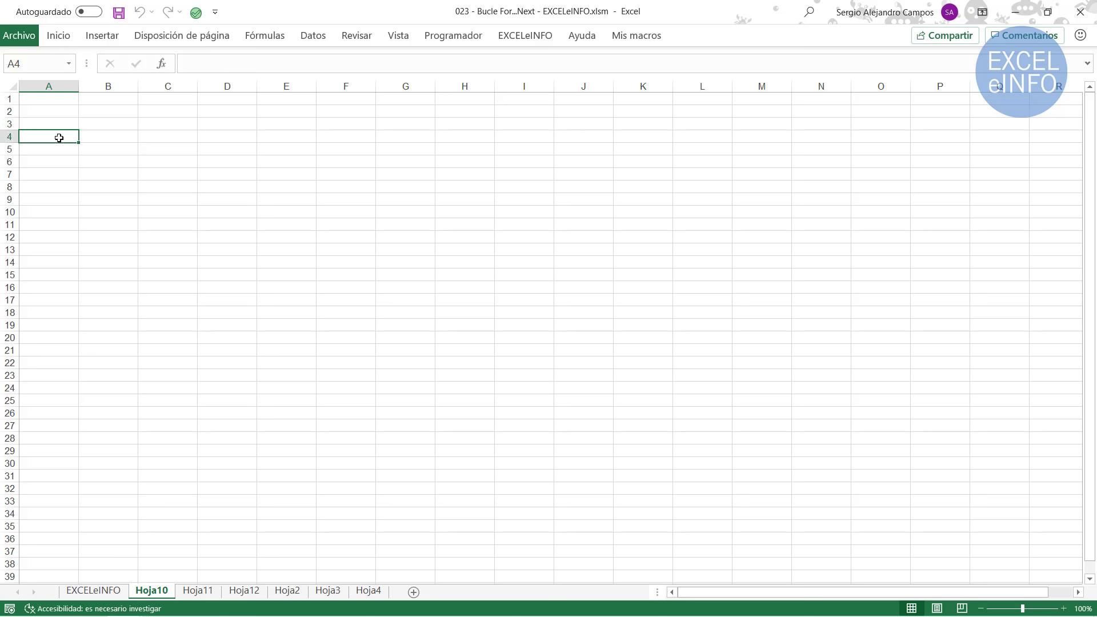
left_click(58, 147)
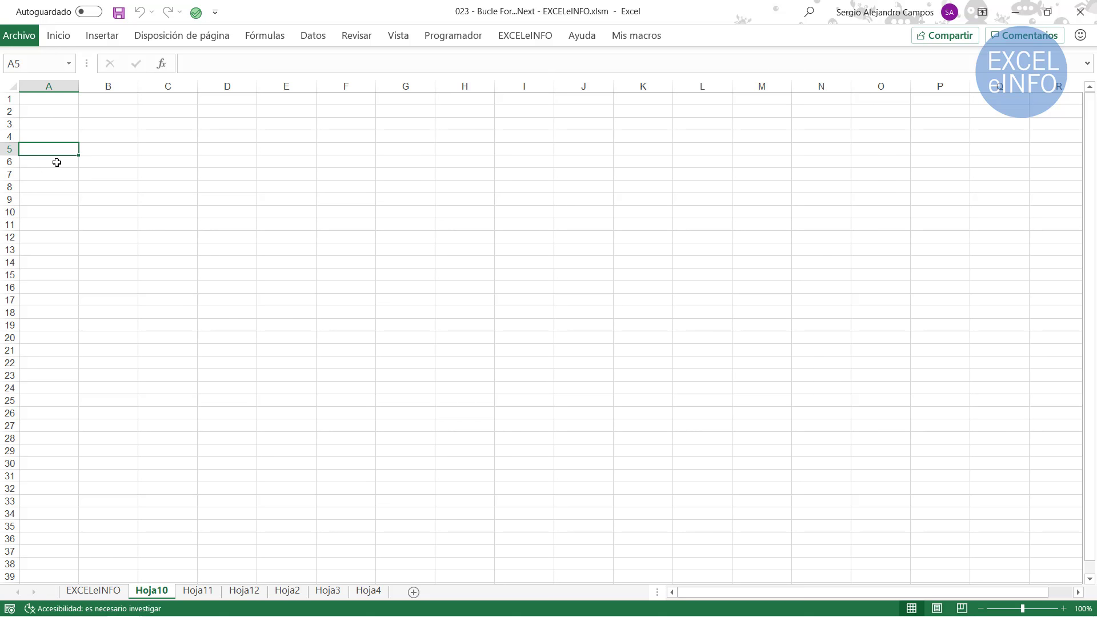
left_click(56, 164)
left_click(54, 175)
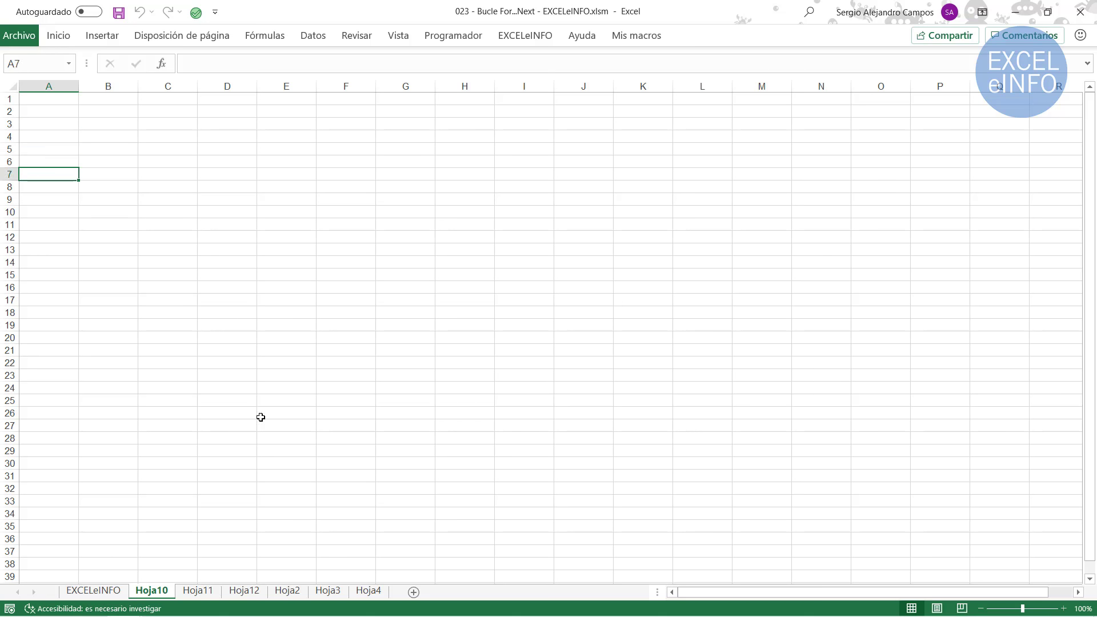
left_click(369, 591)
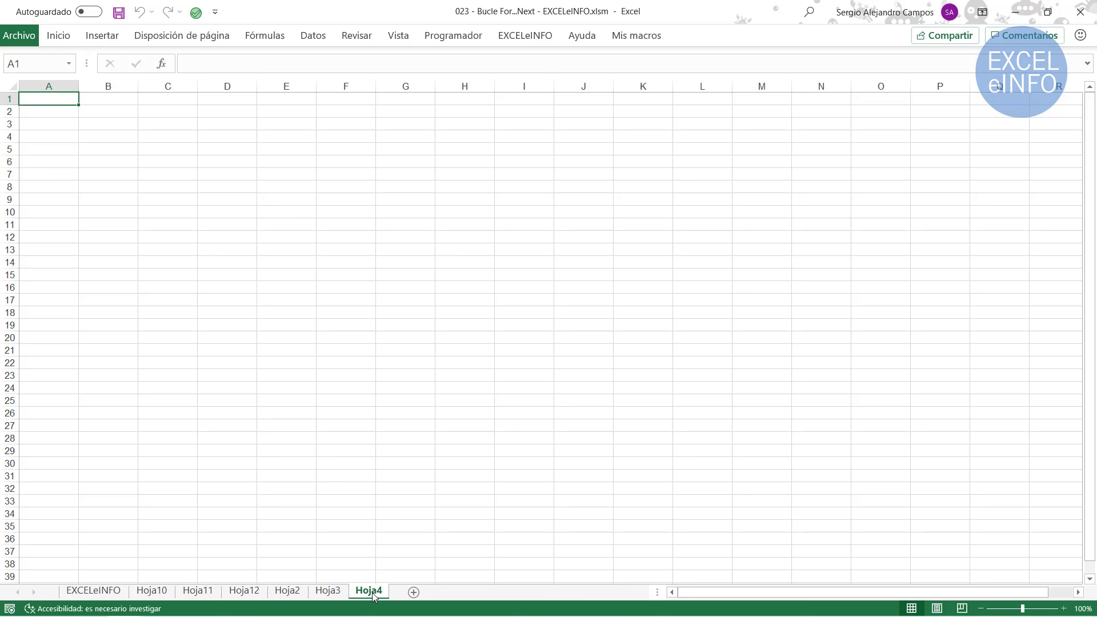
left_click(151, 592)
left_click(51, 187)
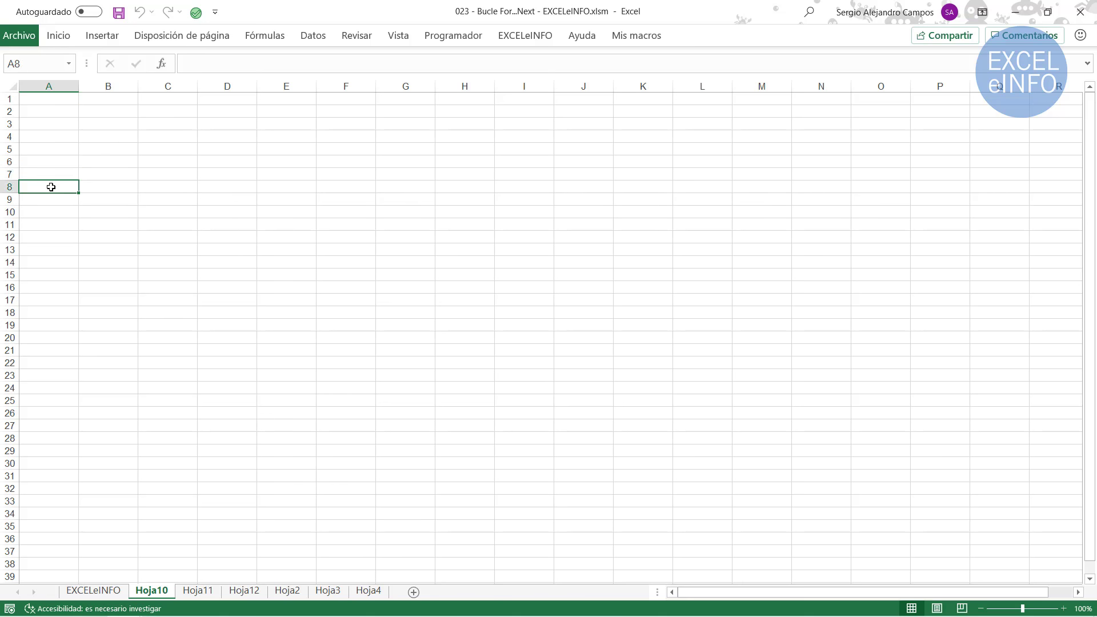
key("alt+Tab")
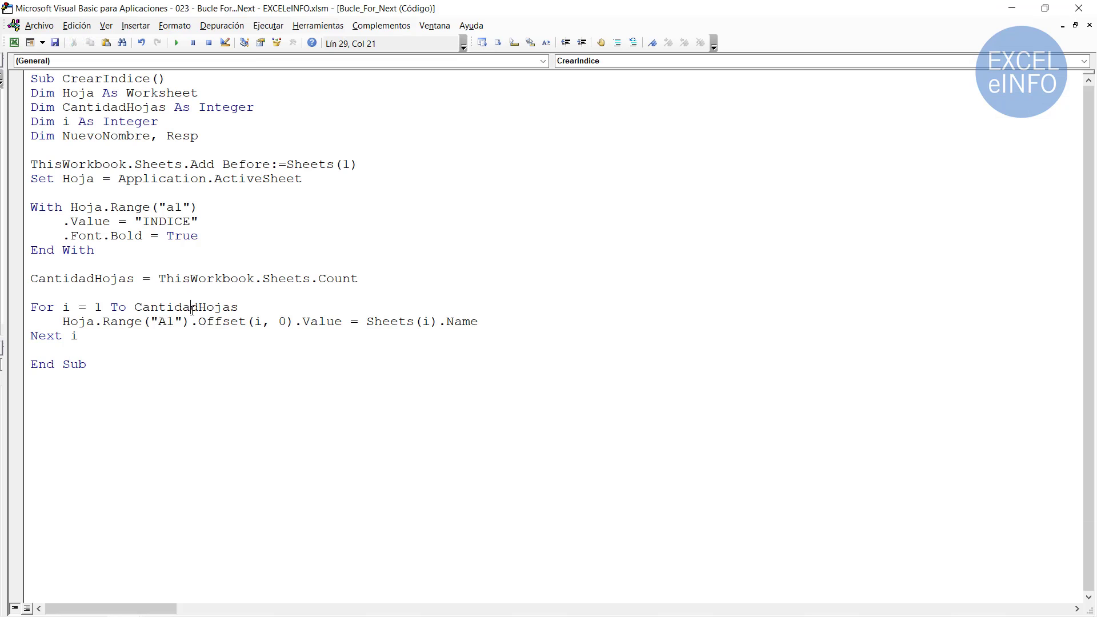
Check cells A1:A9 in the Excel workbook, then put the cursor on the empty line below Next i.
double_click(197, 307)
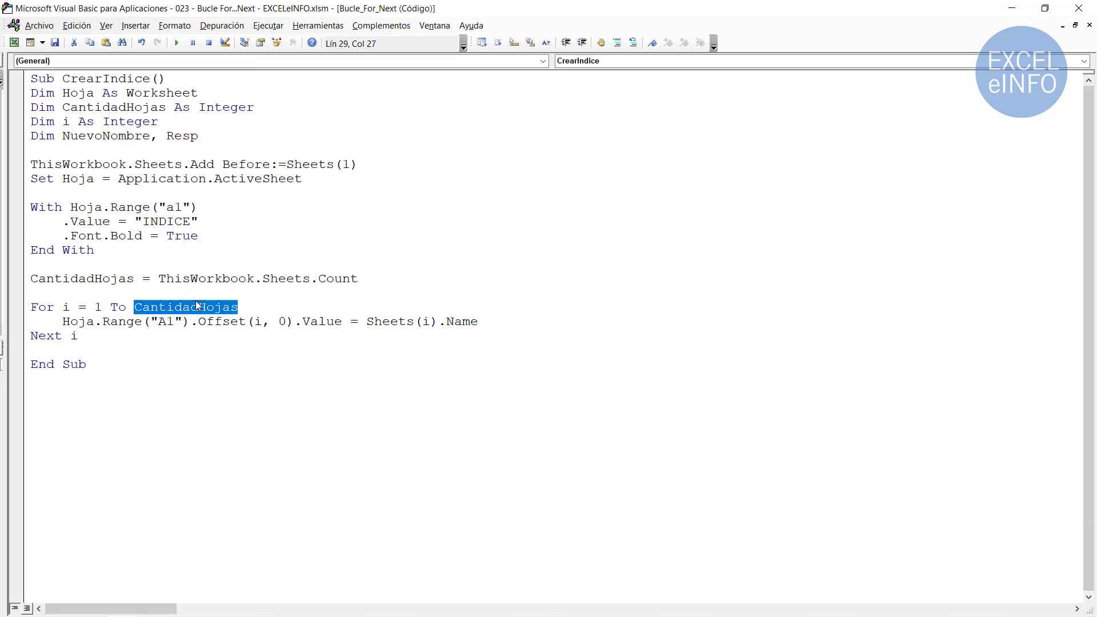
left_click(109, 336)
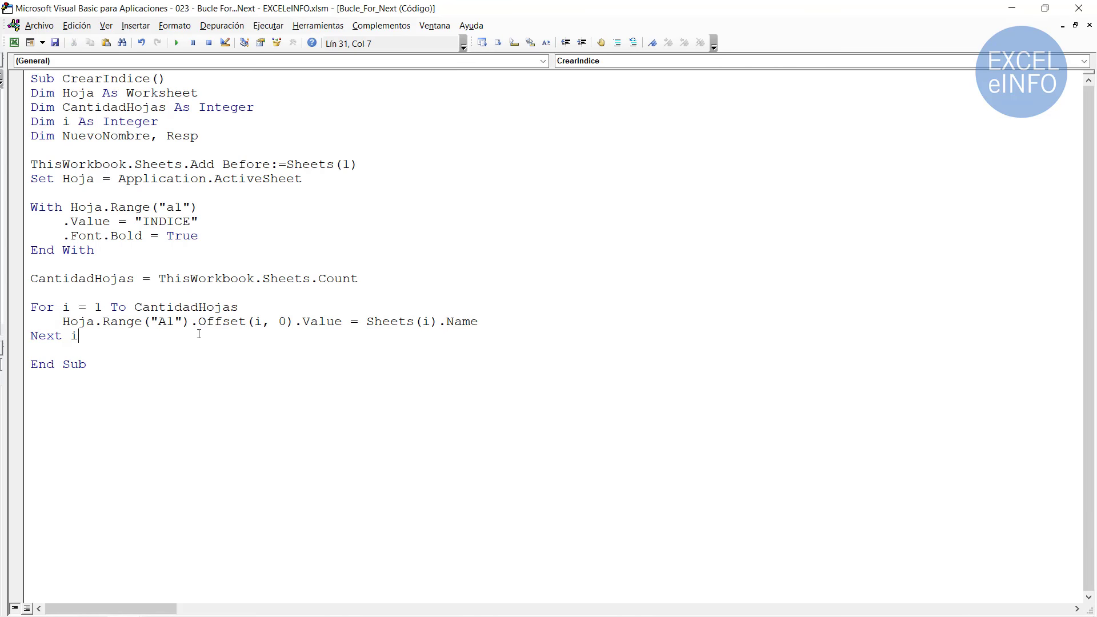
key("alt+F11")
left_click_drag(49, 99, 62, 233)
left_click(64, 99)
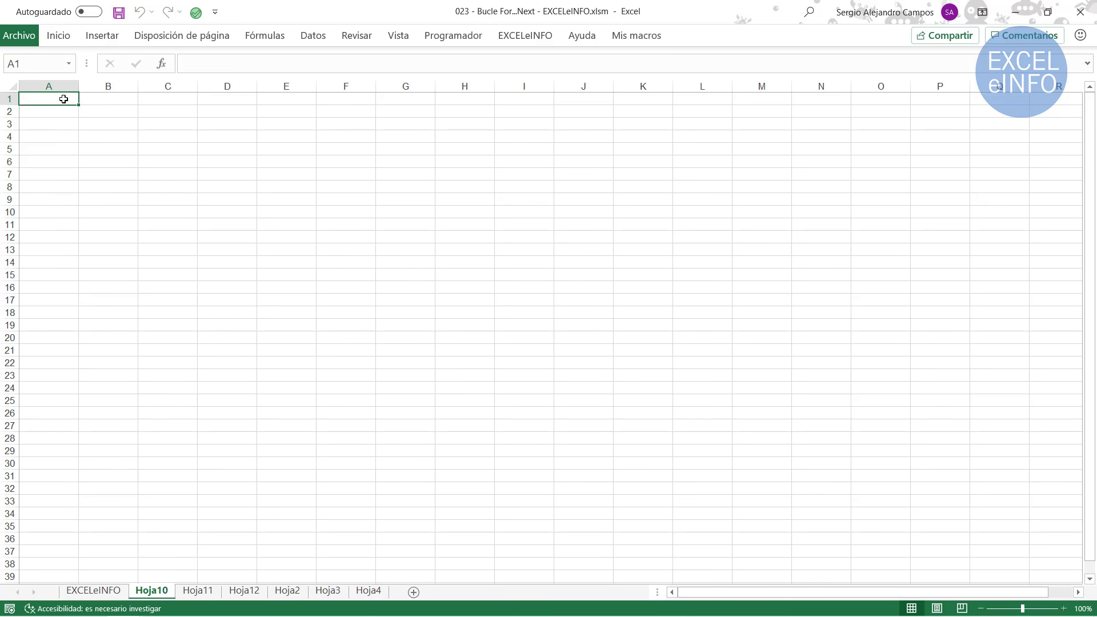
key("alt+F11")
left_click(88, 359)
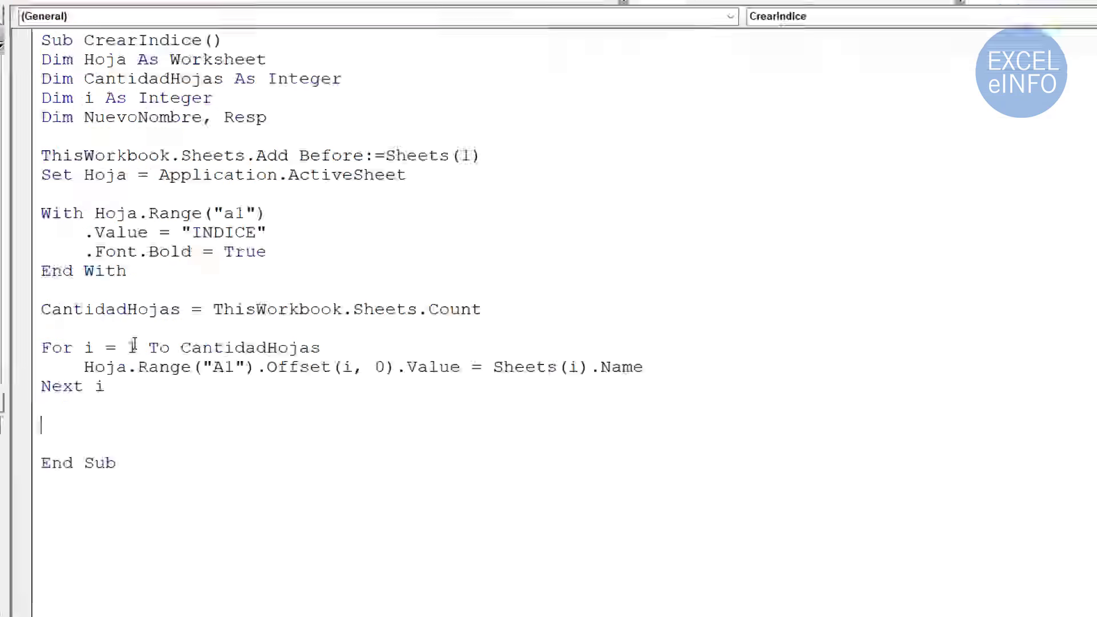
left_click_drag(95, 307, 249, 308)
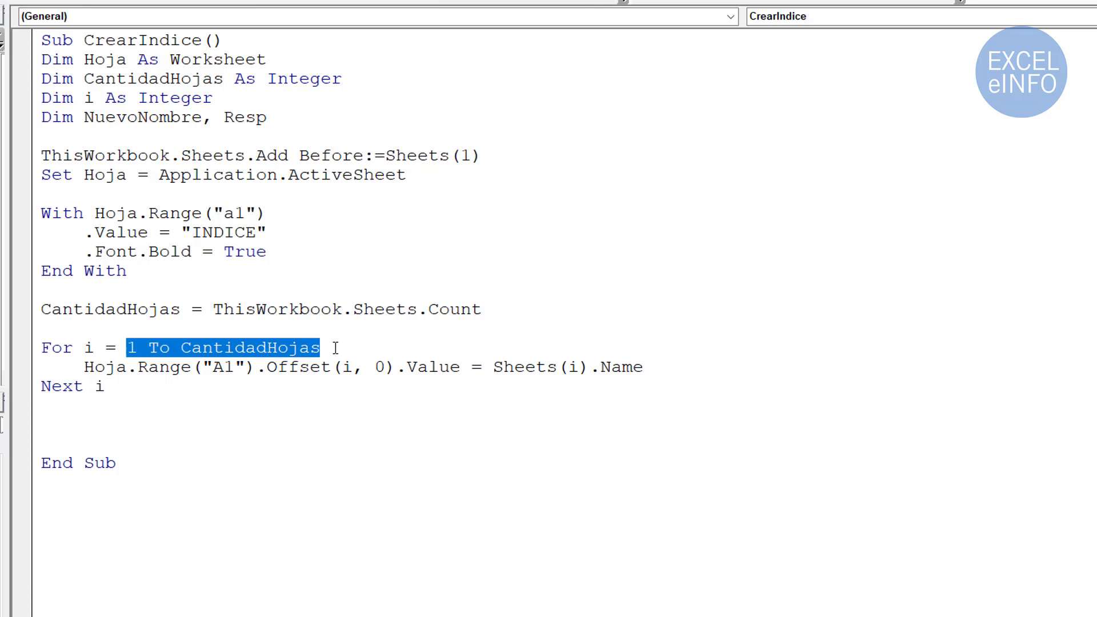
left_click(133, 422)
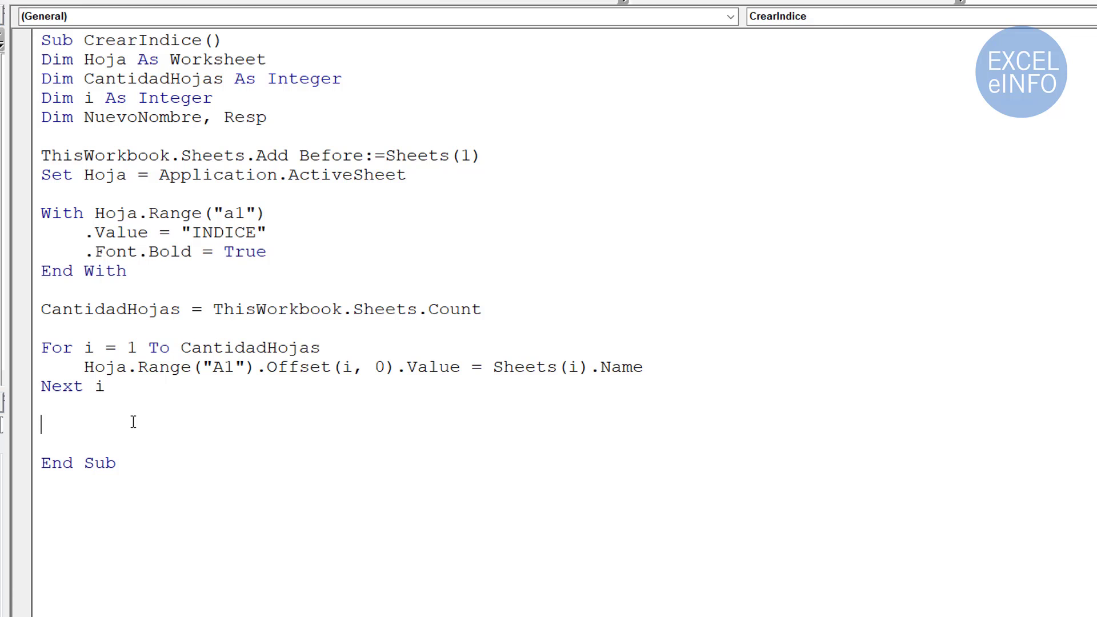
Start Resp = MsgBox("Desea asignarle nombre a la hoja nueva?", below Next i.
type("Resp ")
type("= ")
type("ms")
type("gbox")
type("(")
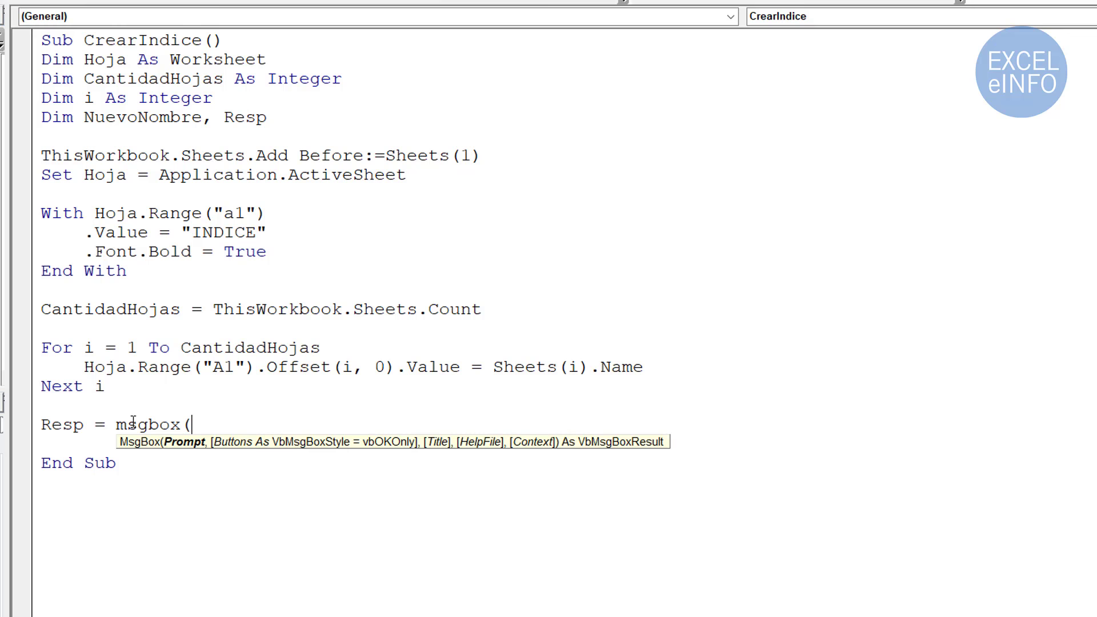
type("\"")
type("DESE")
key("BackSpace")
key("BackSpace")
key("BackSpace")
type("esea asi")
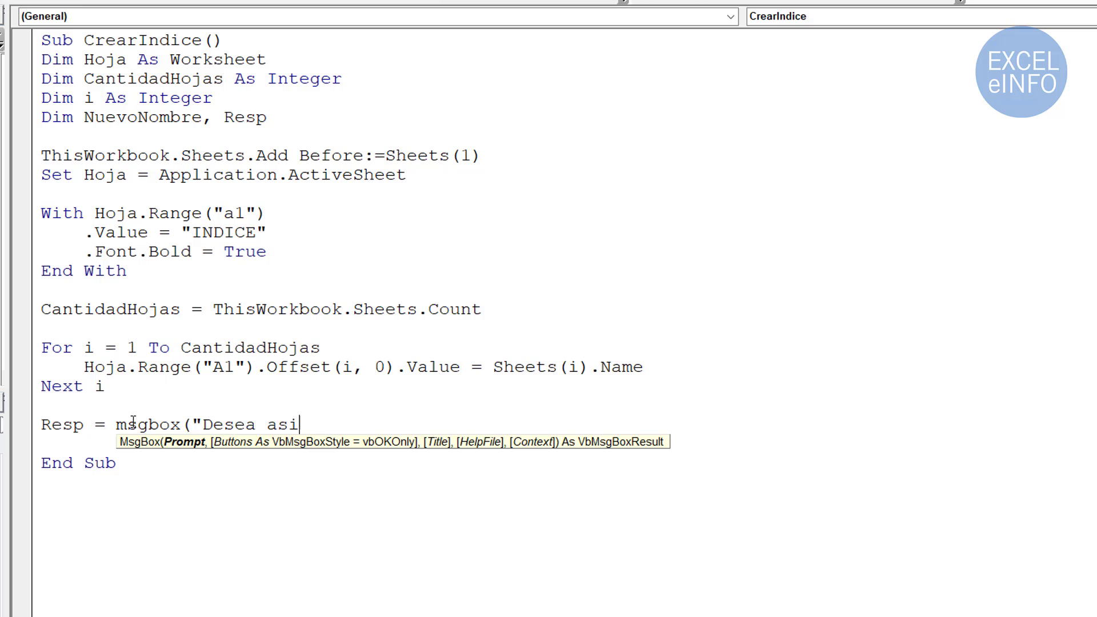
type("gnalr")
key("BackSpace")
key("BackSpace")
type("rle ")
type("nombre a la hoja n")
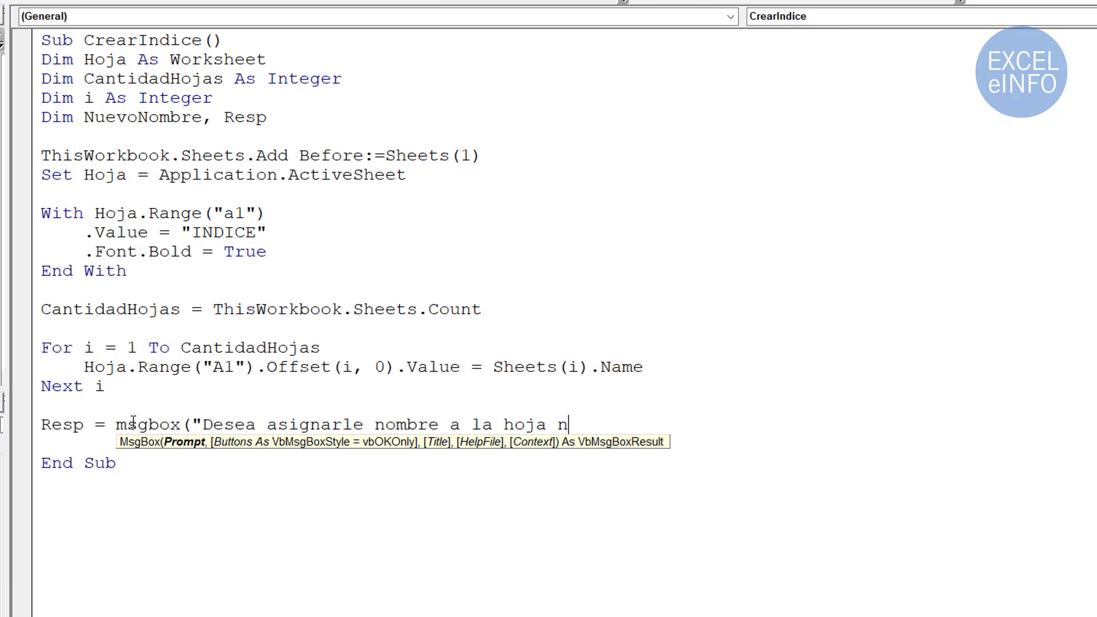
type("uev")
key("BackSpace")
type("eva")
type("=")
key("BackSpace")
type("?\"")
type(",")
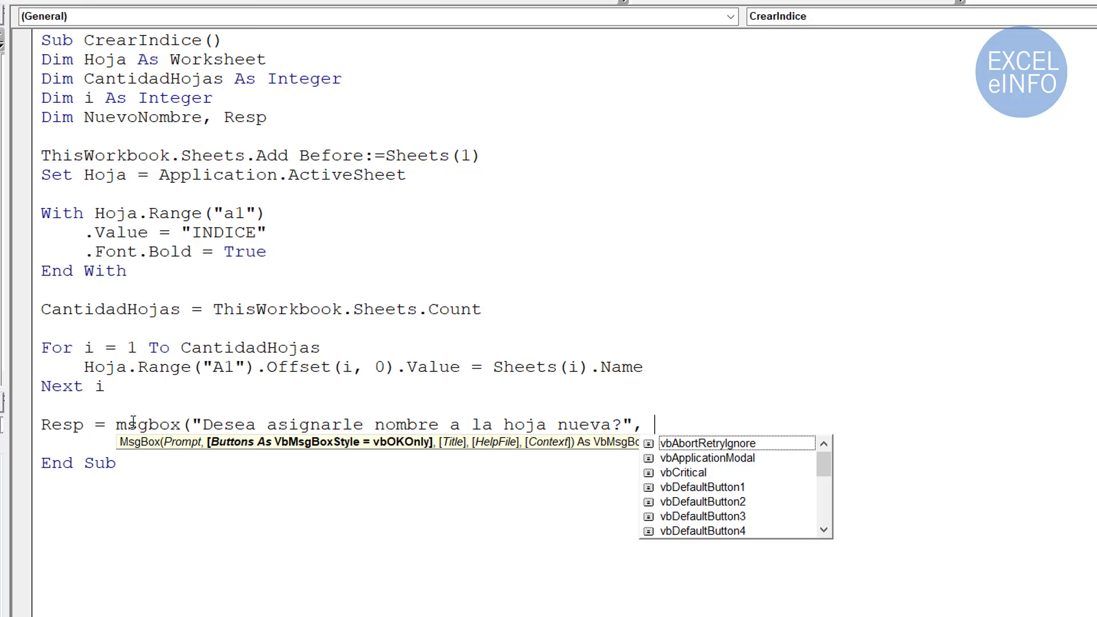
Add vbYesNoCancel + vbQuestion buttons and the "EXCELeINFO" title to the MsgBox call.
type("vbye")
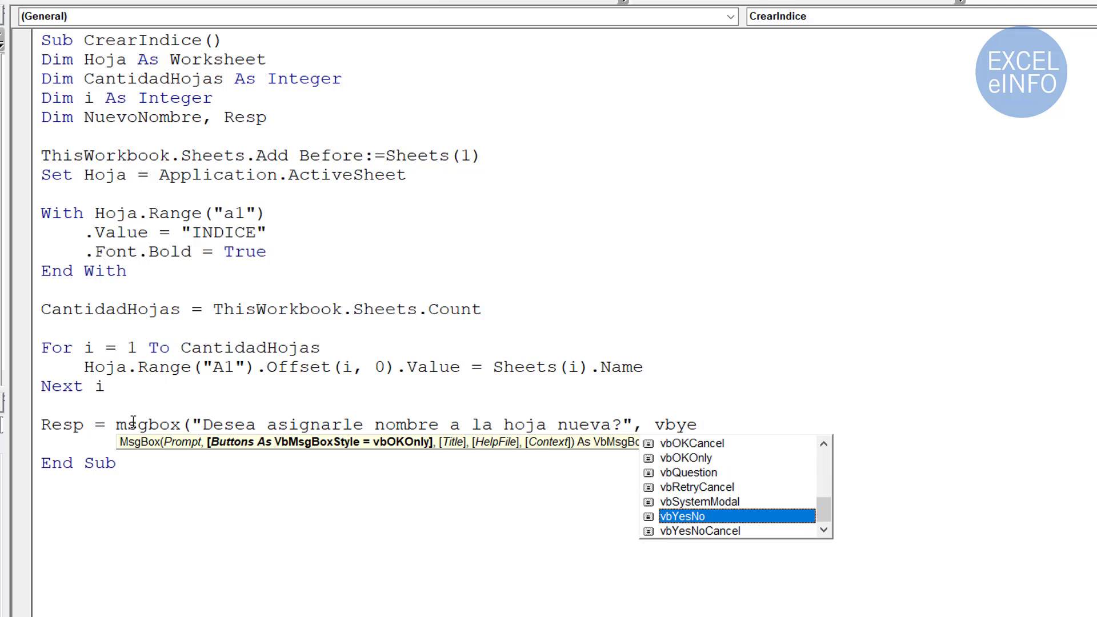
key("Down")
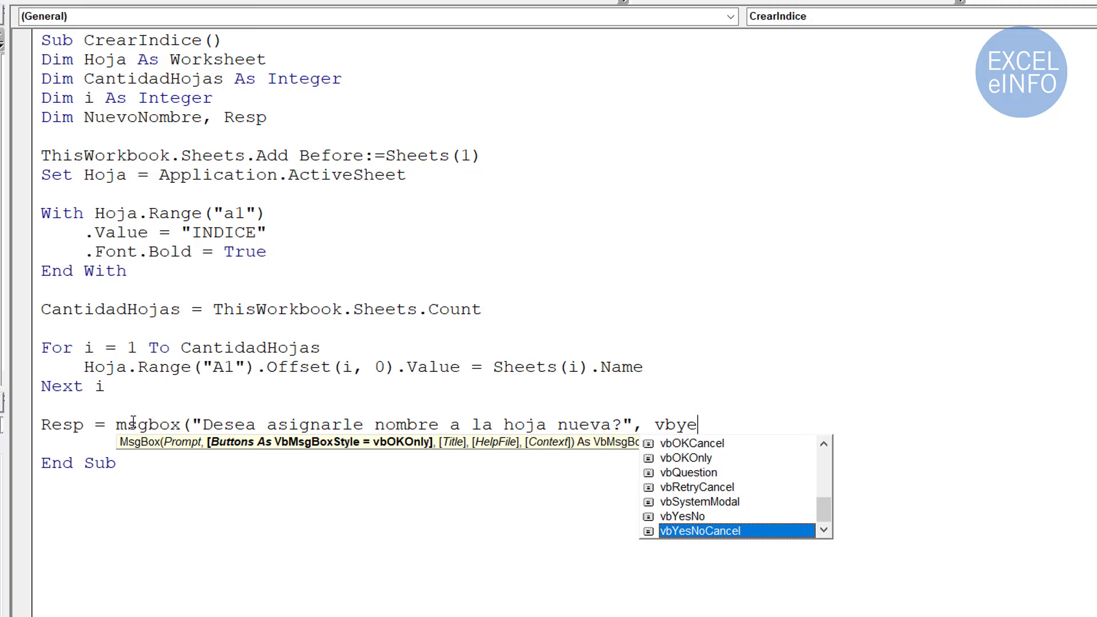
type("+")
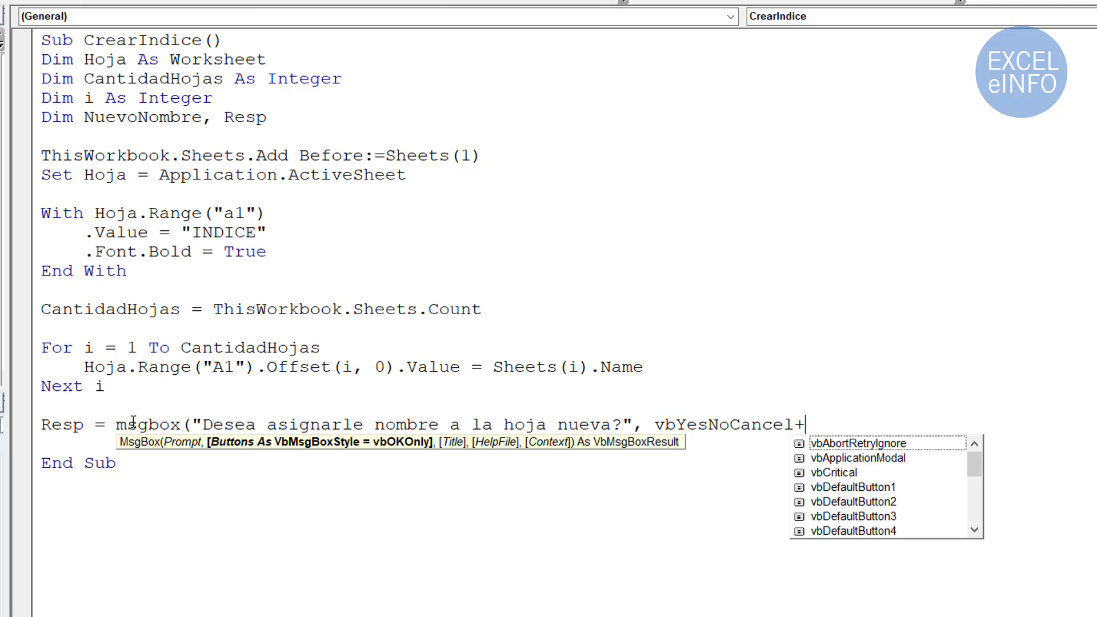
type("vb")
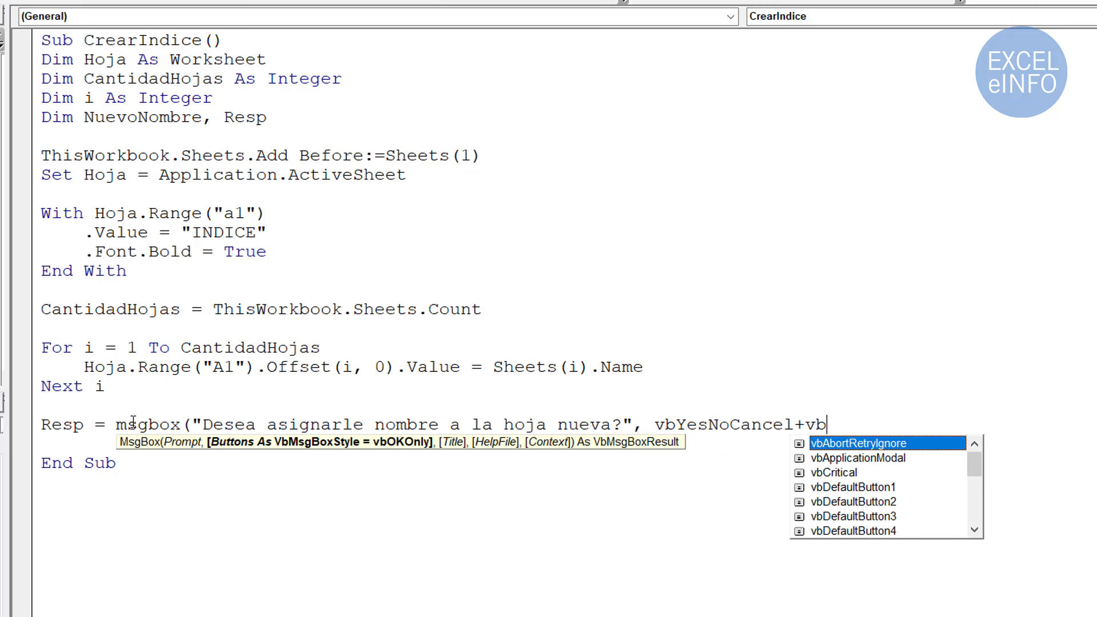
type("qu")
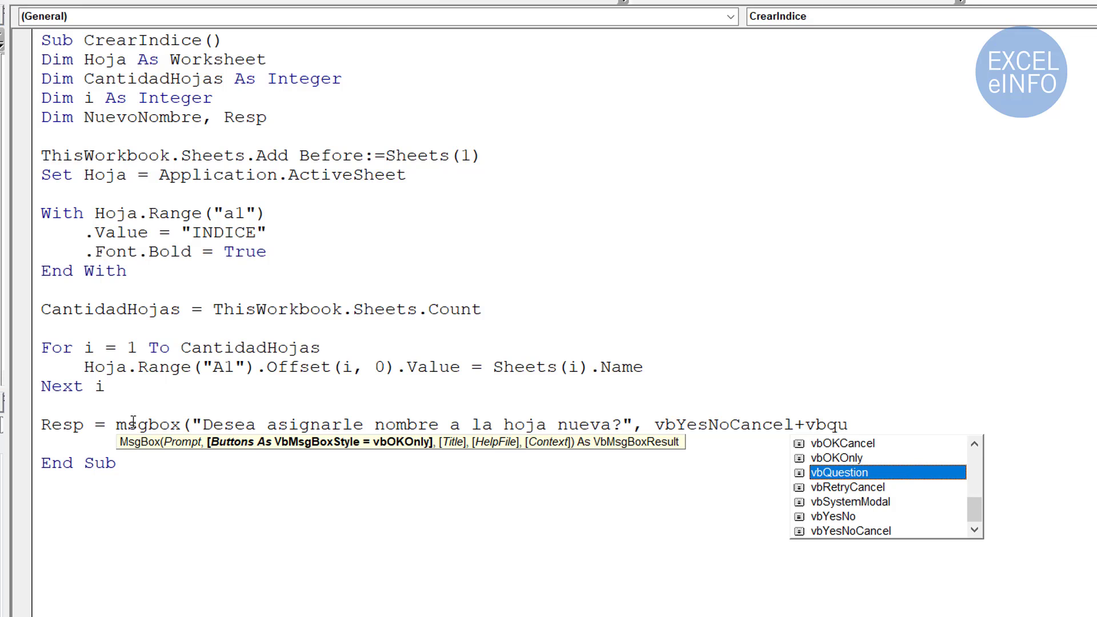
key("Tab")
type(",")
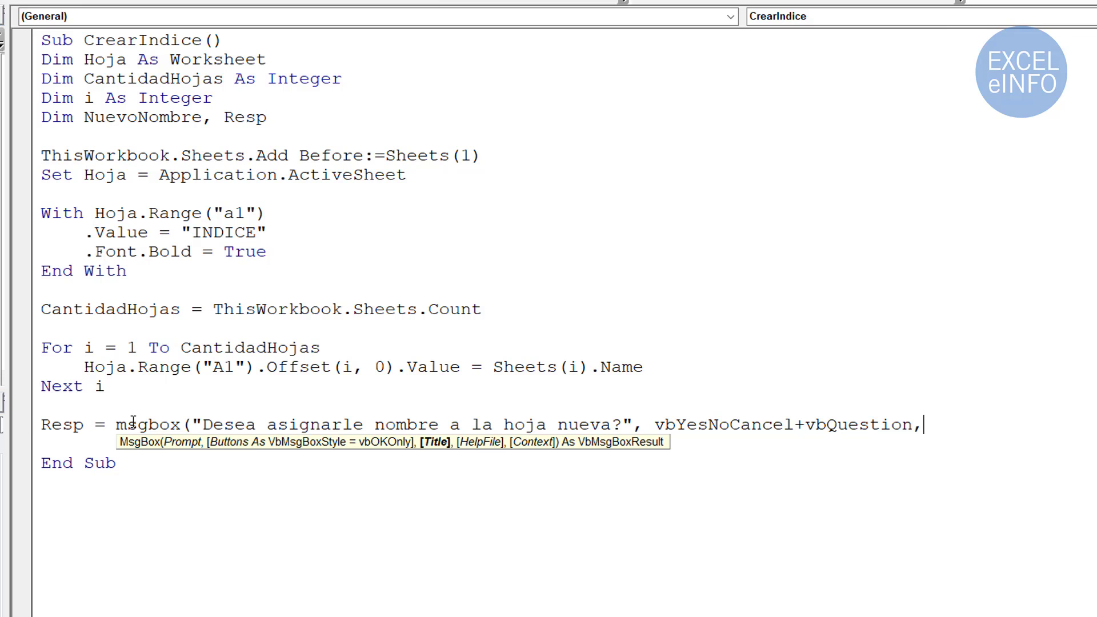
type("\"EXCE")
type("LeINFO")
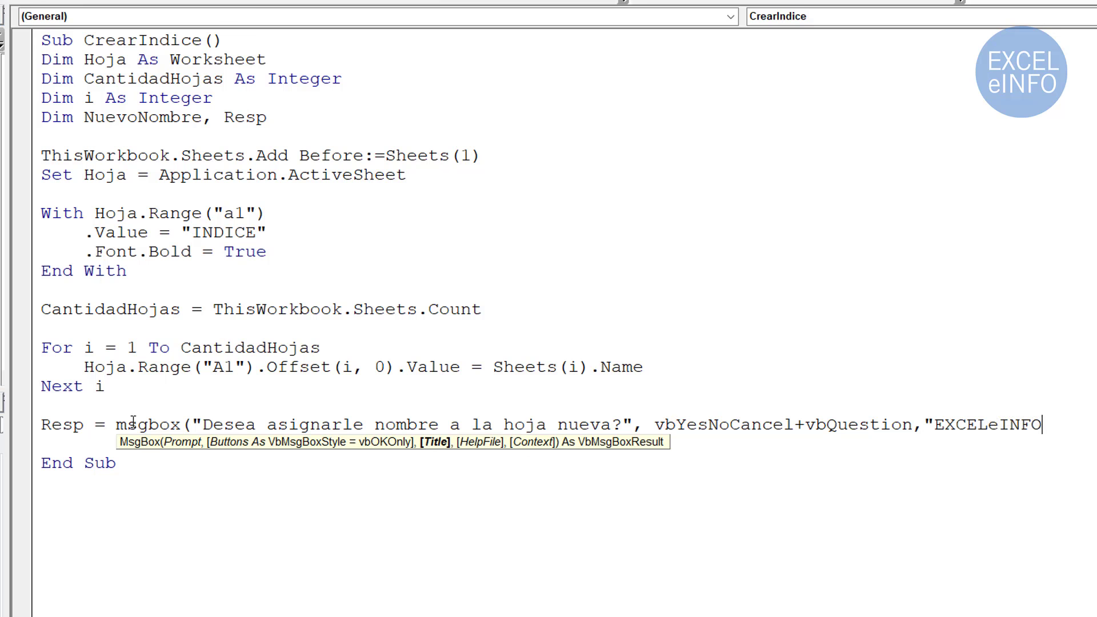
type("\"")
key("Return")
Highlight Resp, vbYesNoCancel and MsgBox in the new line, then move to the empty line below.
key("shift+Up")
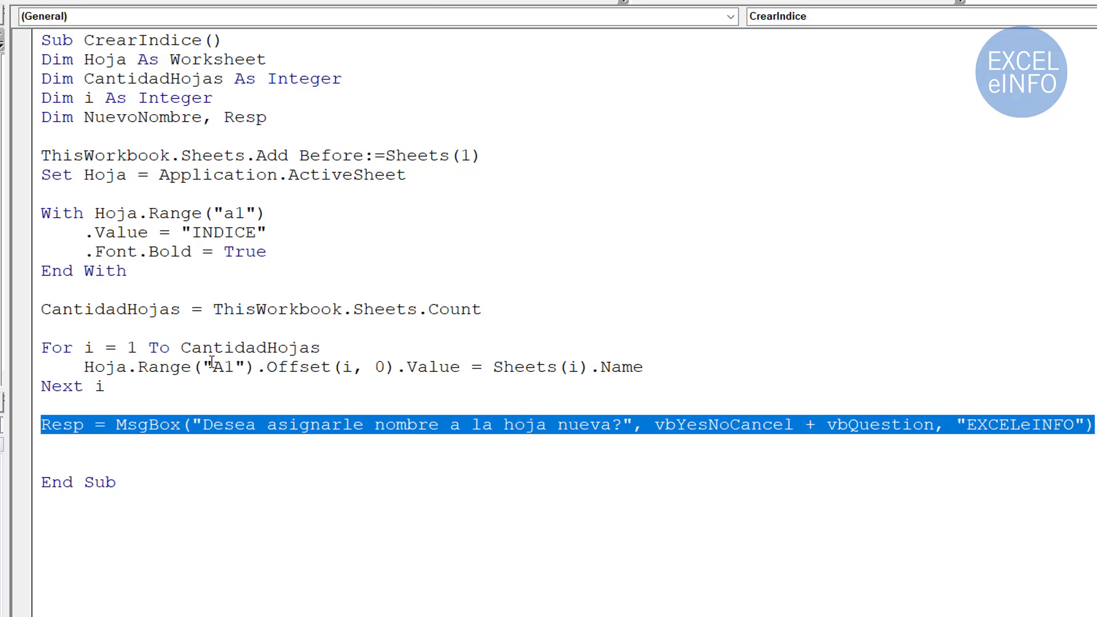
double_click(78, 428)
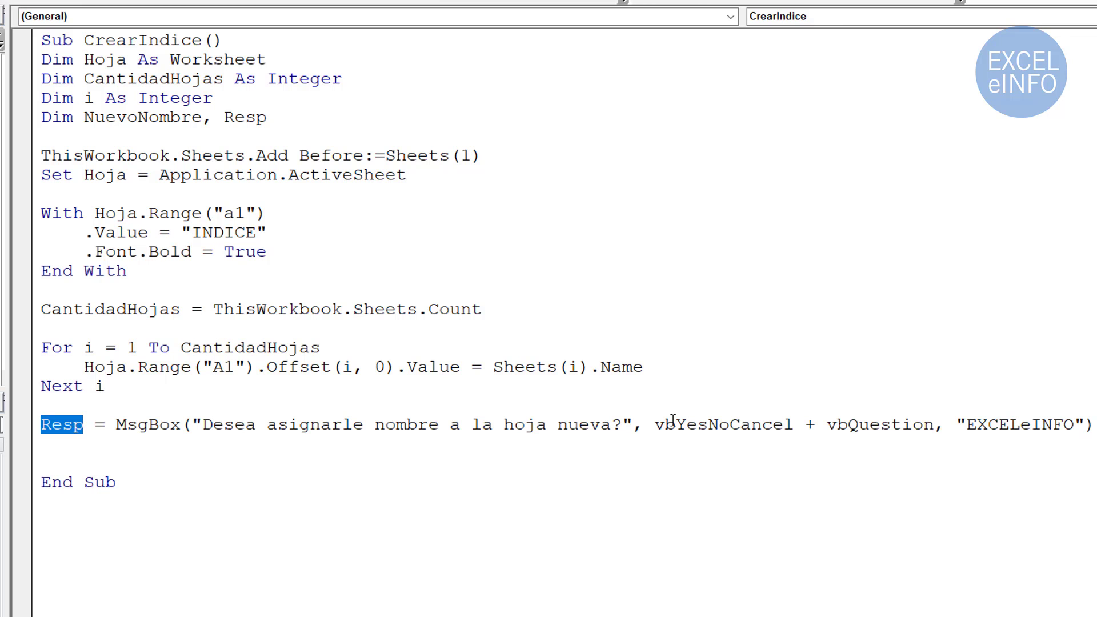
left_click_drag(661, 426, 794, 427)
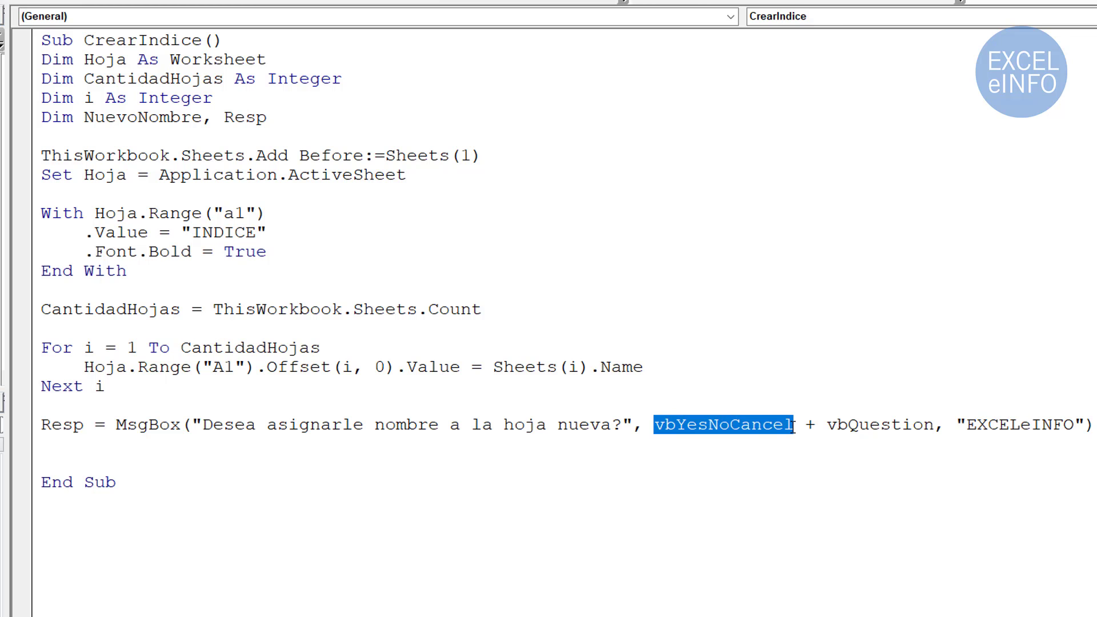
double_click(152, 426)
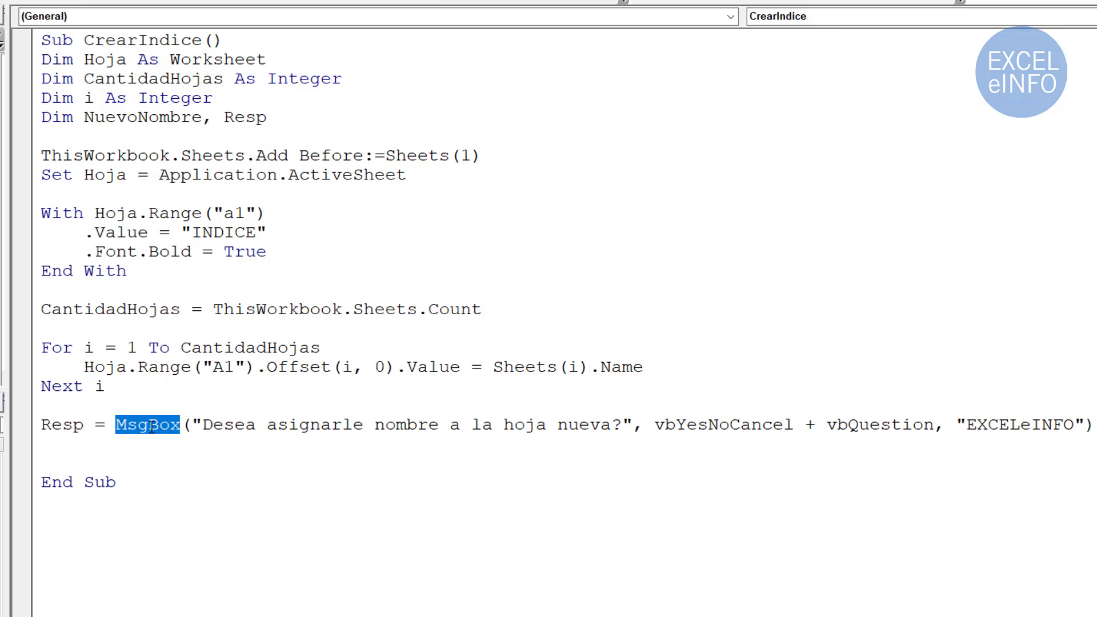
left_click(151, 444)
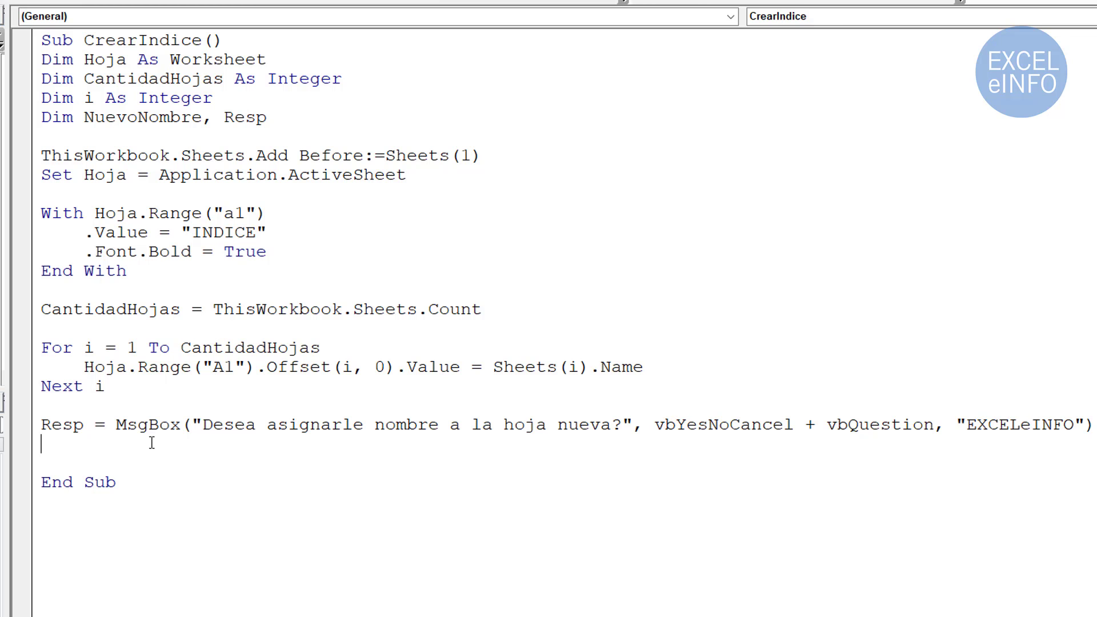
Add the line If Resp = vbYes Then below the MsgBox statement.
key("Return")
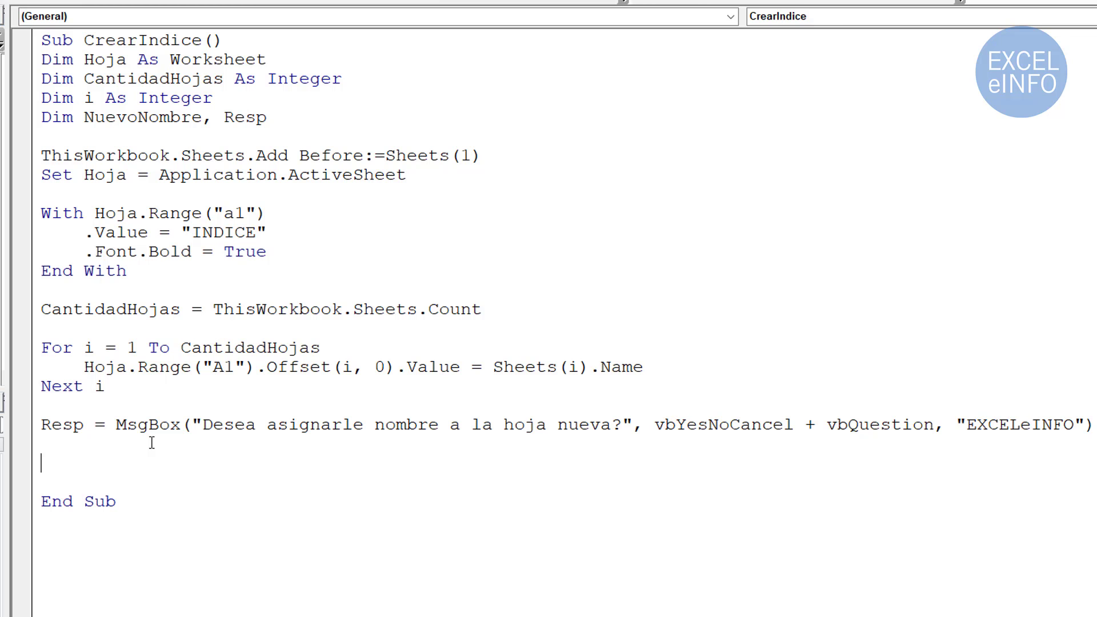
type("if")
key("BackSpace")
key("BackSpace")
type("If ")
type("Res")
type("p = ")
type("vbYe")
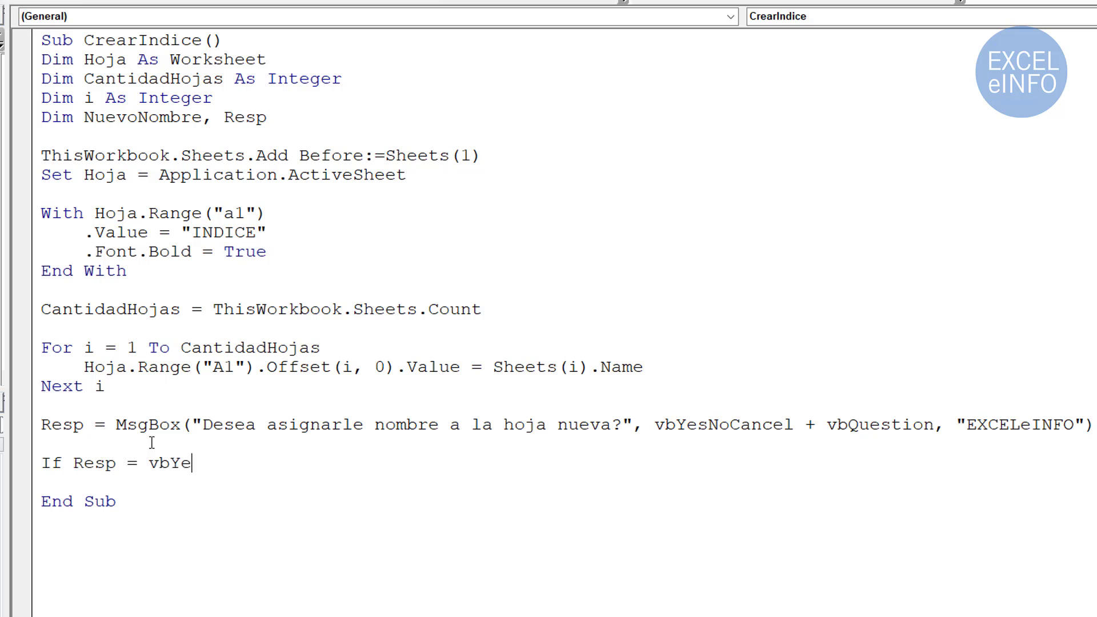
type("s")
type(" then")
Begin the If body with an indented application.Dialogs( call.
key("Return")
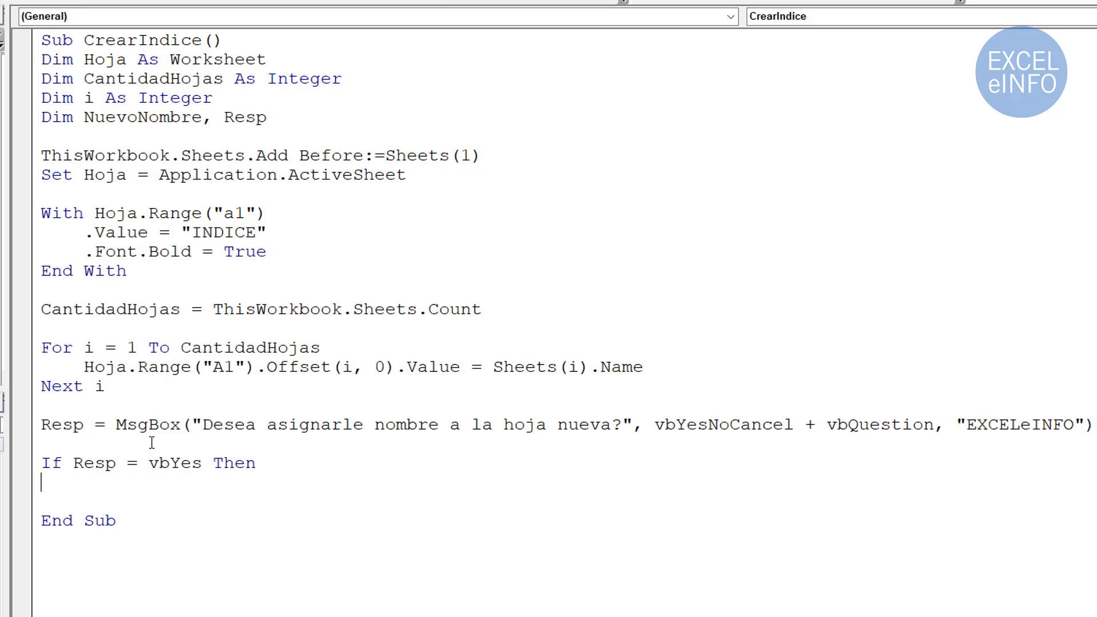
key("Tab")
type("applicat")
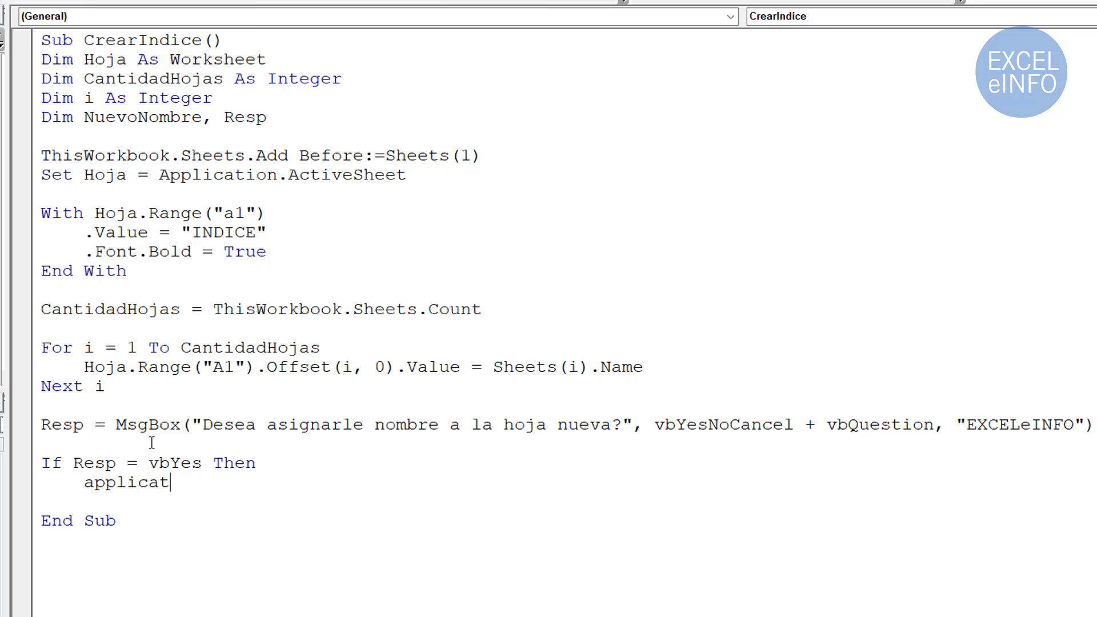
type("ion.")
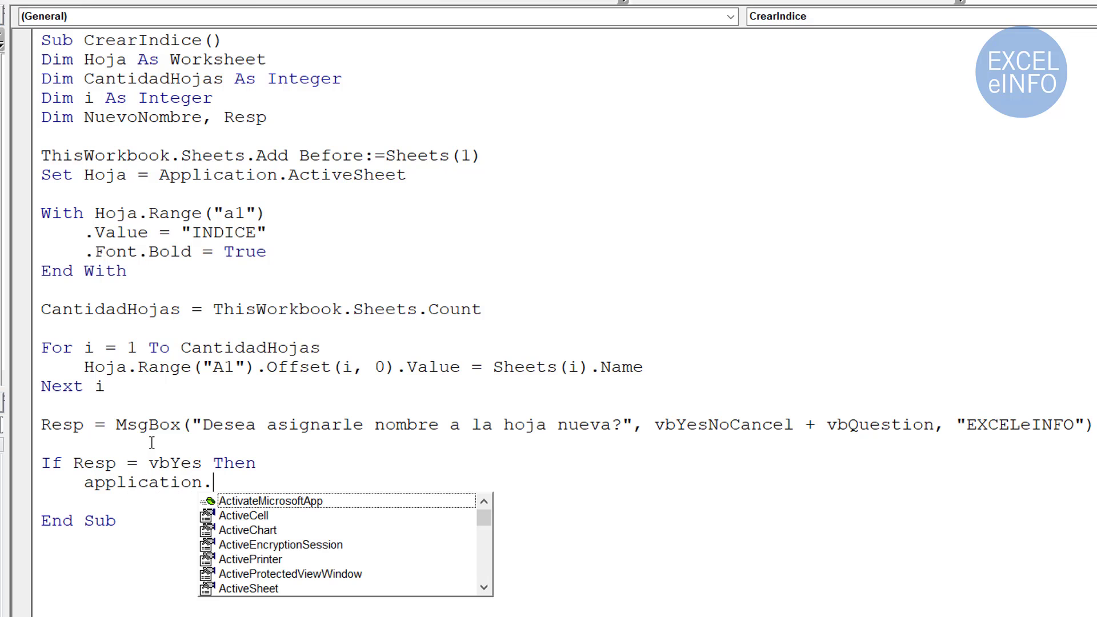
type("dia")
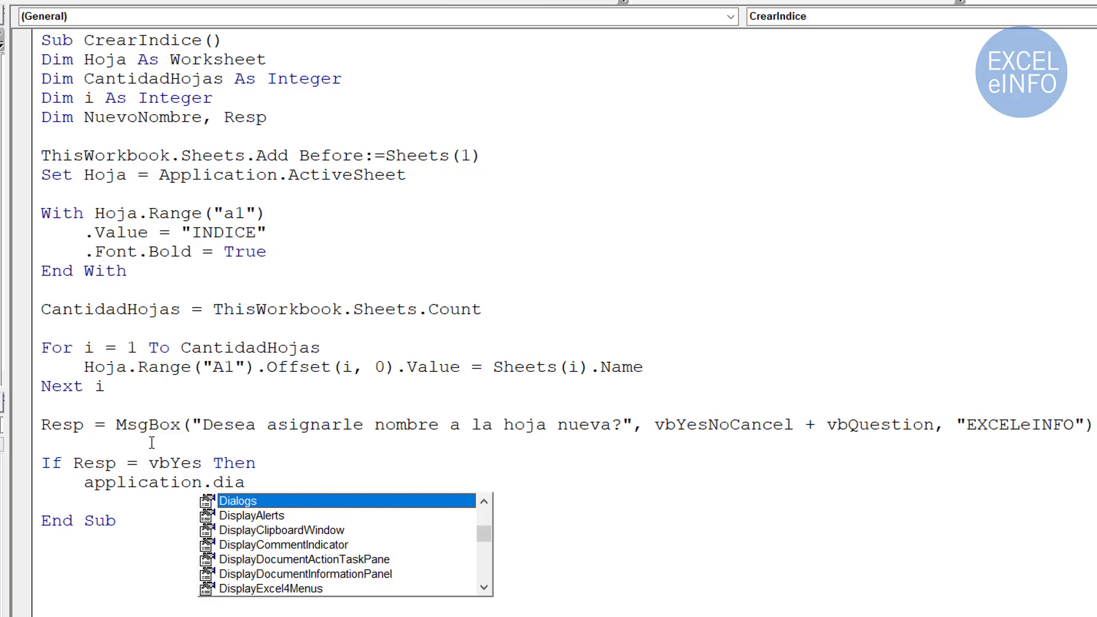
key("Tab")
type("(")
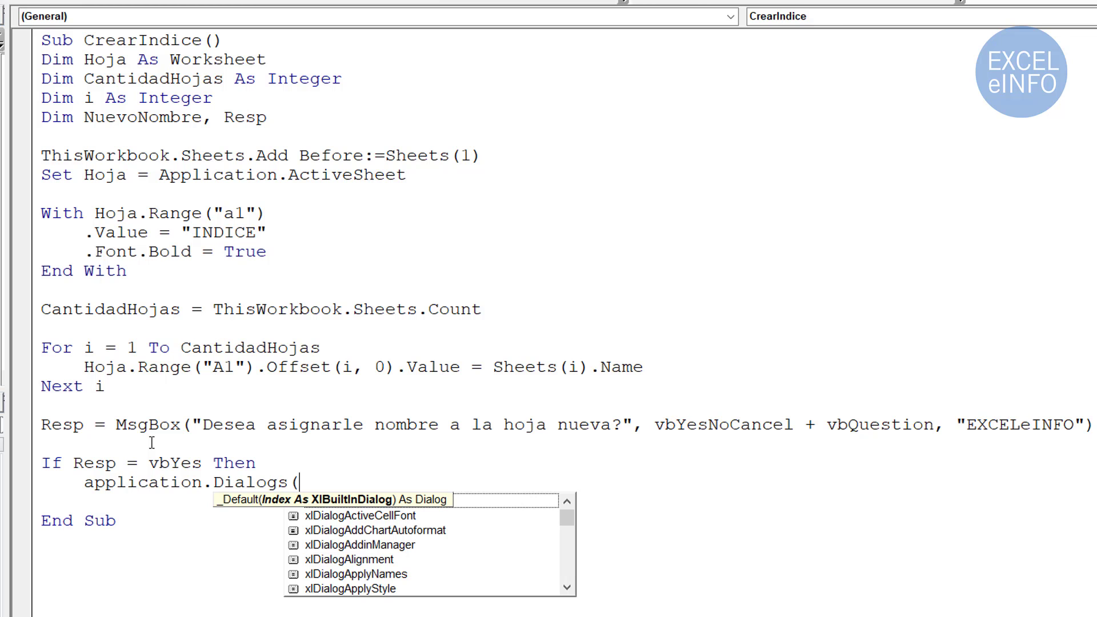
Complete the Yes branch with Application.Dialogs(xlDialogWorkbookName).Show and open a blank line below it.
type("x")
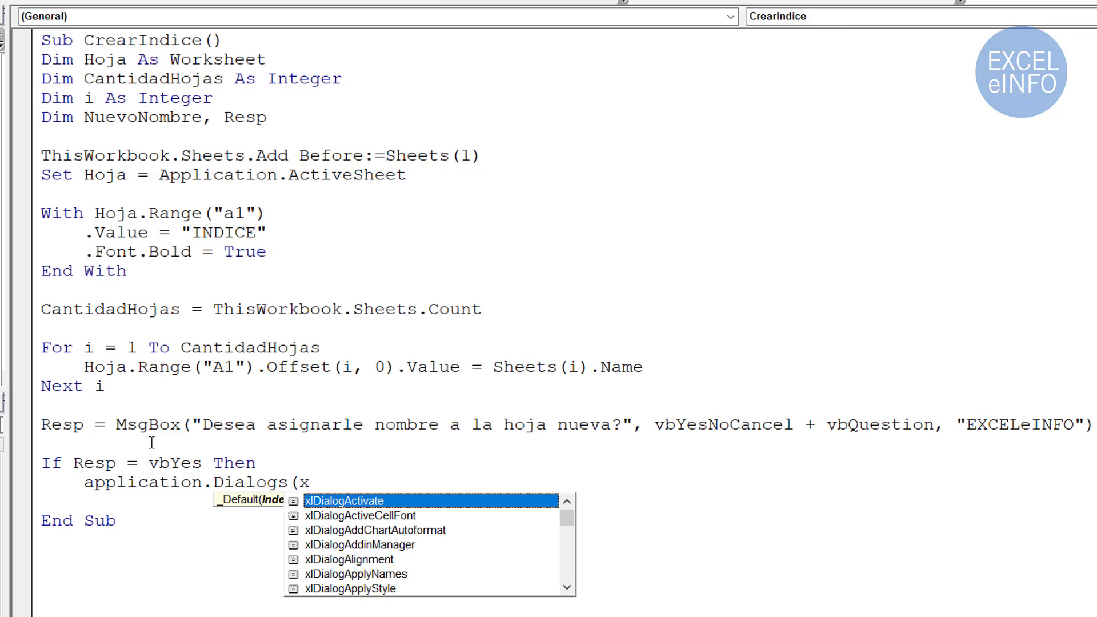
type("l")
type("Dialog")
type("Wor")
key("Down")
key("Down")
key("Down")
key("Down")
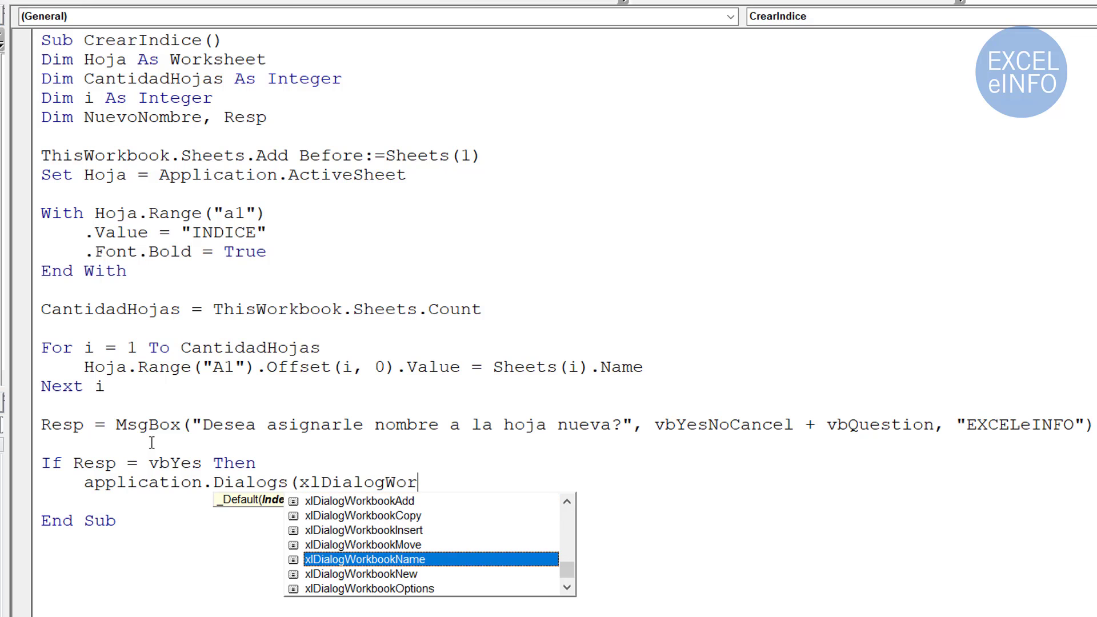
key("Tab")
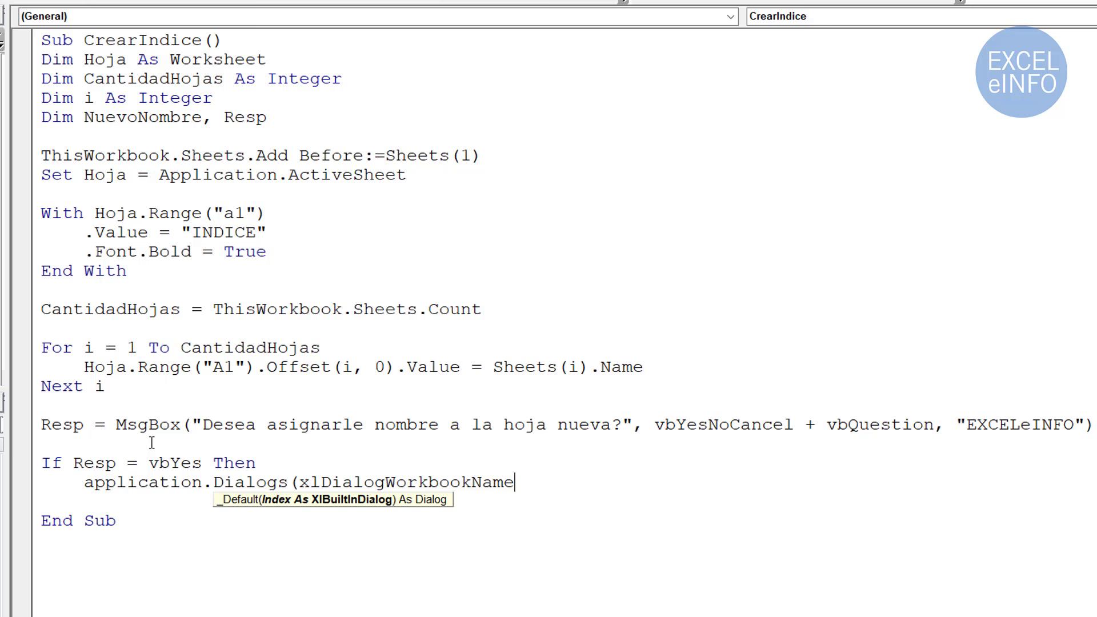
type(")")
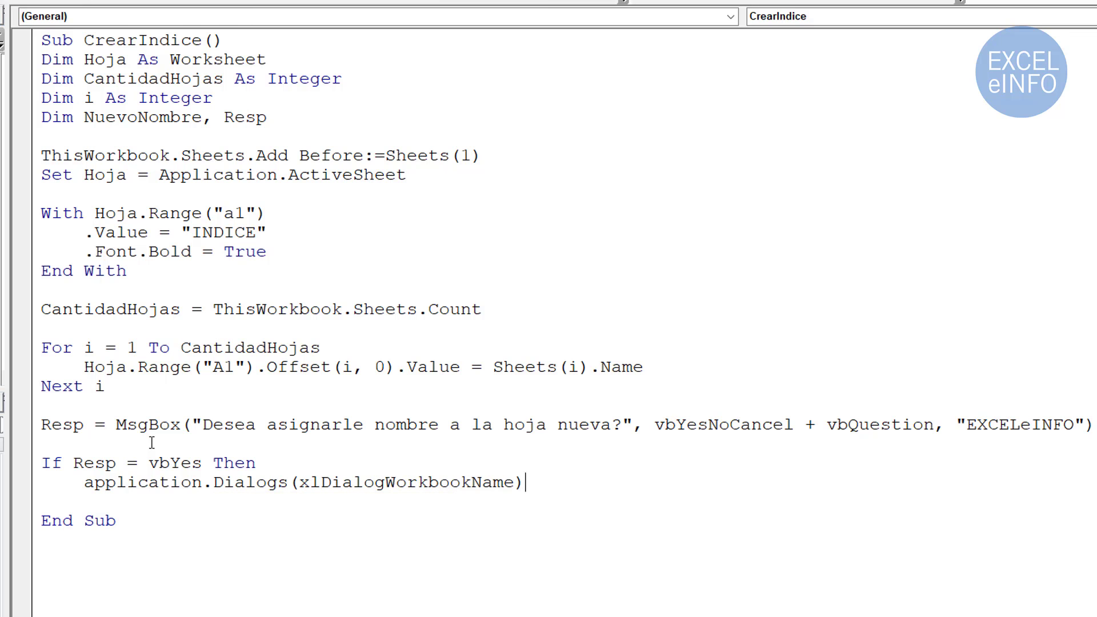
type(".")
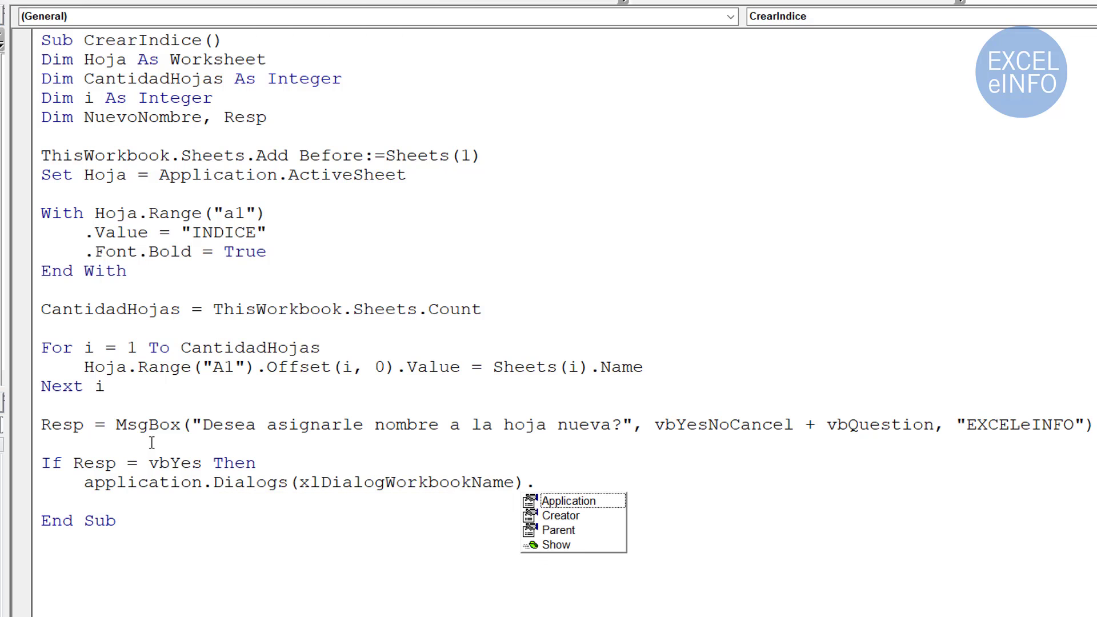
type("s")
key("Tab")
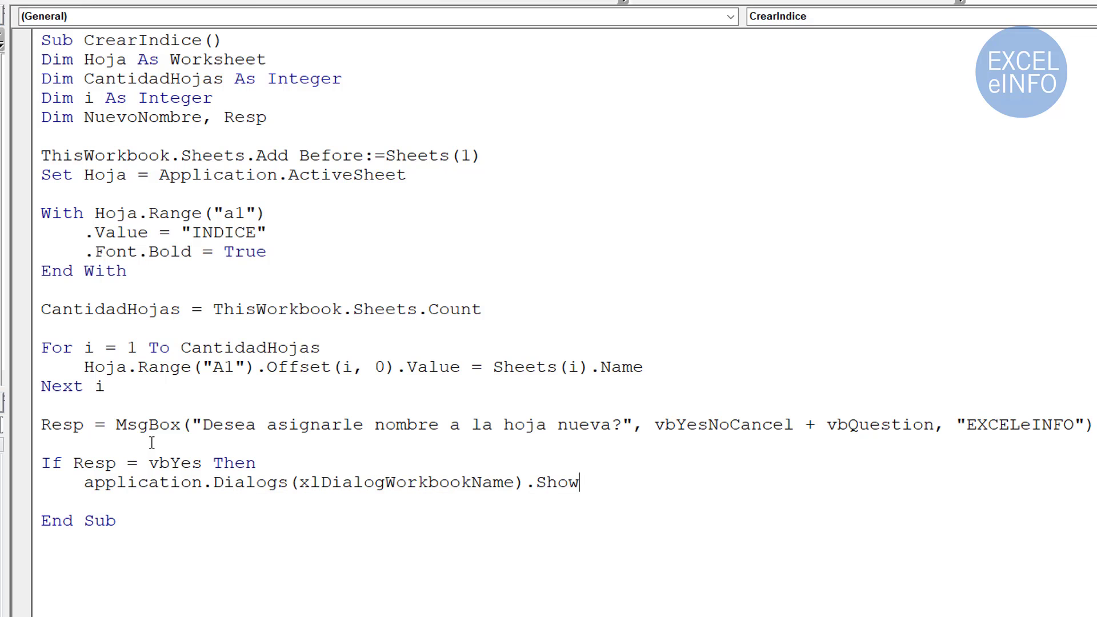
key("Down")
key("Return")
key("Up")
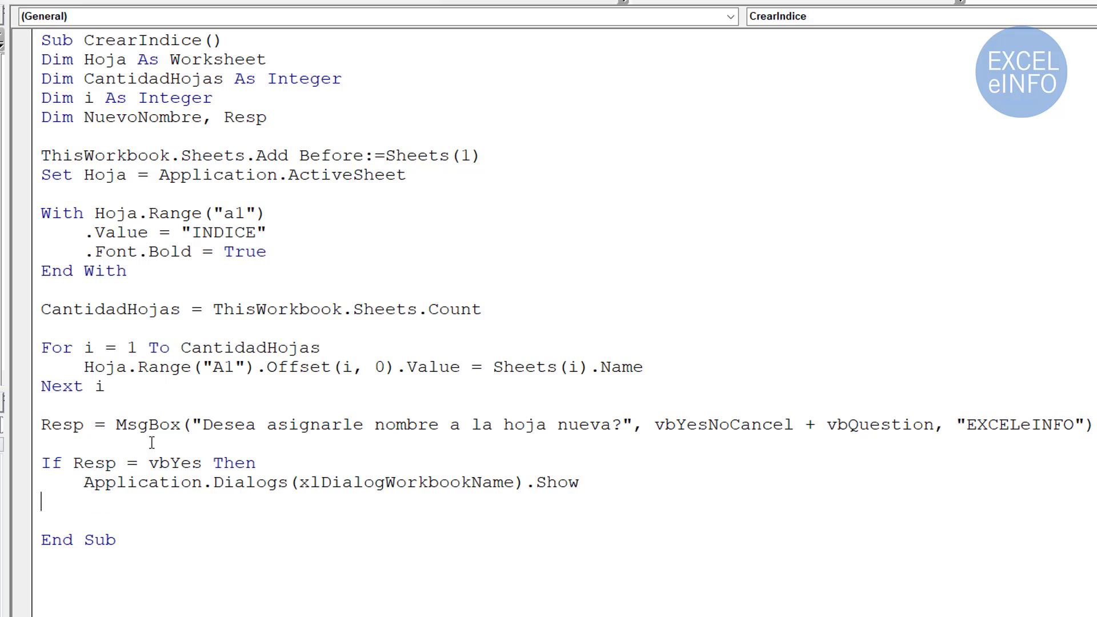
Add an Else branch with the comment 'Nada and close the block with End If.
type("else")
key("Down")
type("'")
type("Nada")
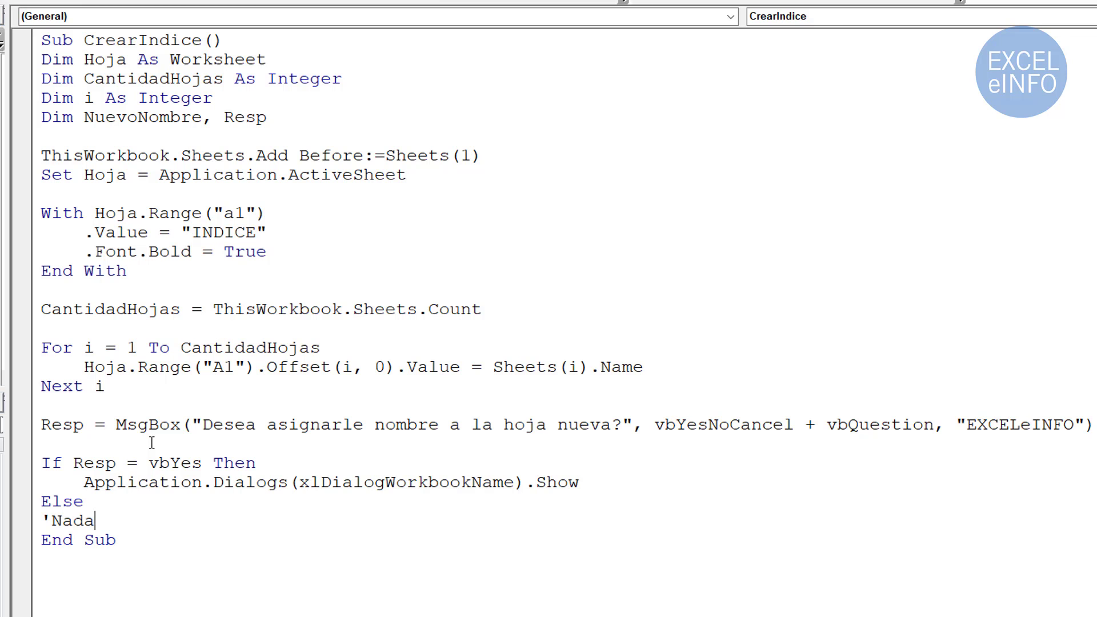
key("Return")
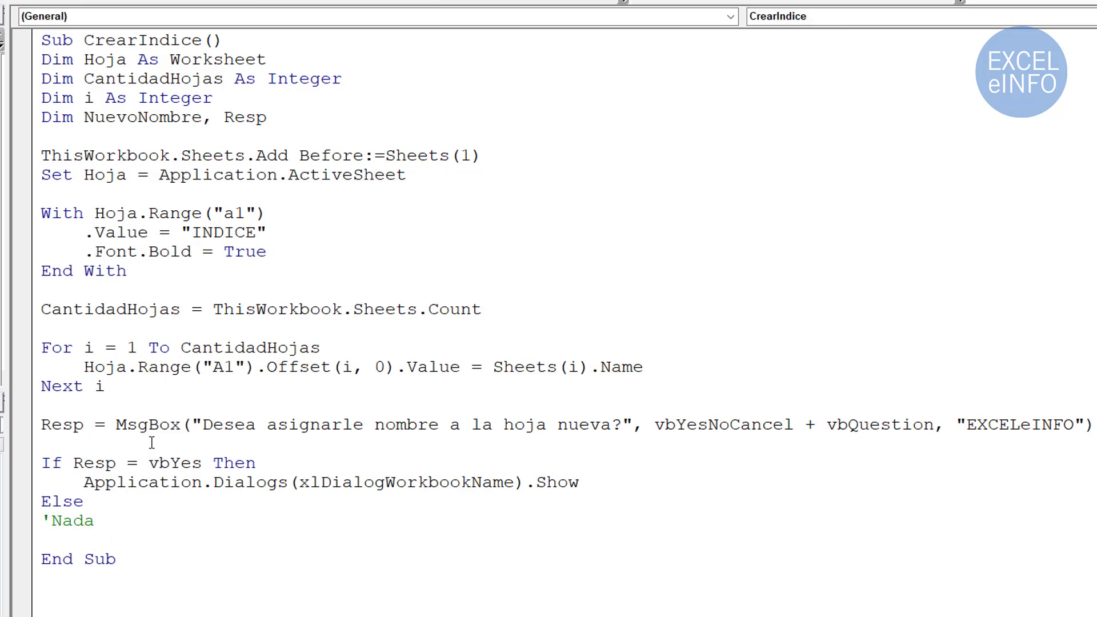
type("endif")
key("Up")
Highlight the End If and End Sub lines to review the finished macro.
key("Down")
key("Up")
key("Up")
key("Up")
key("Home")
key("shift+Right")
key("shift+Right")
key("Down")
key("Down")
key("Down")
key("Down")
key("Home")
key("shift+End")
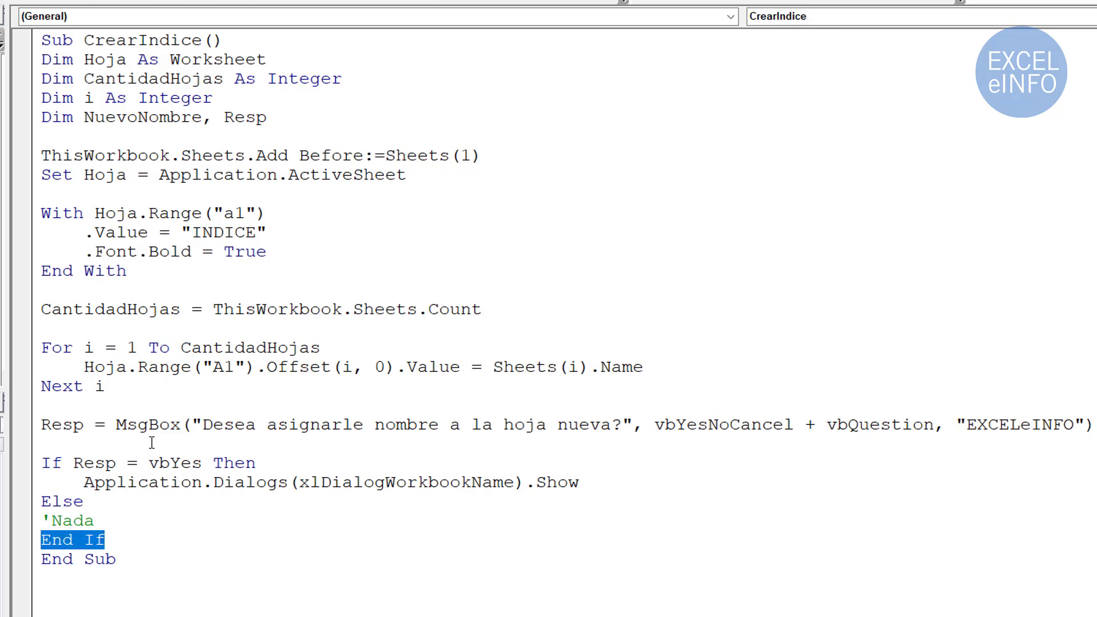
key("Down")
key("Home")
key("shift+End")
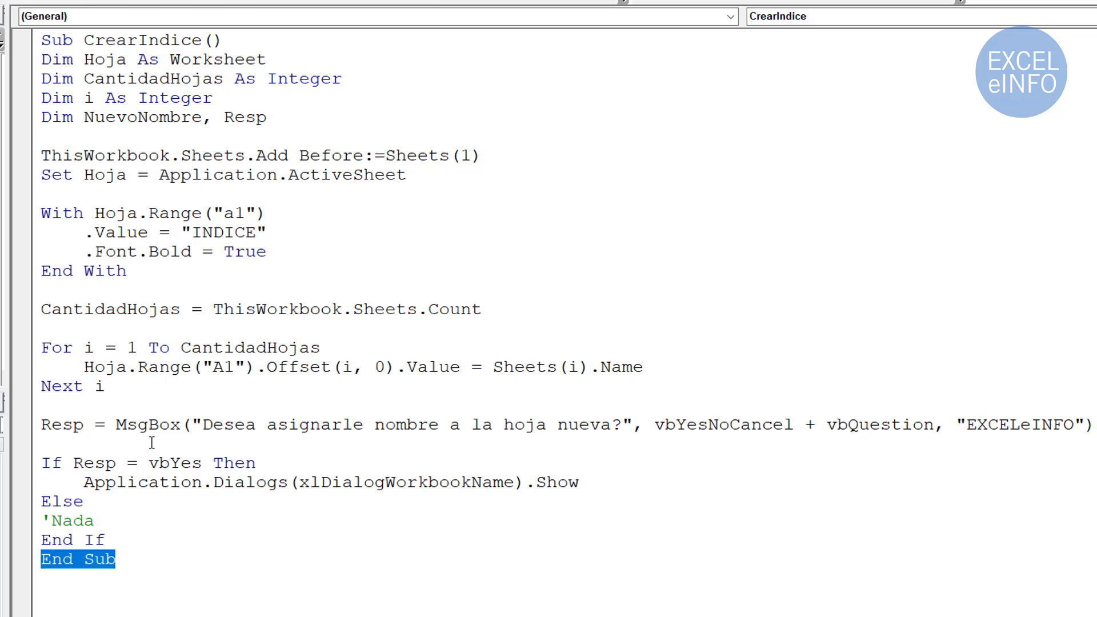
key("Up")
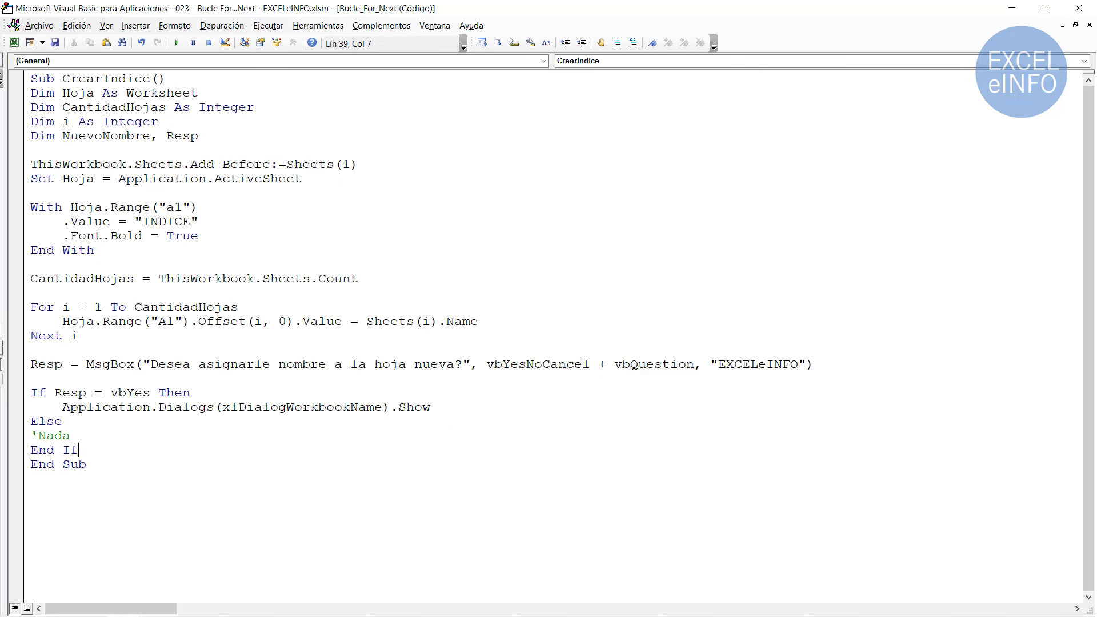
Place the code editor beside the Excel workbook and start Depuración > Paso a paso por instrucciones.
left_click(147, 150)
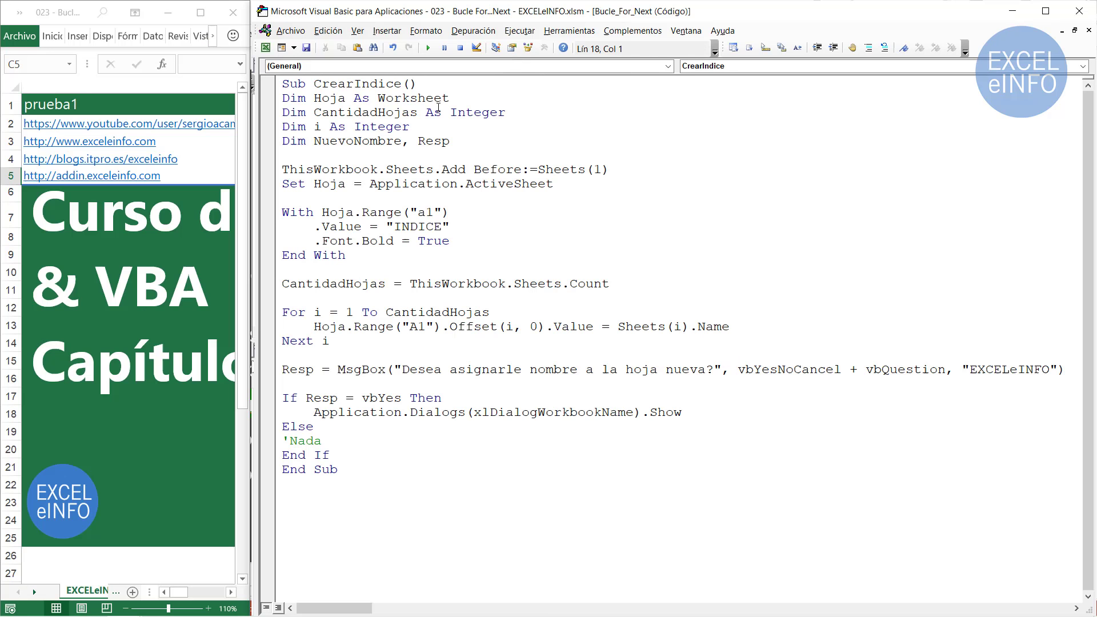
left_click(403, 148)
left_click(411, 153)
left_click(479, 32)
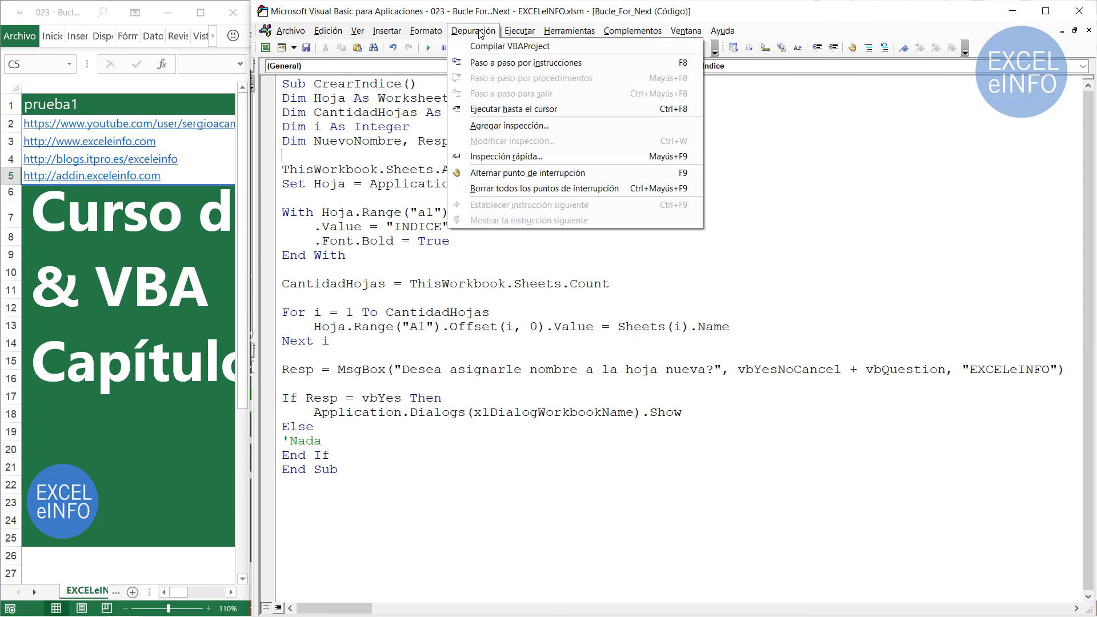
left_click(501, 67)
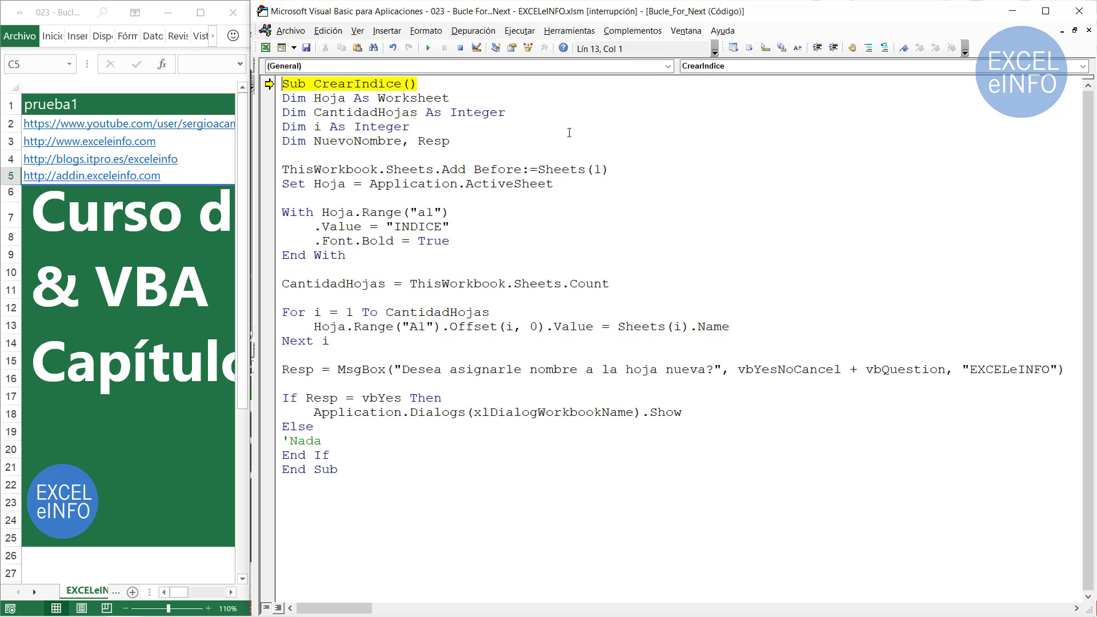
Step through Sheets.Add, Set Hoja and the With block, creating Hoja13 with bold INDICE in A1.
key("F8")
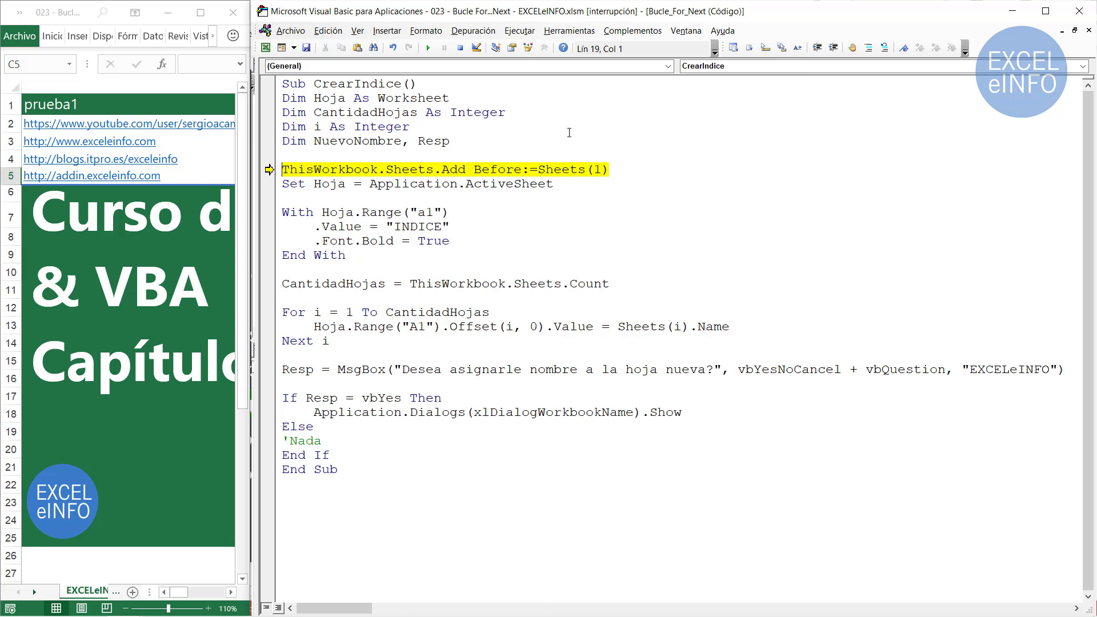
key("F8")
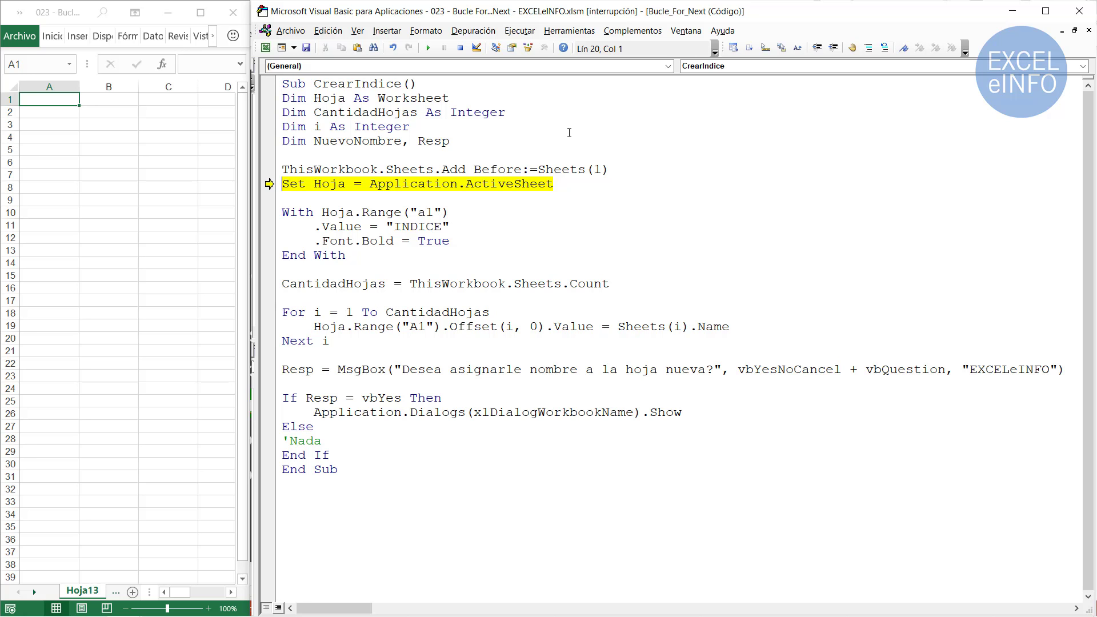
key("F8")
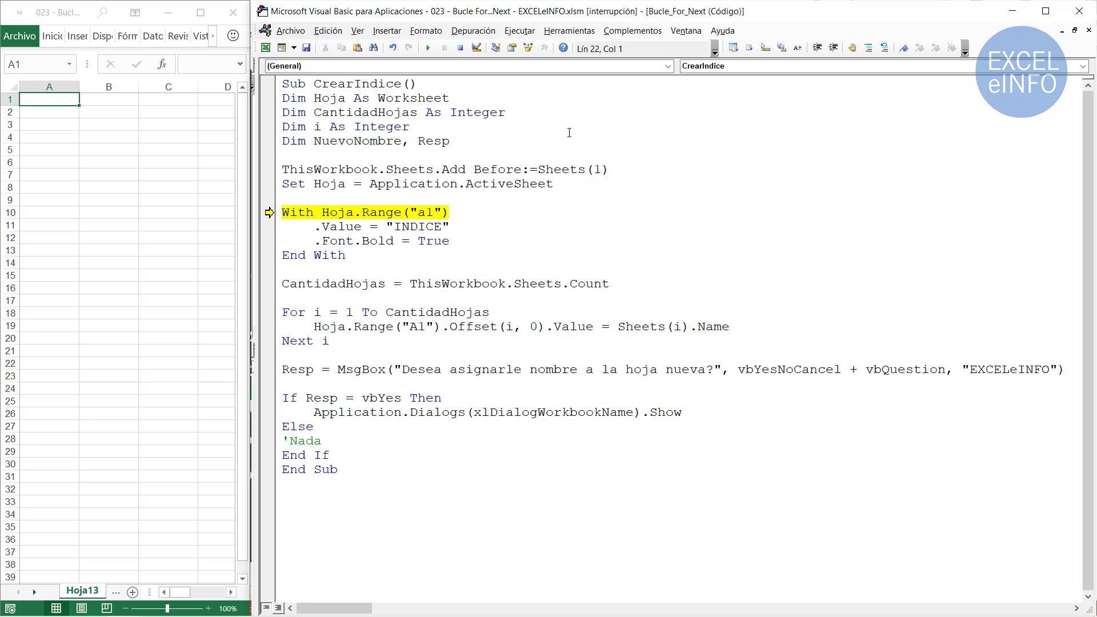
key("F8")
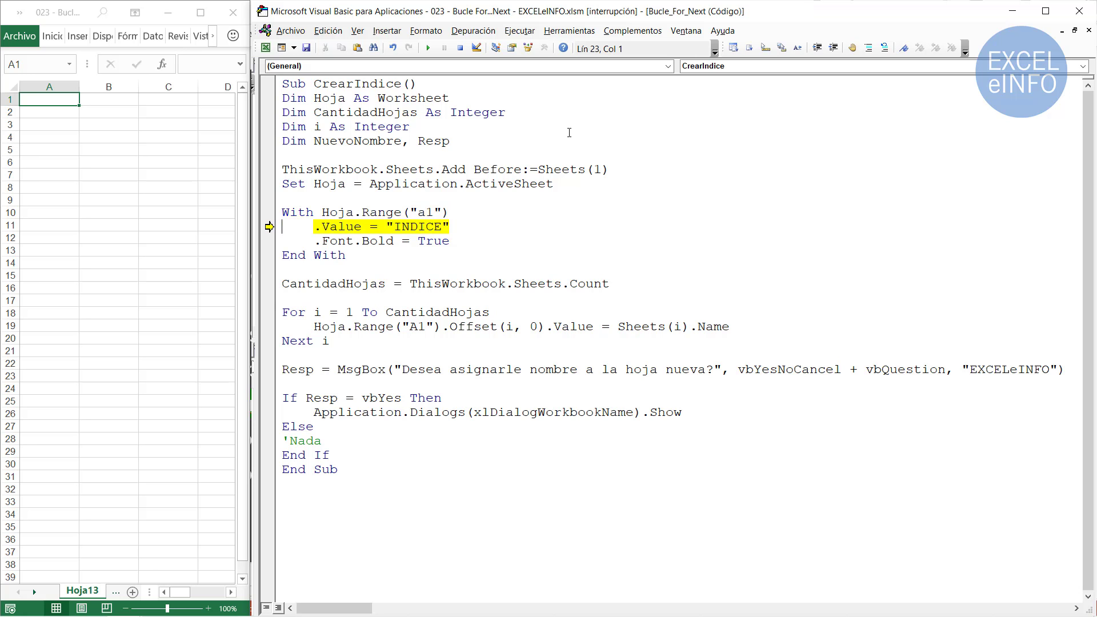
key("F8")
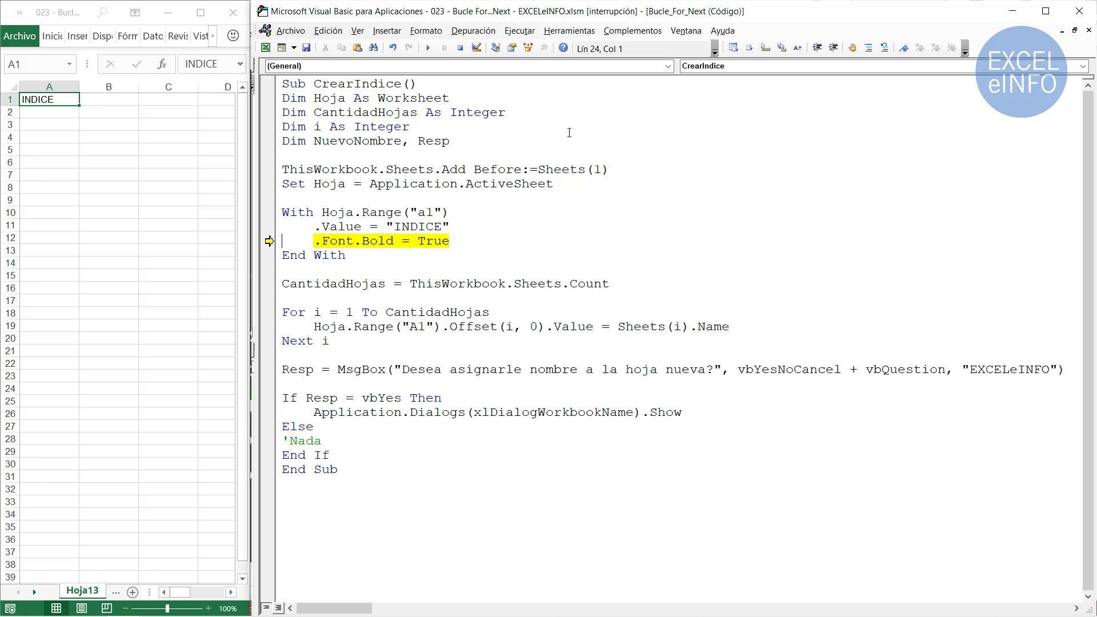
key("F8")
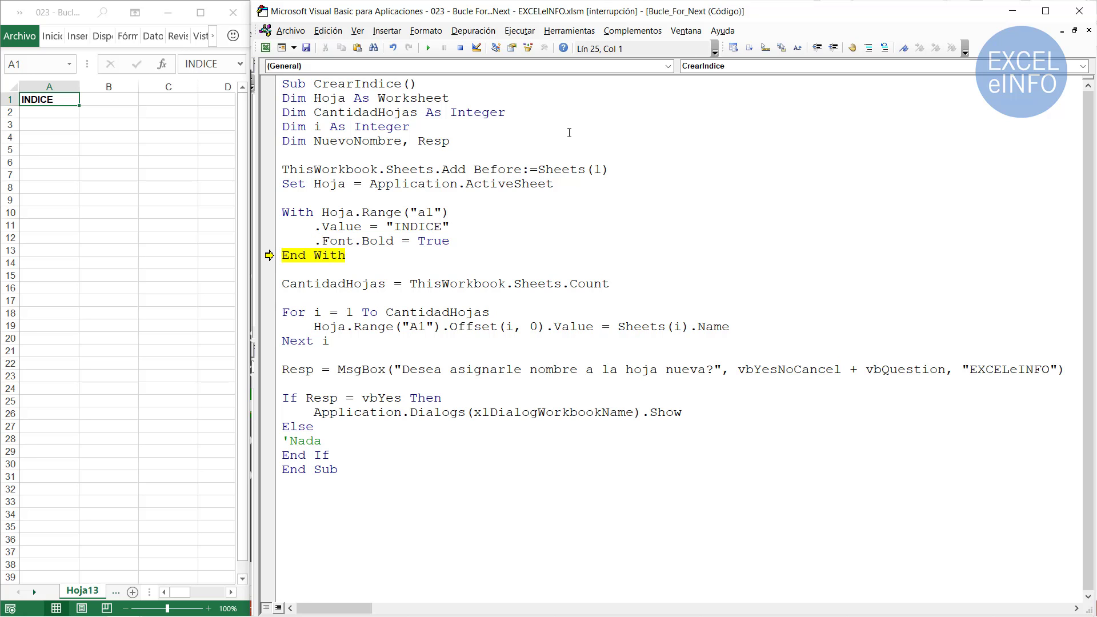
key("F8")
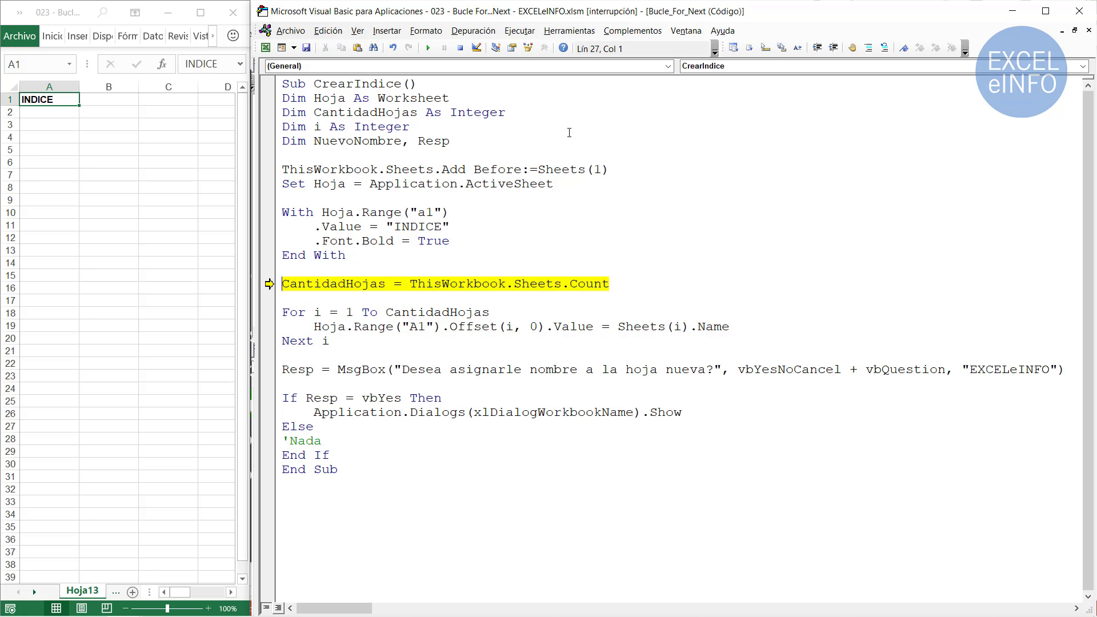
Step past the sheet count and point out Sheets.Count, the For header and the loop body.
key("F8")
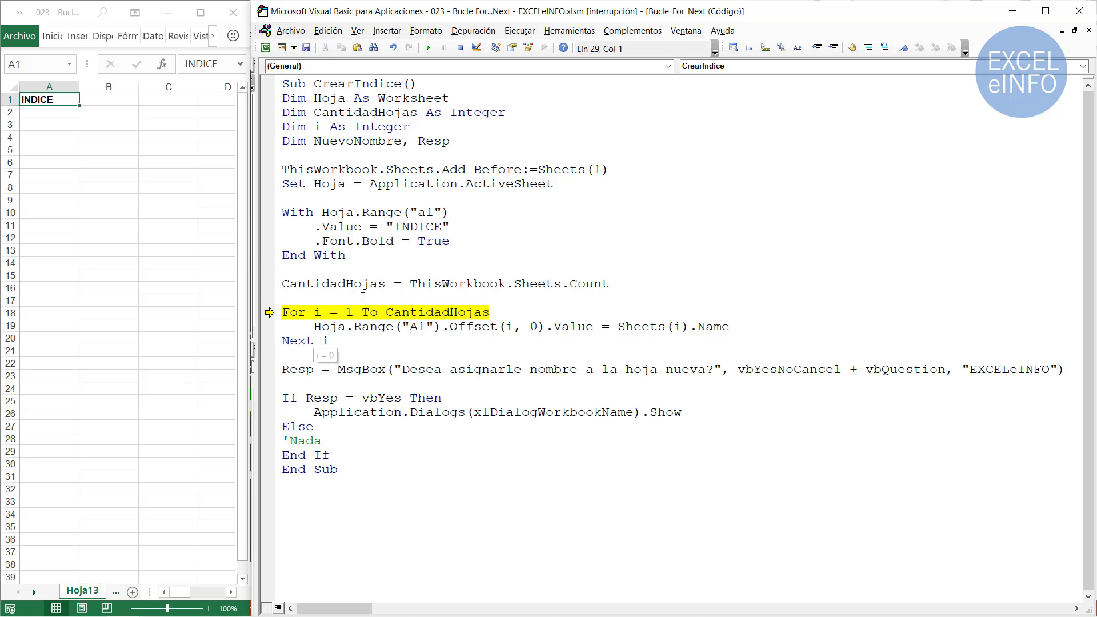
double_click(598, 283)
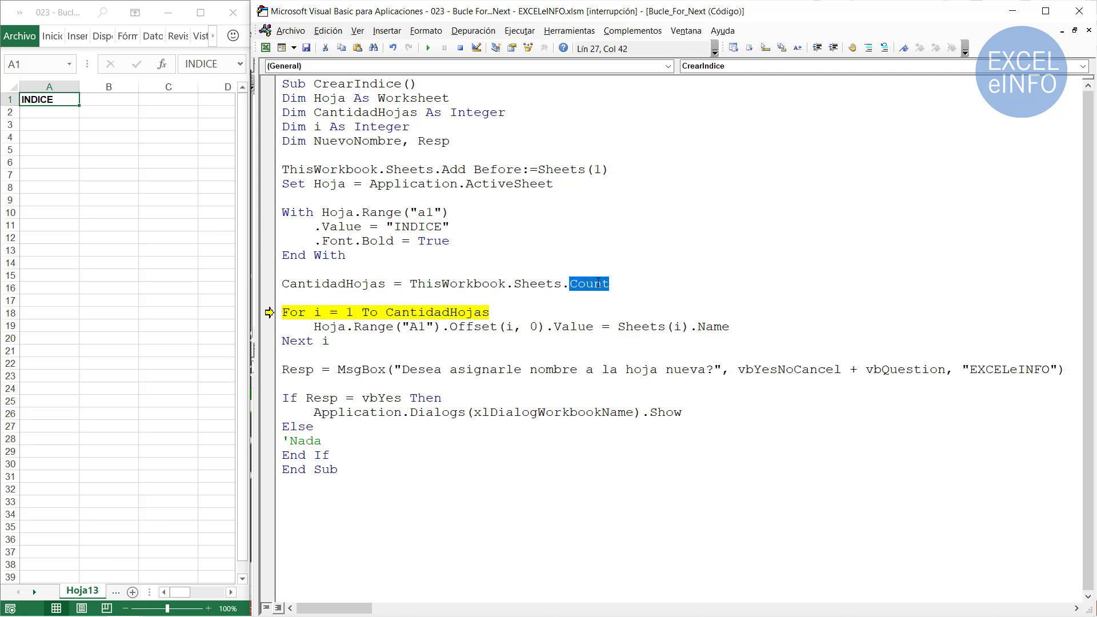
left_click(628, 286)
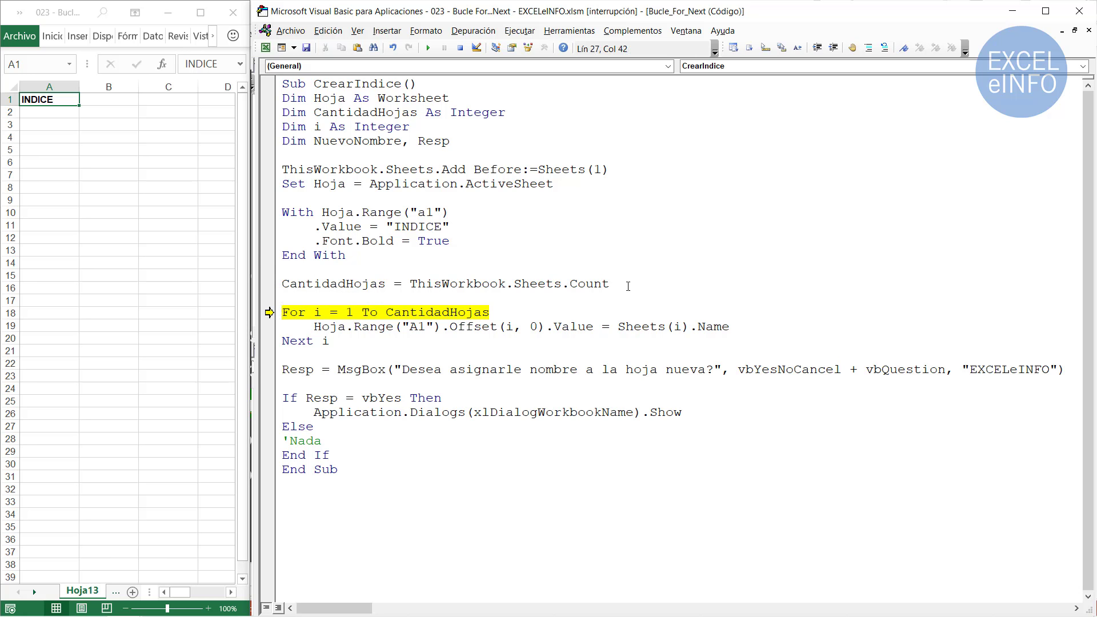
double_click(549, 284)
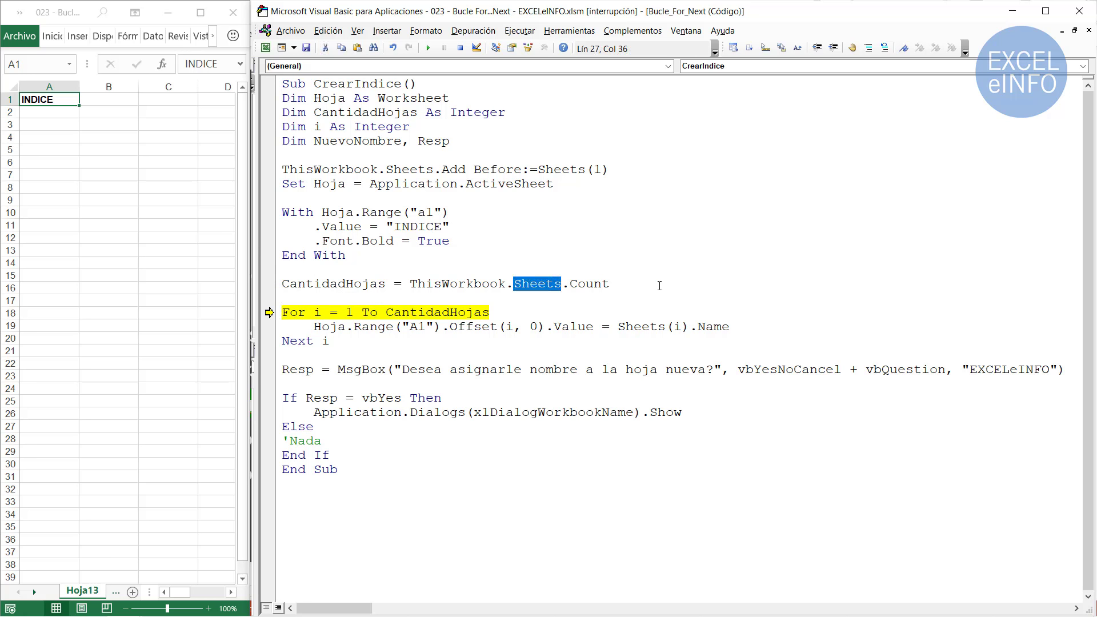
left_click(613, 283)
mouse_move(356, 283)
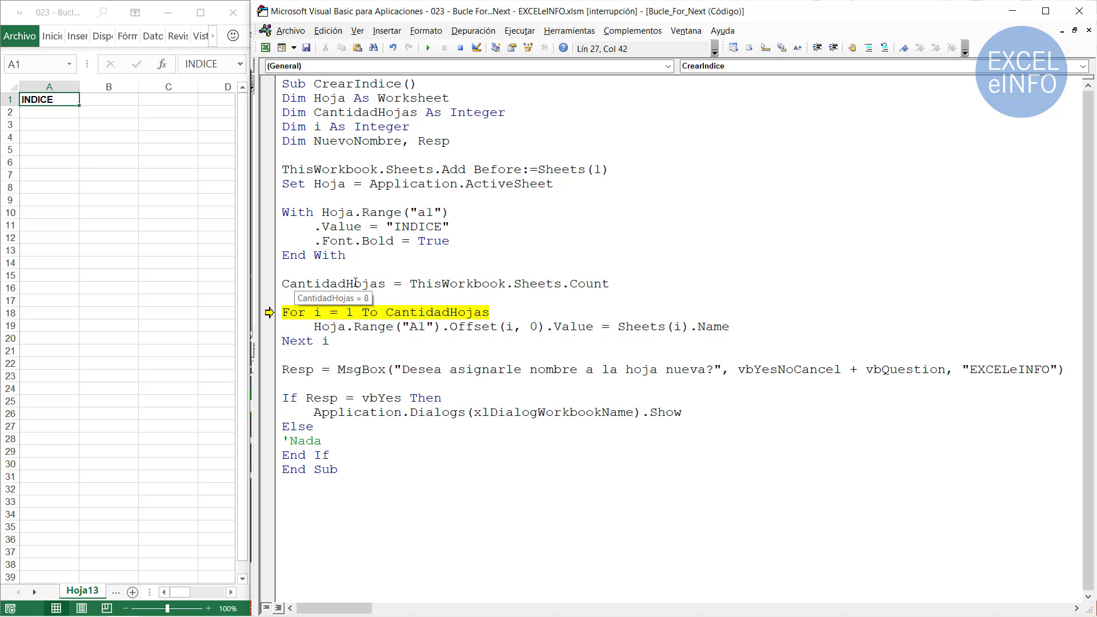
left_click_drag(282, 312, 489, 312)
left_click(483, 312)
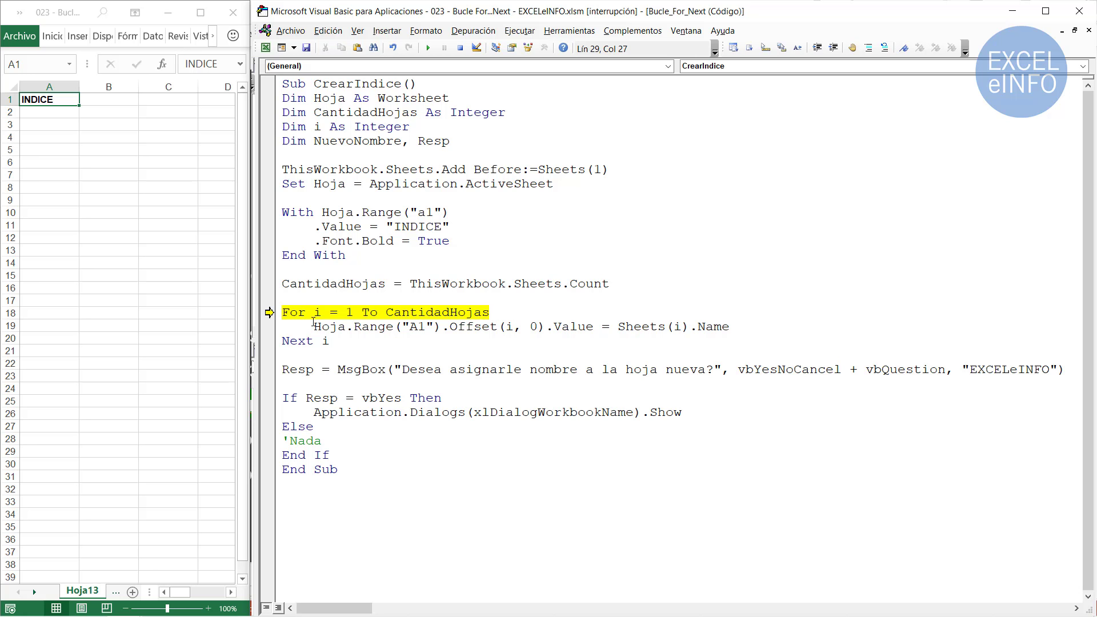
left_click_drag(313, 326, 731, 327)
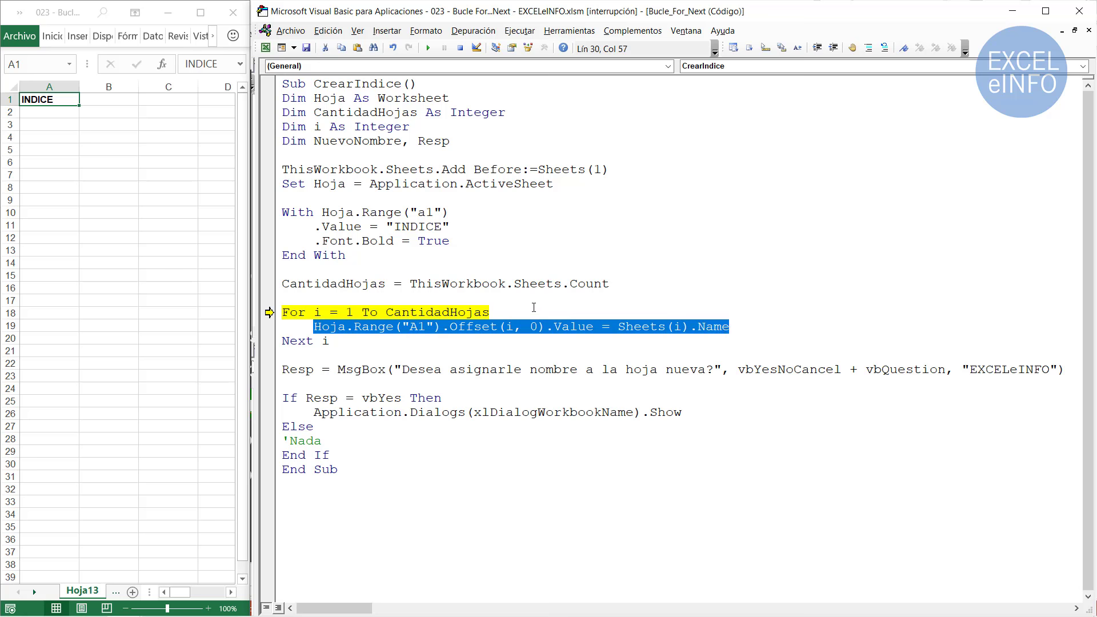
left_click(534, 308)
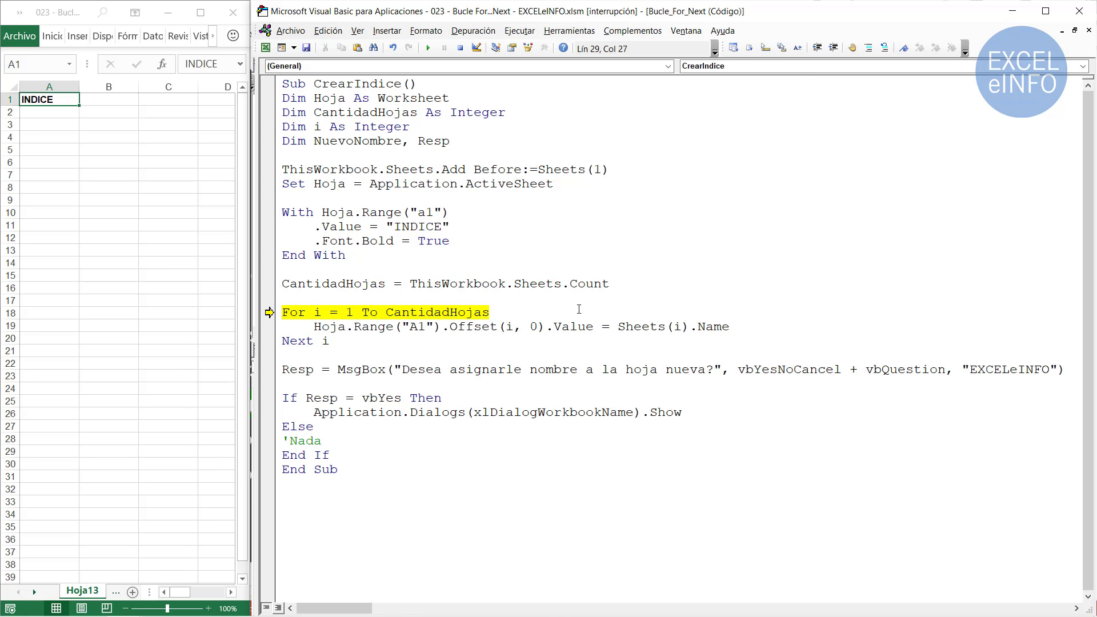
Enter the loop and inspect Range("A1"), i, Offset and Sheets(i) on the sheet-name line.
key("F8")
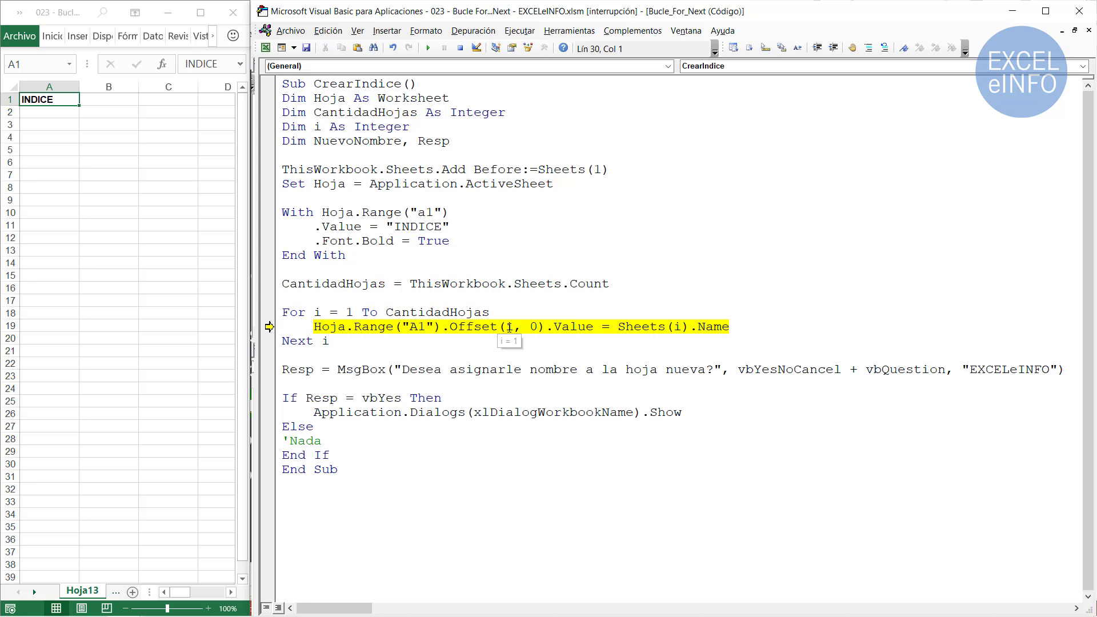
mouse_move(510, 327)
key("Up")
key("End")
left_click_drag(392, 327, 434, 327)
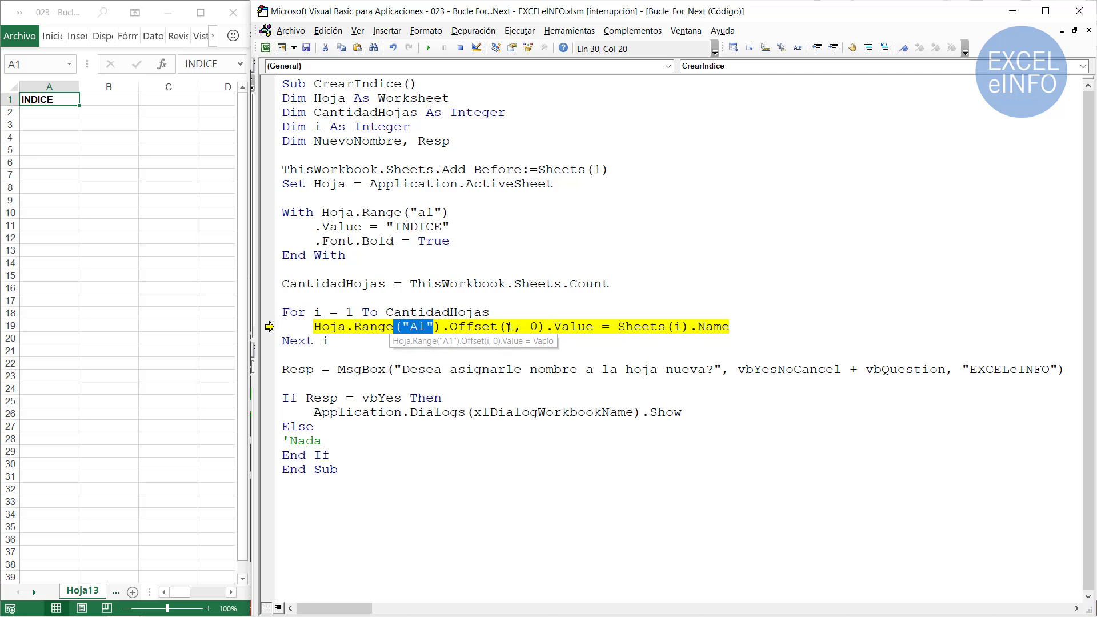
left_click(508, 327)
double_click(510, 327)
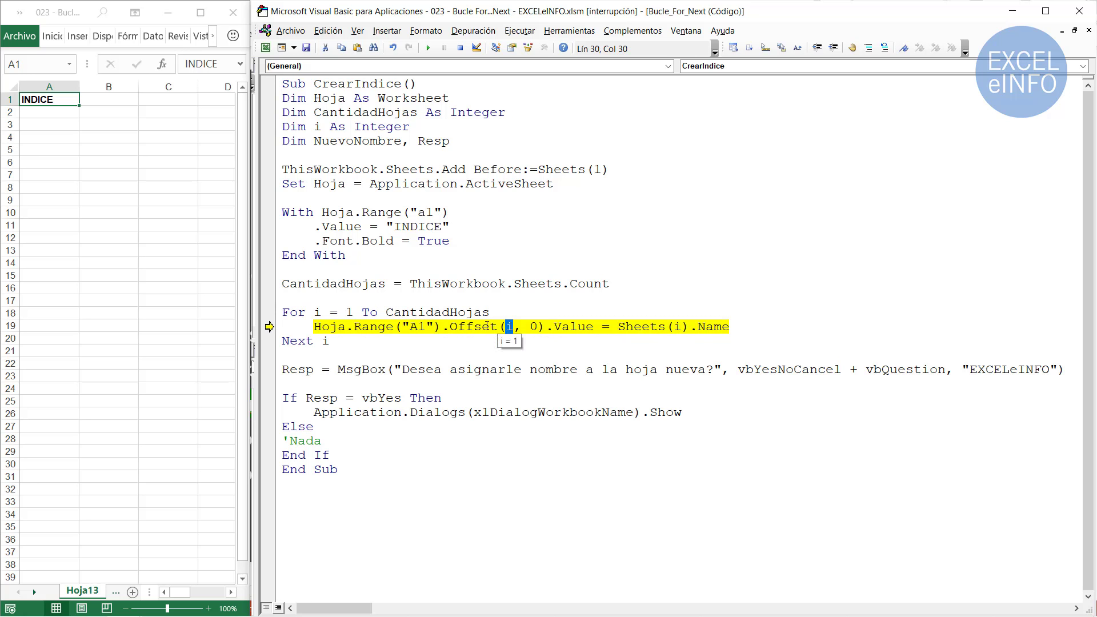
double_click(479, 327)
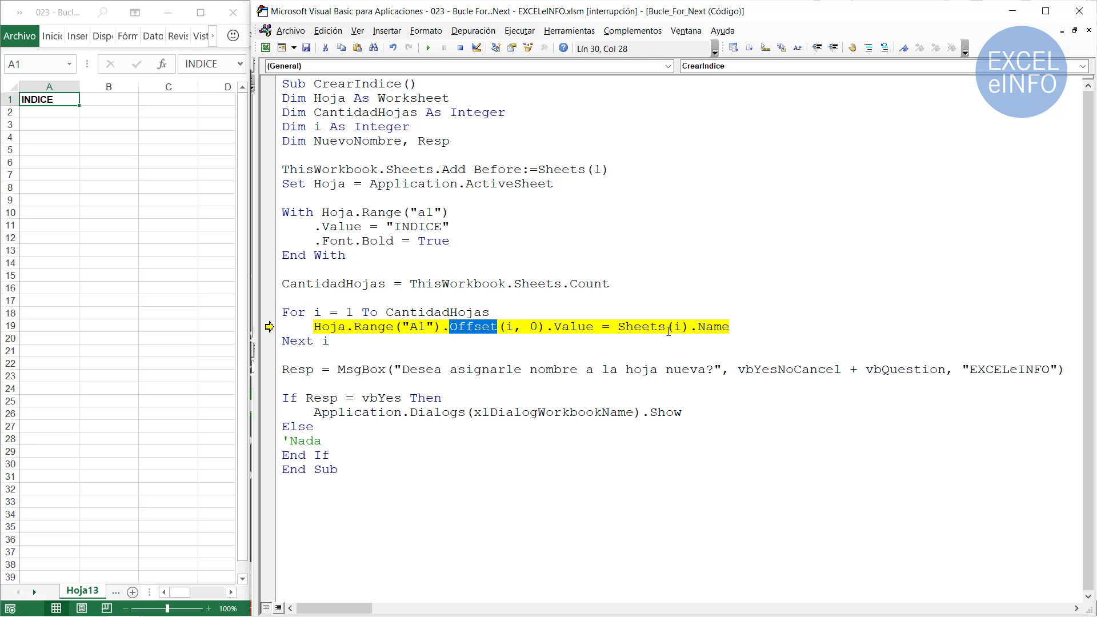
left_click(675, 327)
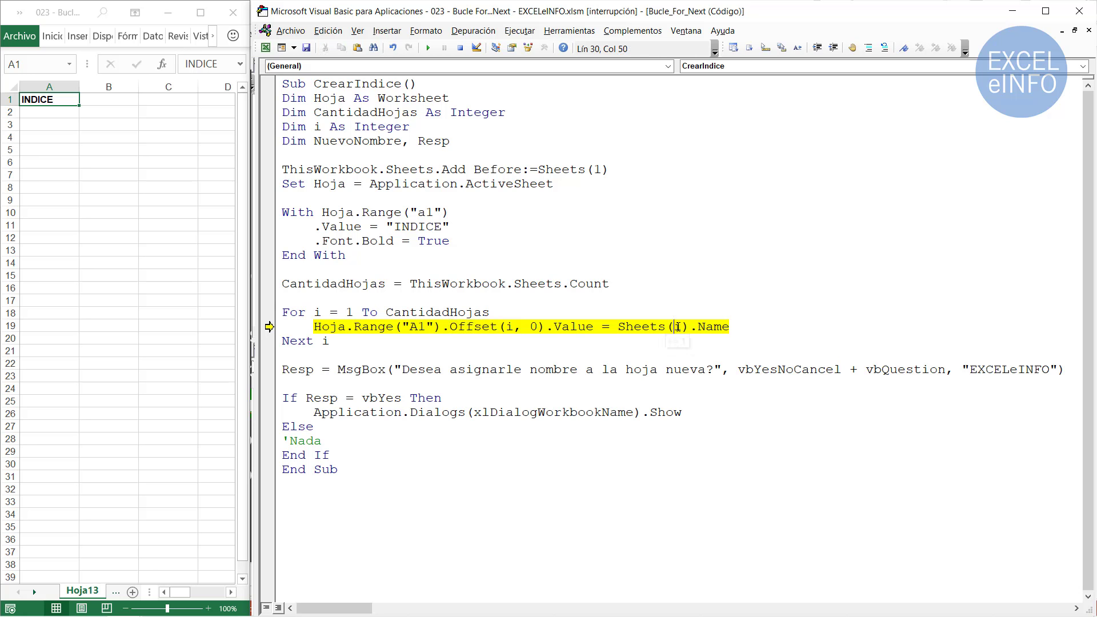
left_click(741, 330)
Step through the loop, listing Hoja13, EXCELeINFO, Hoja10, Hoja11, Hoja12, Hoja2 and Hoja3 in column A.
key("F8")
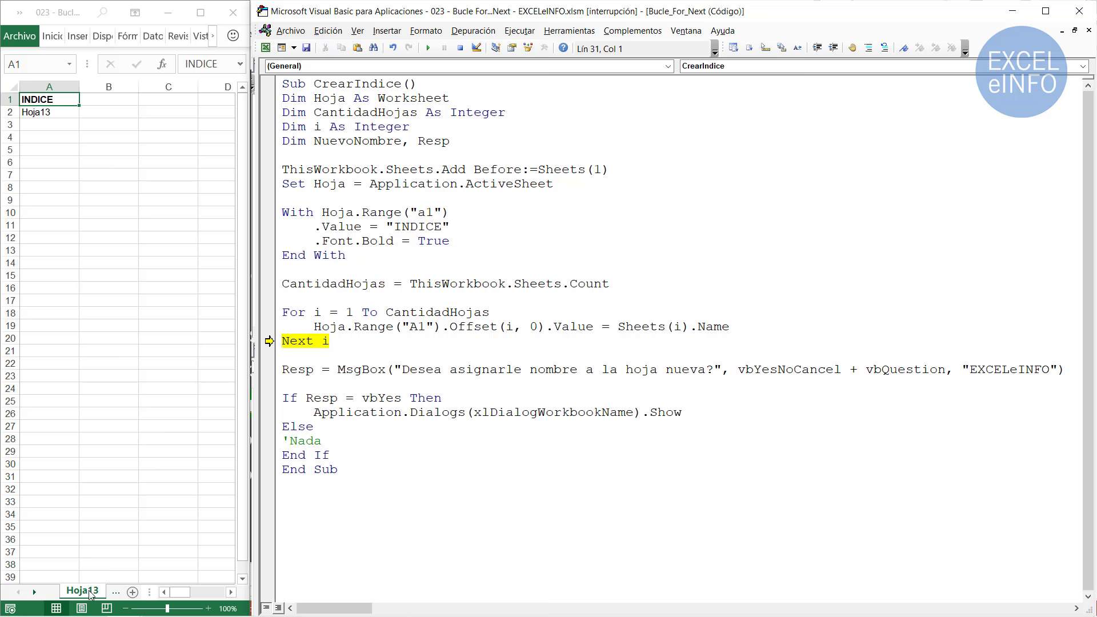
key("F8")
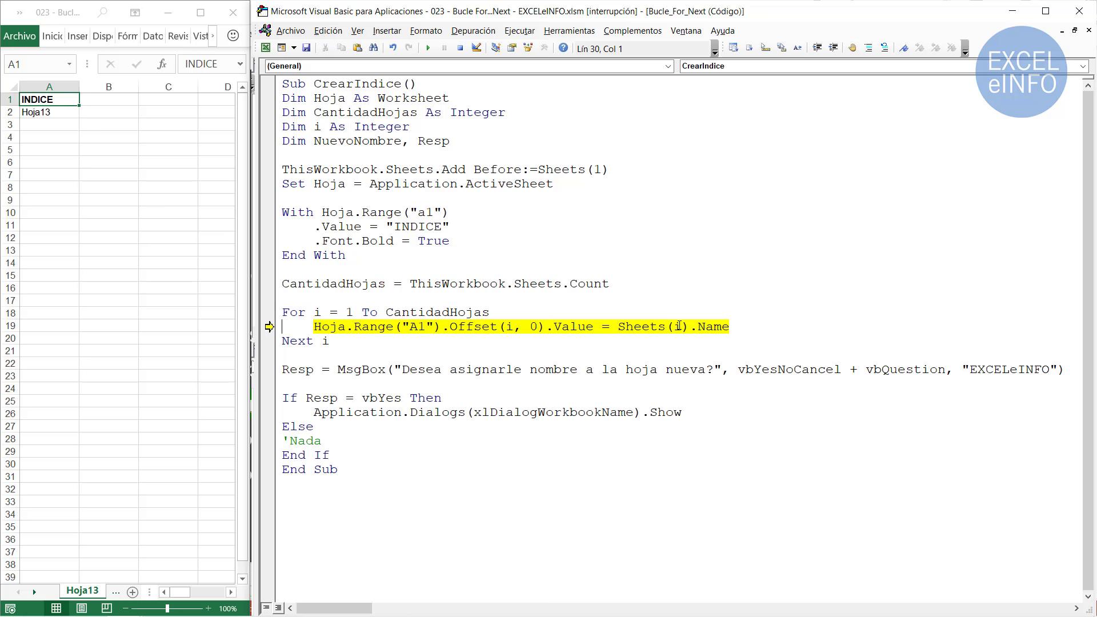
left_click(736, 327)
key("F8")
key("F8")
key("F8")
key("F8")
key("F8")
key("F8")
key("F8")
key("F8")
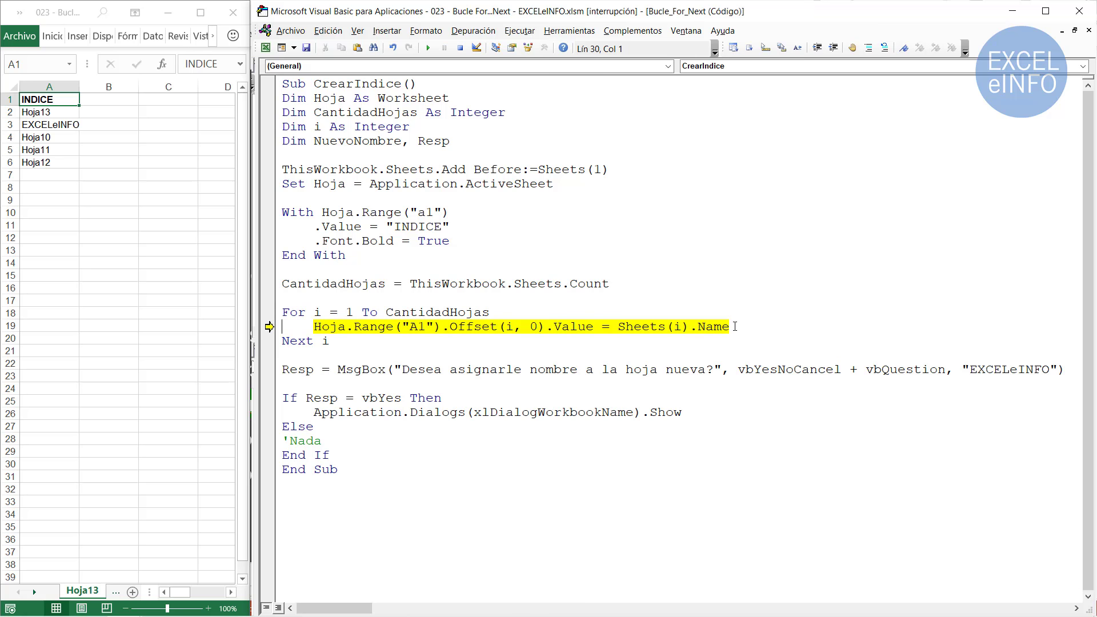
key("F8")
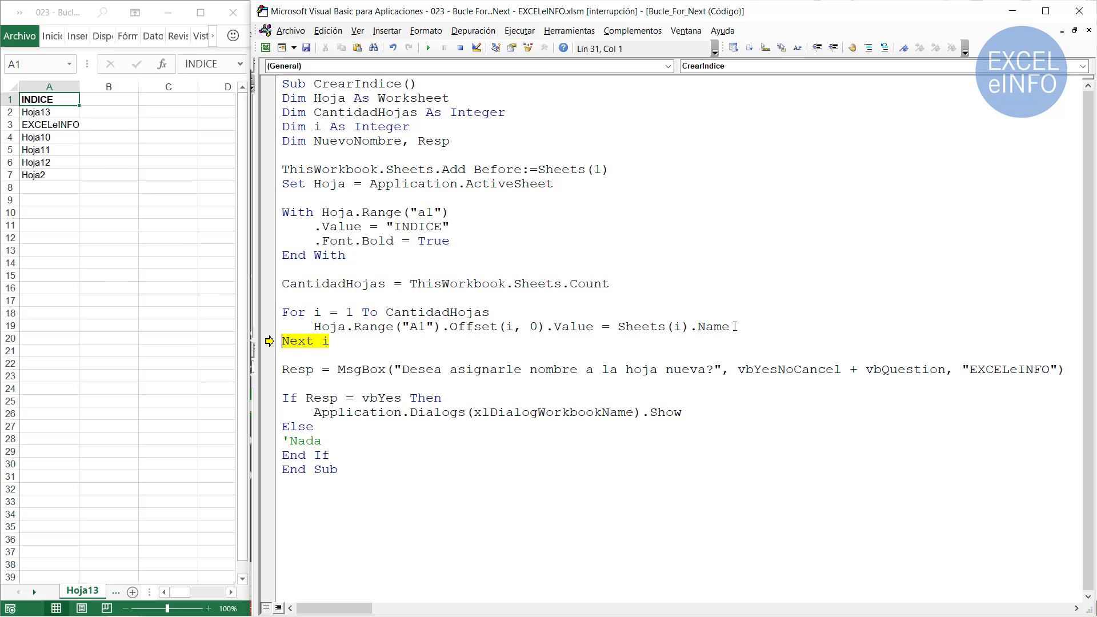
key("F8")
key("F8")
key("F8")
key("F8")
key("F8")
Highlight the For…Next loop and MsgBox line, then run the MsgBox to ask about naming the sheet.
left_click_drag(330, 341, 282, 312)
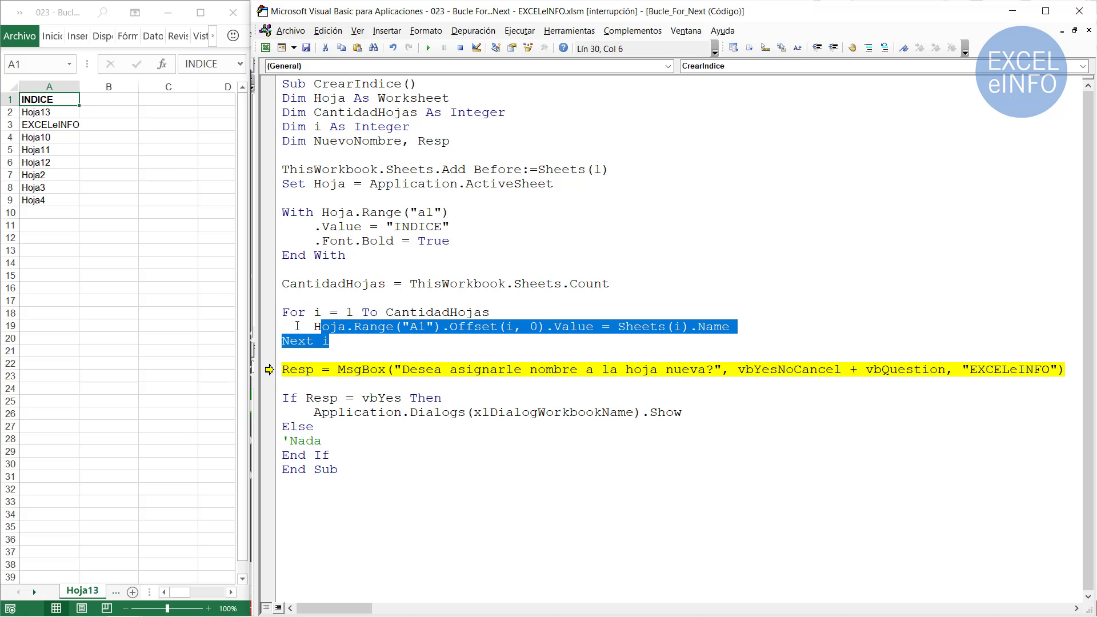
left_click(357, 341)
left_click_drag(276, 374, 655, 381)
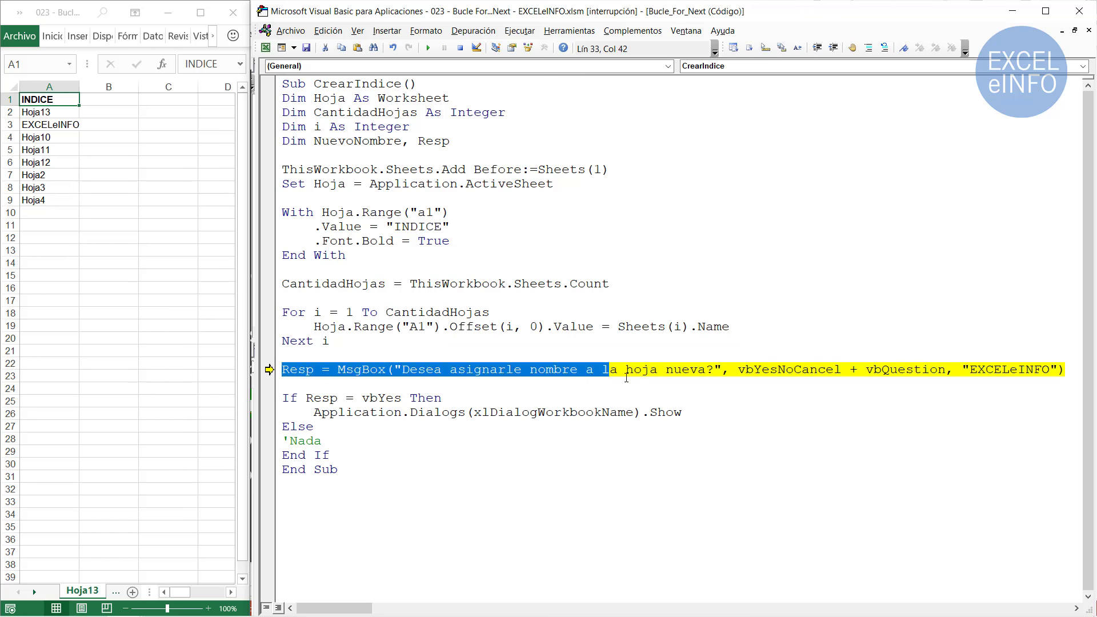
left_click(579, 370)
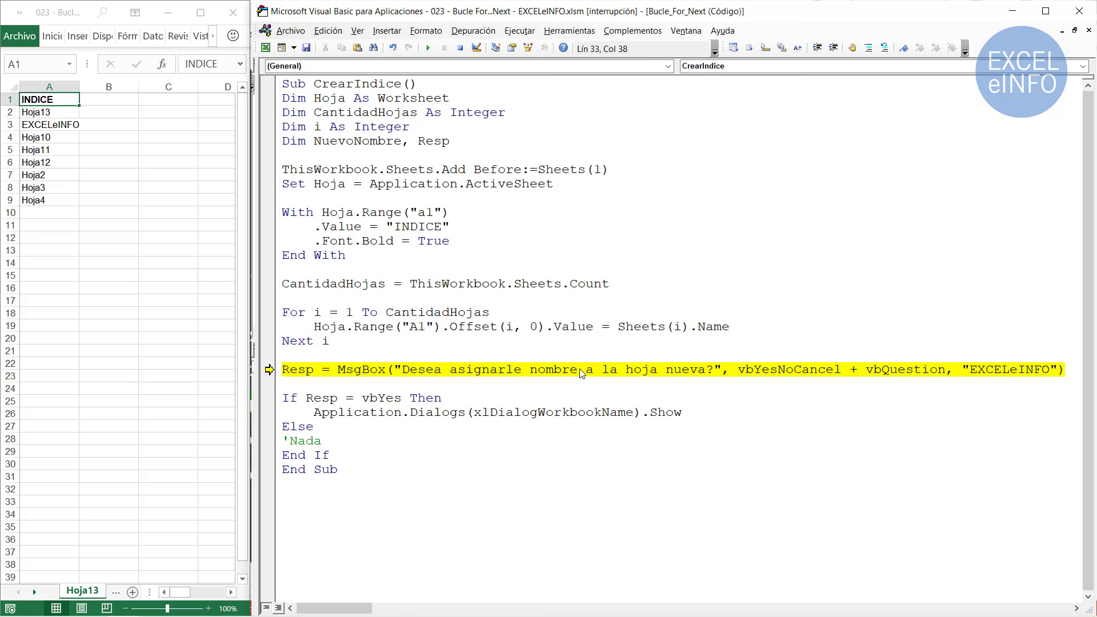
key("F8")
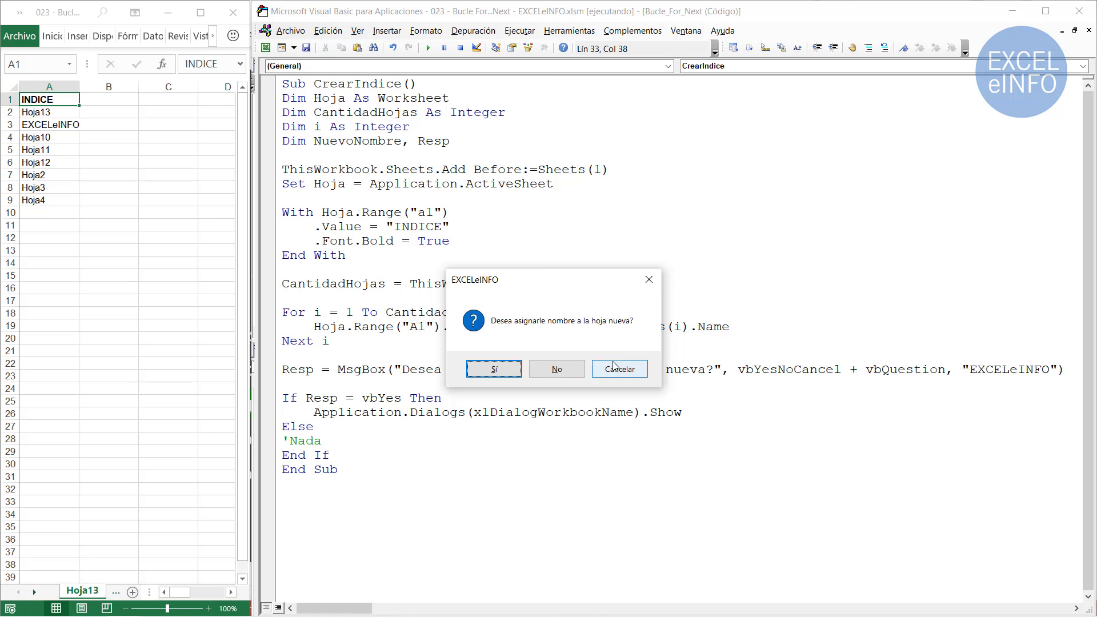
Answer Sí, inspect Resp and vbYes, and step into the Yes branch.
left_click(493, 371)
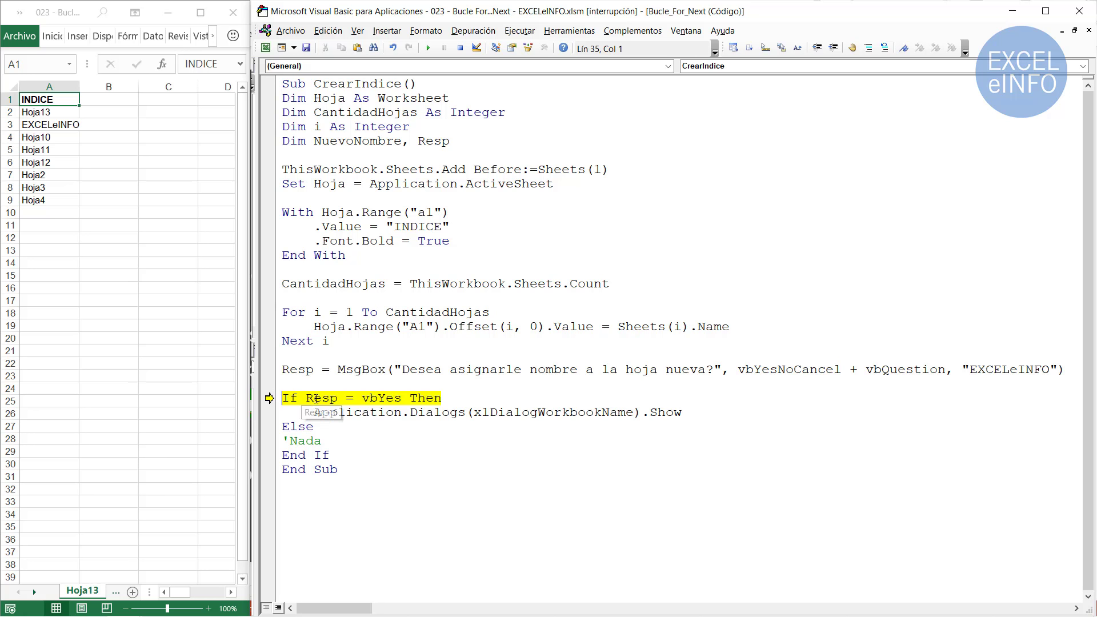
double_click(322, 398)
double_click(382, 398)
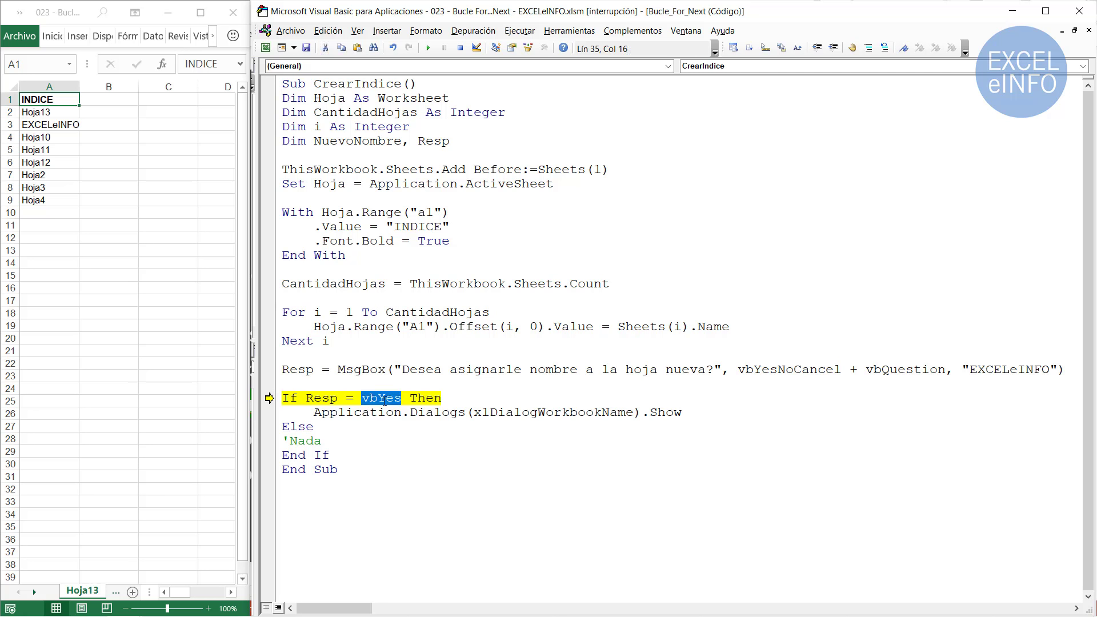
left_click(449, 397)
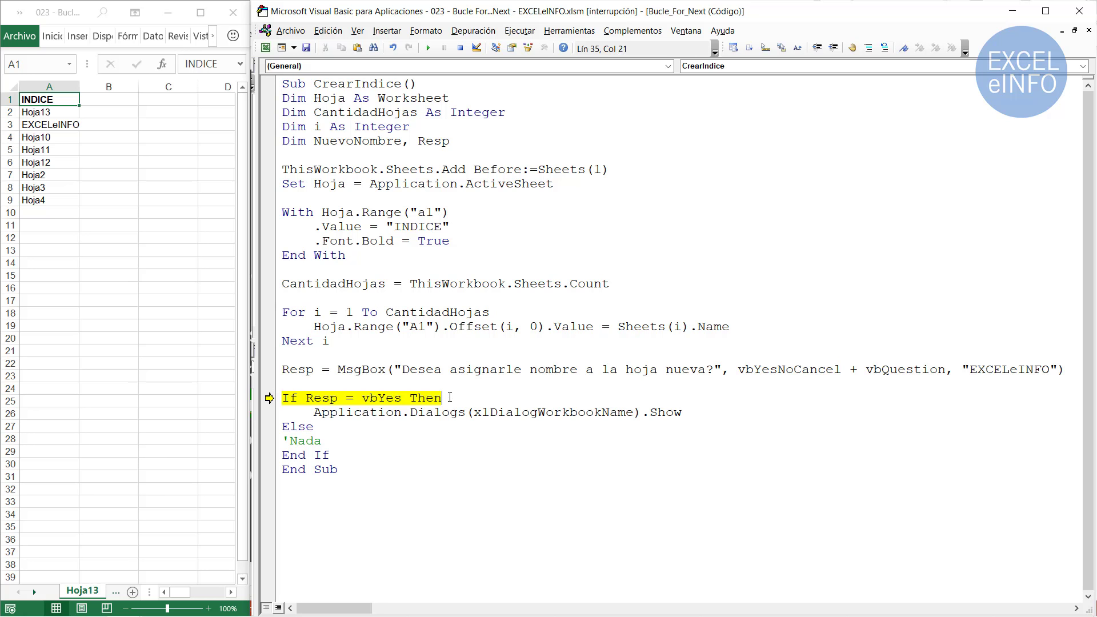
key("F8")
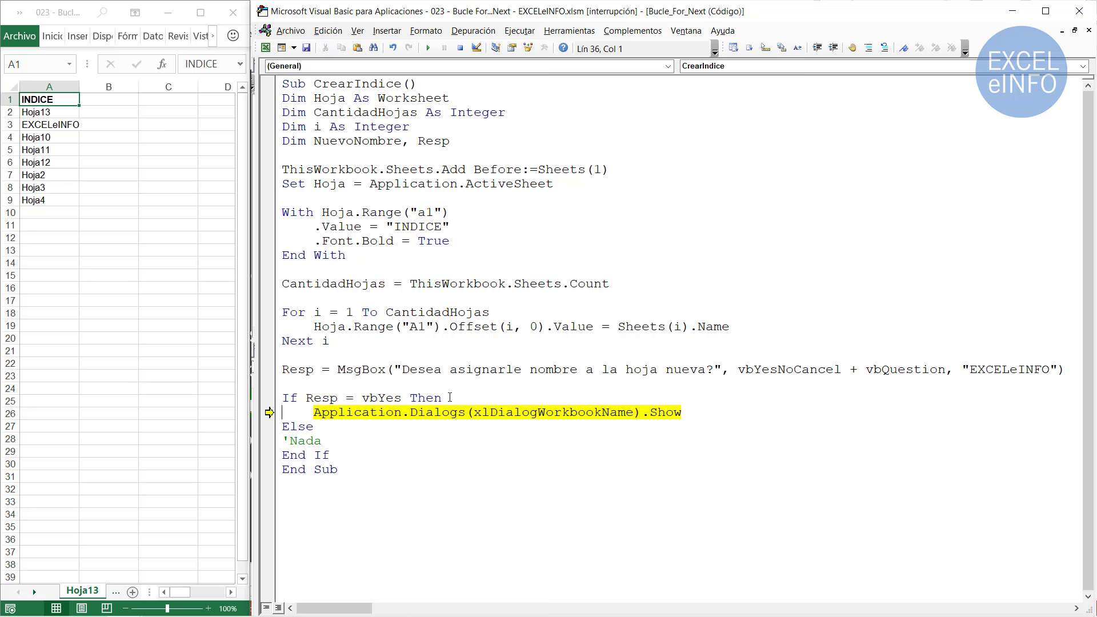
Inspect the xlDialogWorkbookName line and run it to open the rename dialog showing Hoja13.
left_click_drag(313, 412, 683, 414)
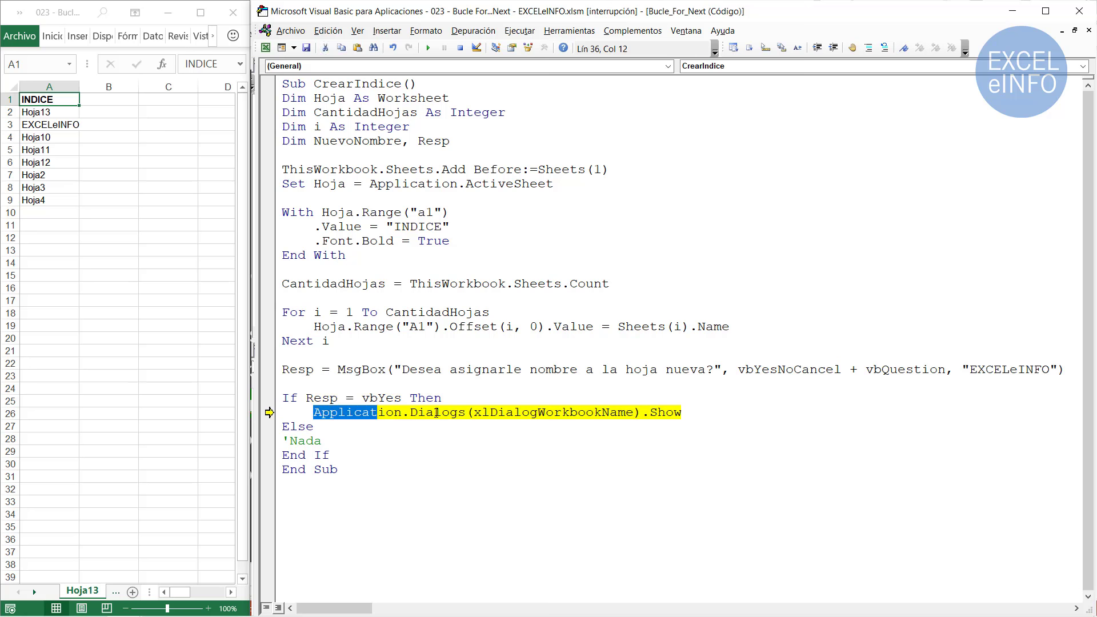
left_click(531, 418)
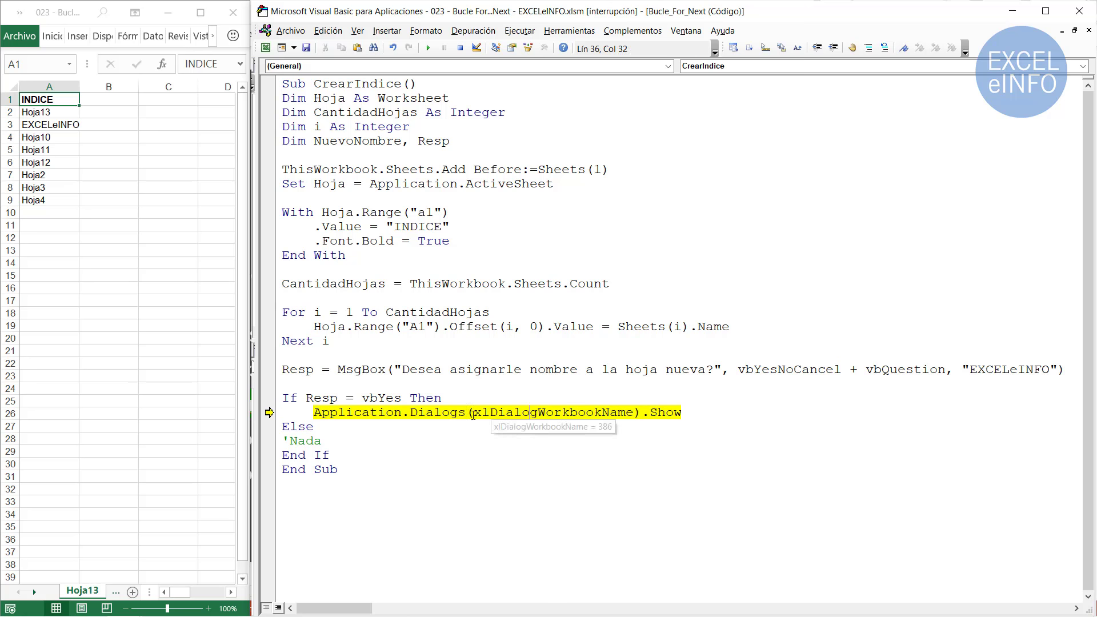
left_click_drag(474, 413, 632, 414)
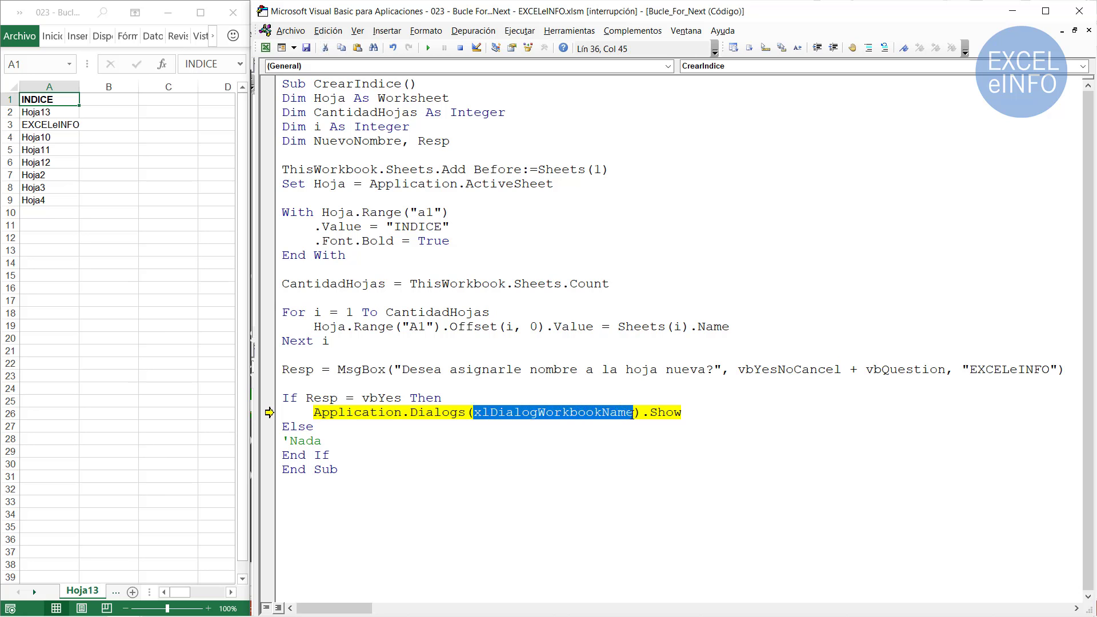
left_click(701, 414)
key("ctrl+shift+Left")
left_click(712, 415)
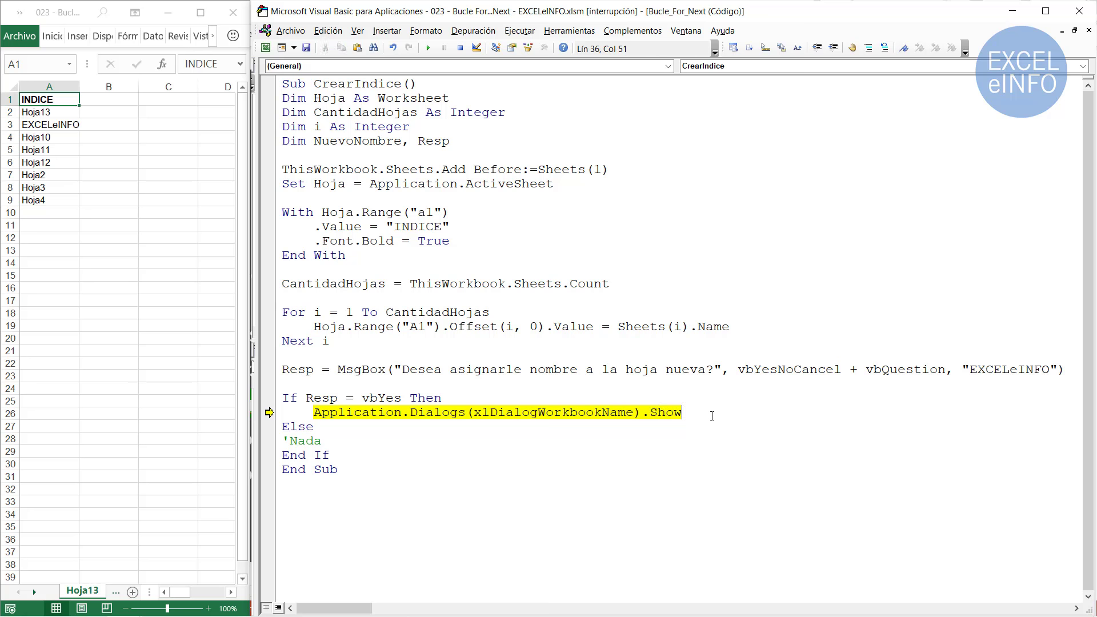
key("F8")
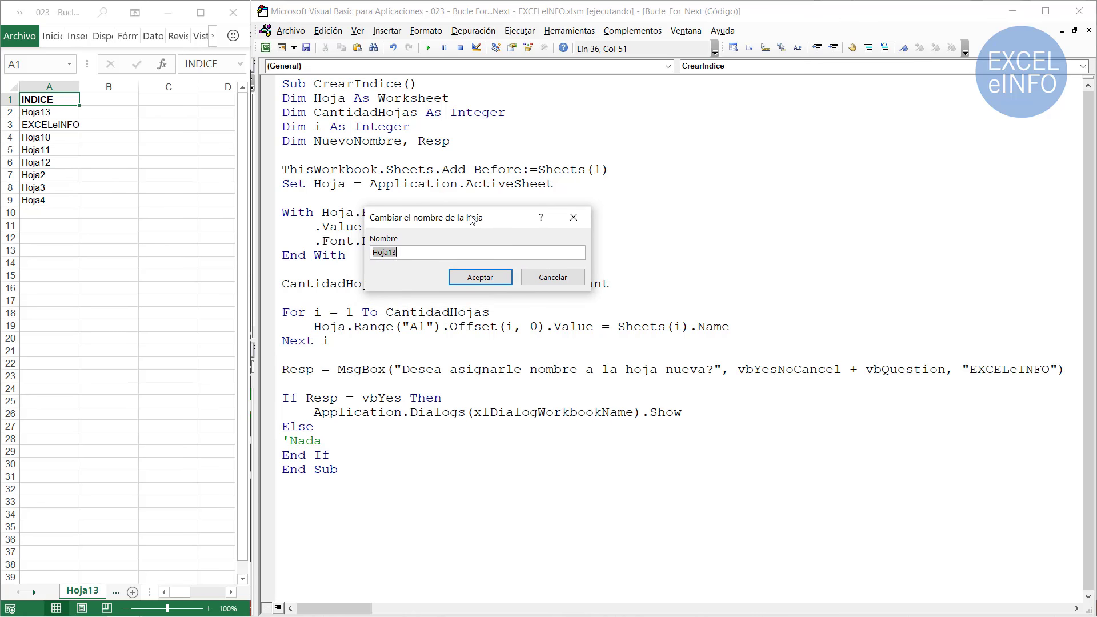
Rename the new sheet to INDICE, confirm with Aceptar, and step through End Sub.
left_click_drag(472, 220, 487, 219)
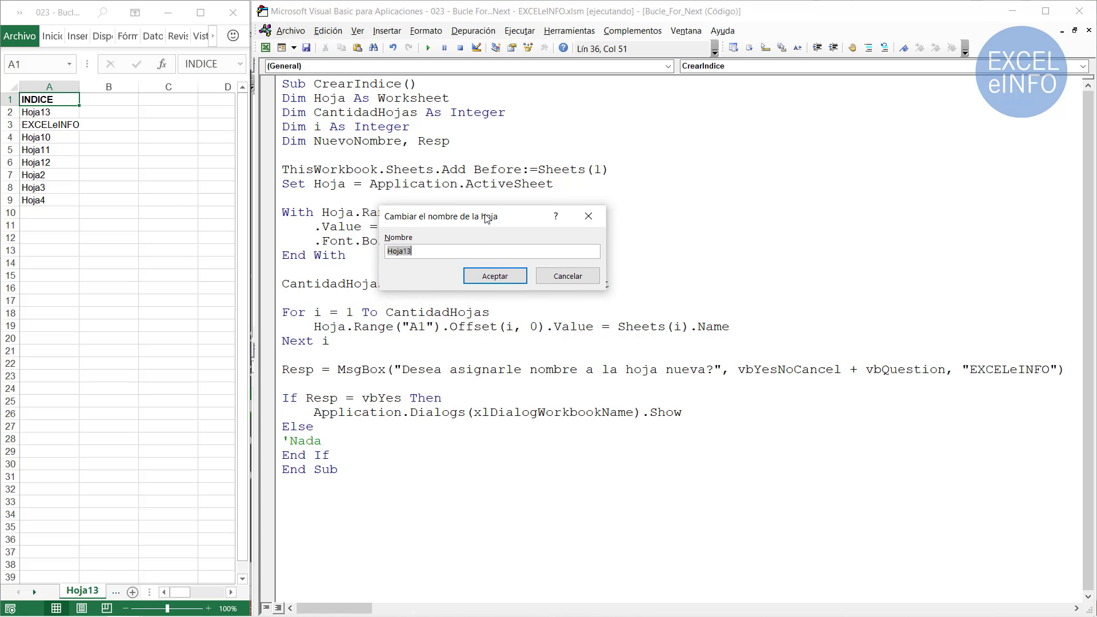
type("INDICE")
left_click(483, 276)
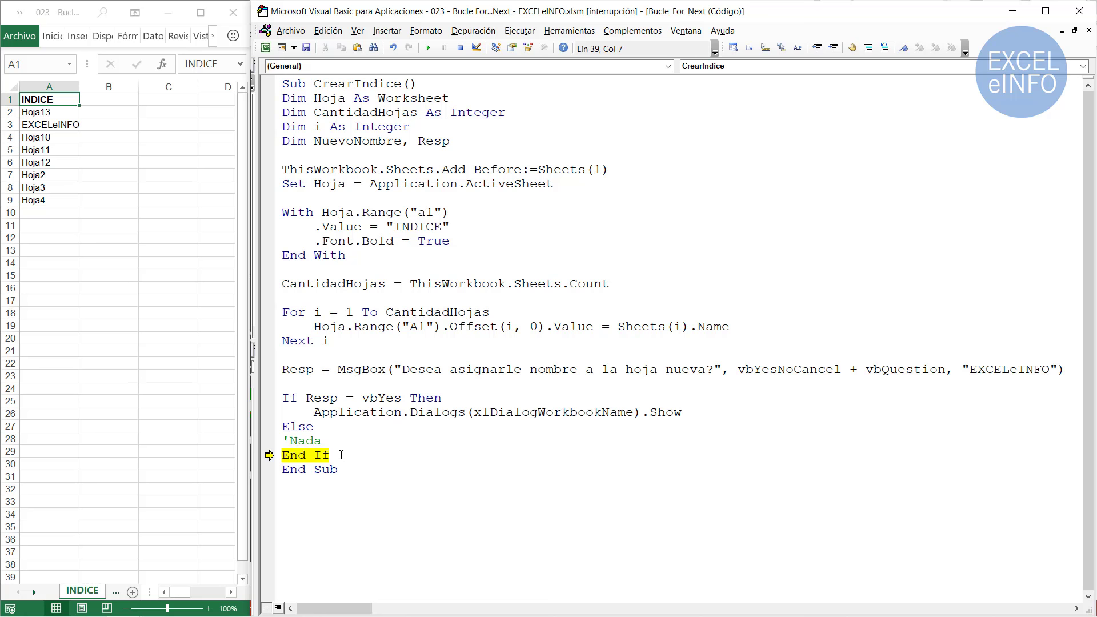
key("F8")
key("F8")
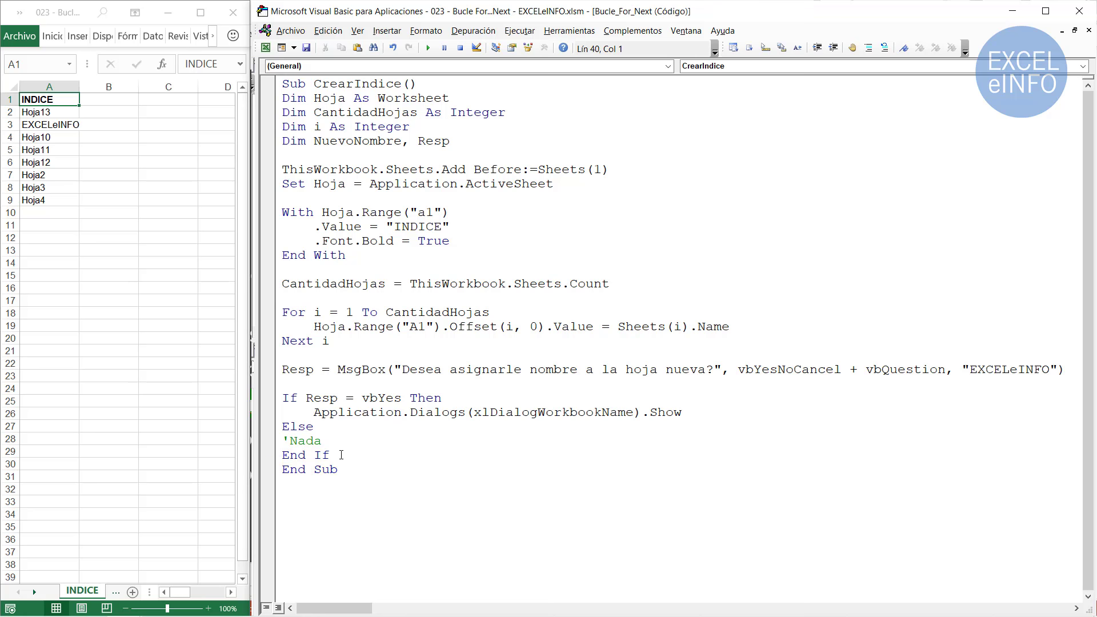